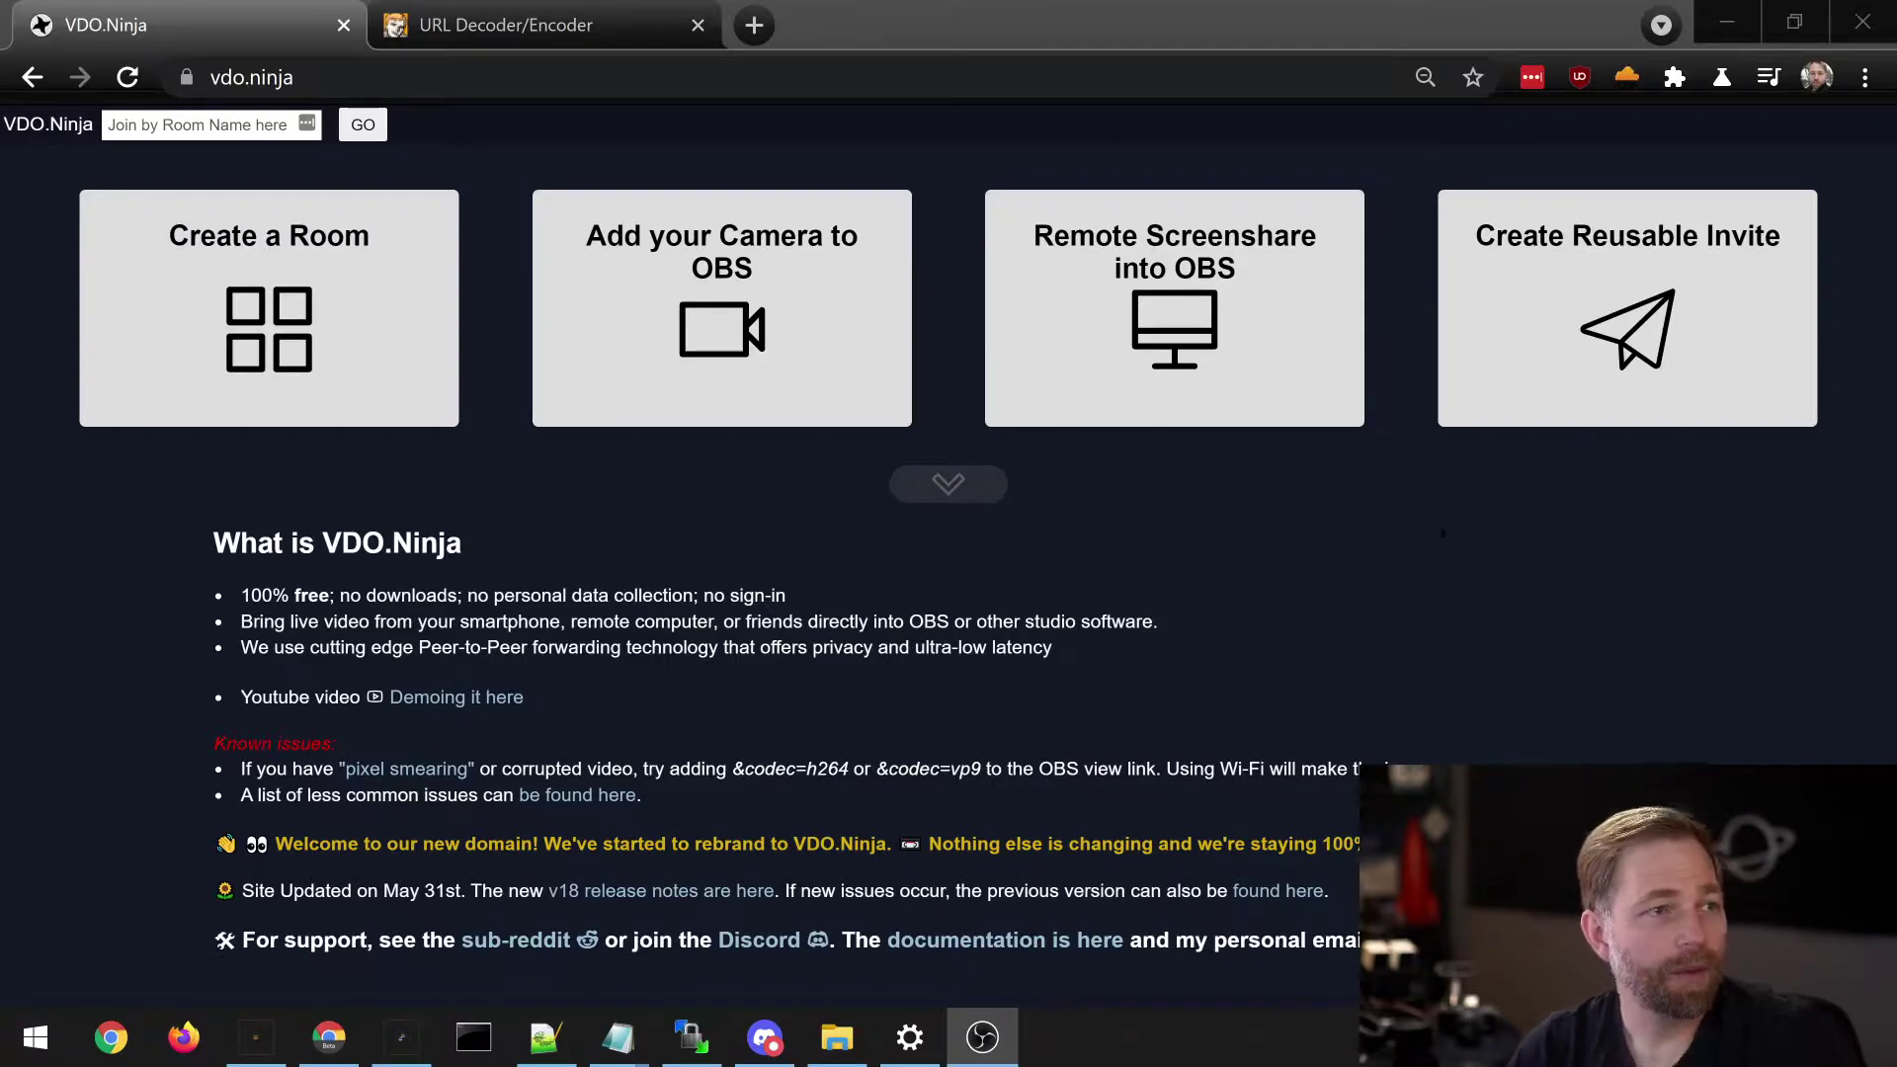
Step: Load the VDO.Ninja site with the ?transcribe parameter added to its address
click(316, 77)
drag(316, 77, 546, 76)
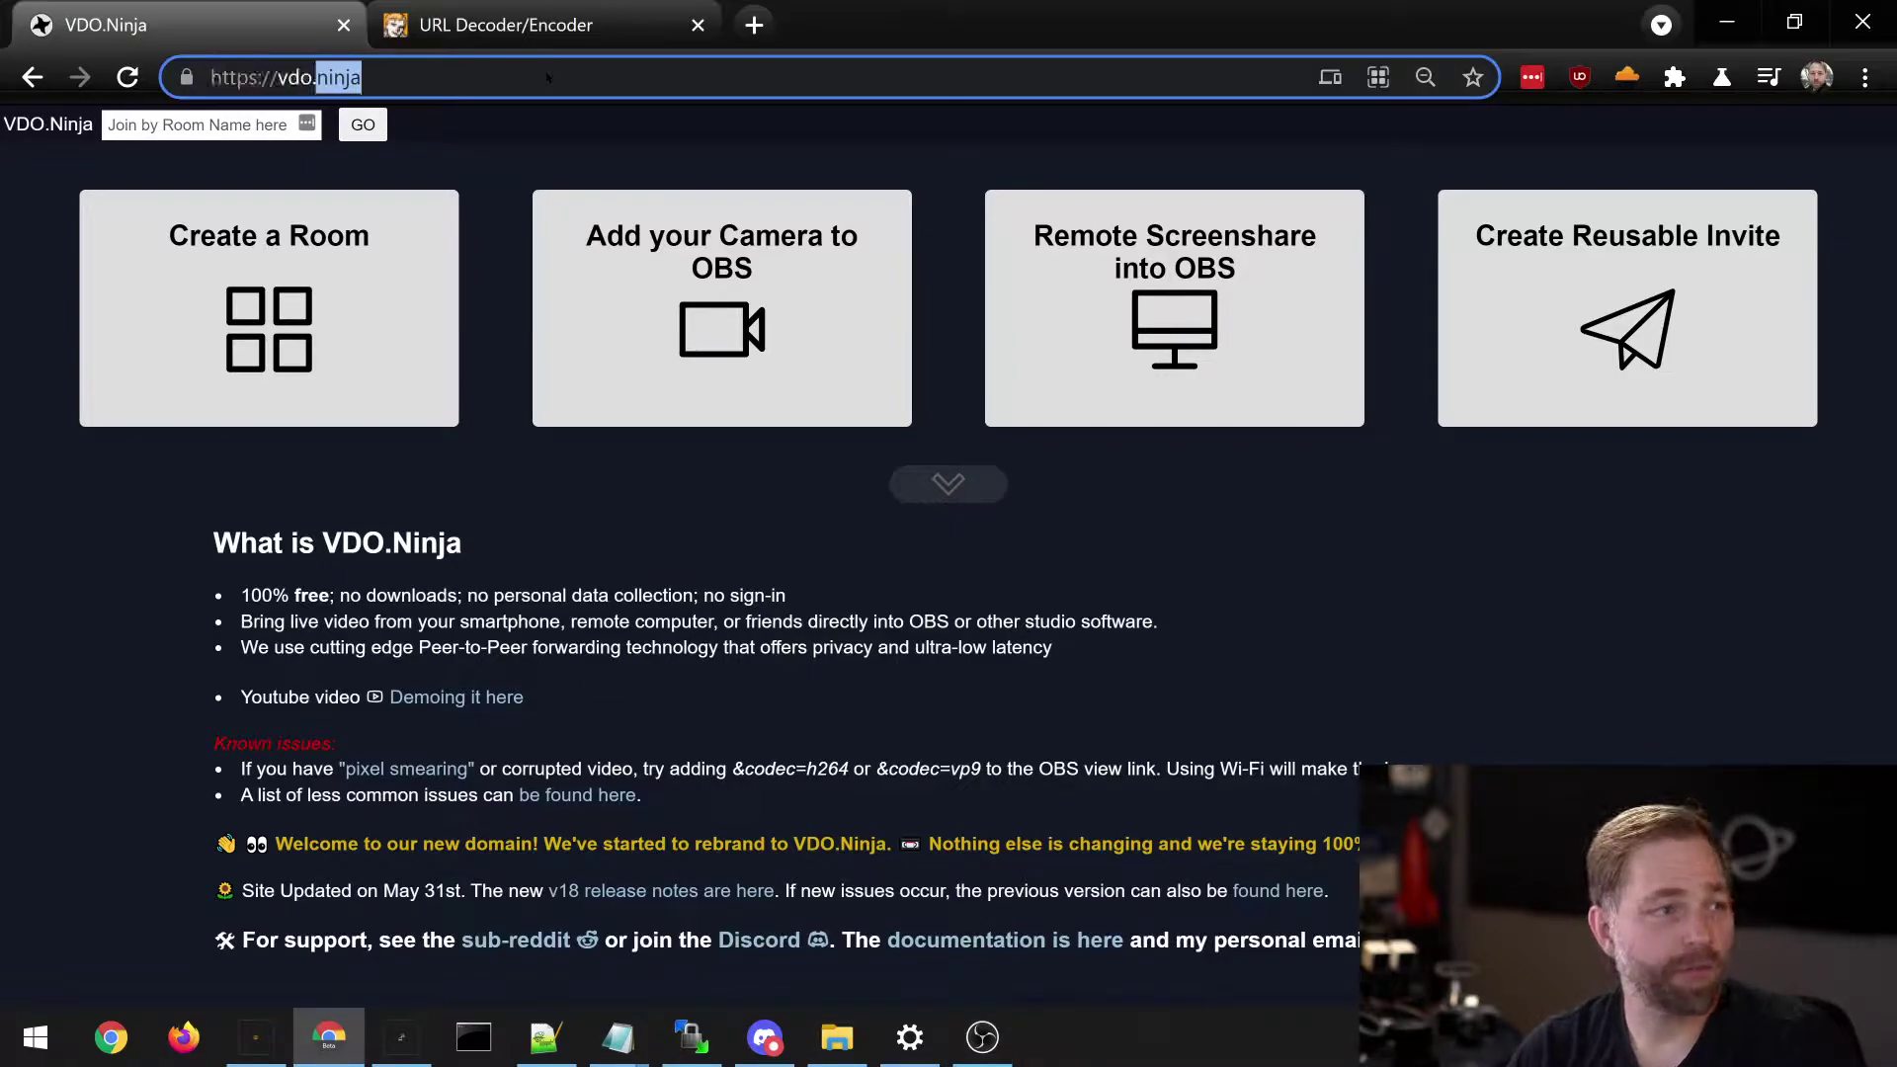
key(End)
text(/?)
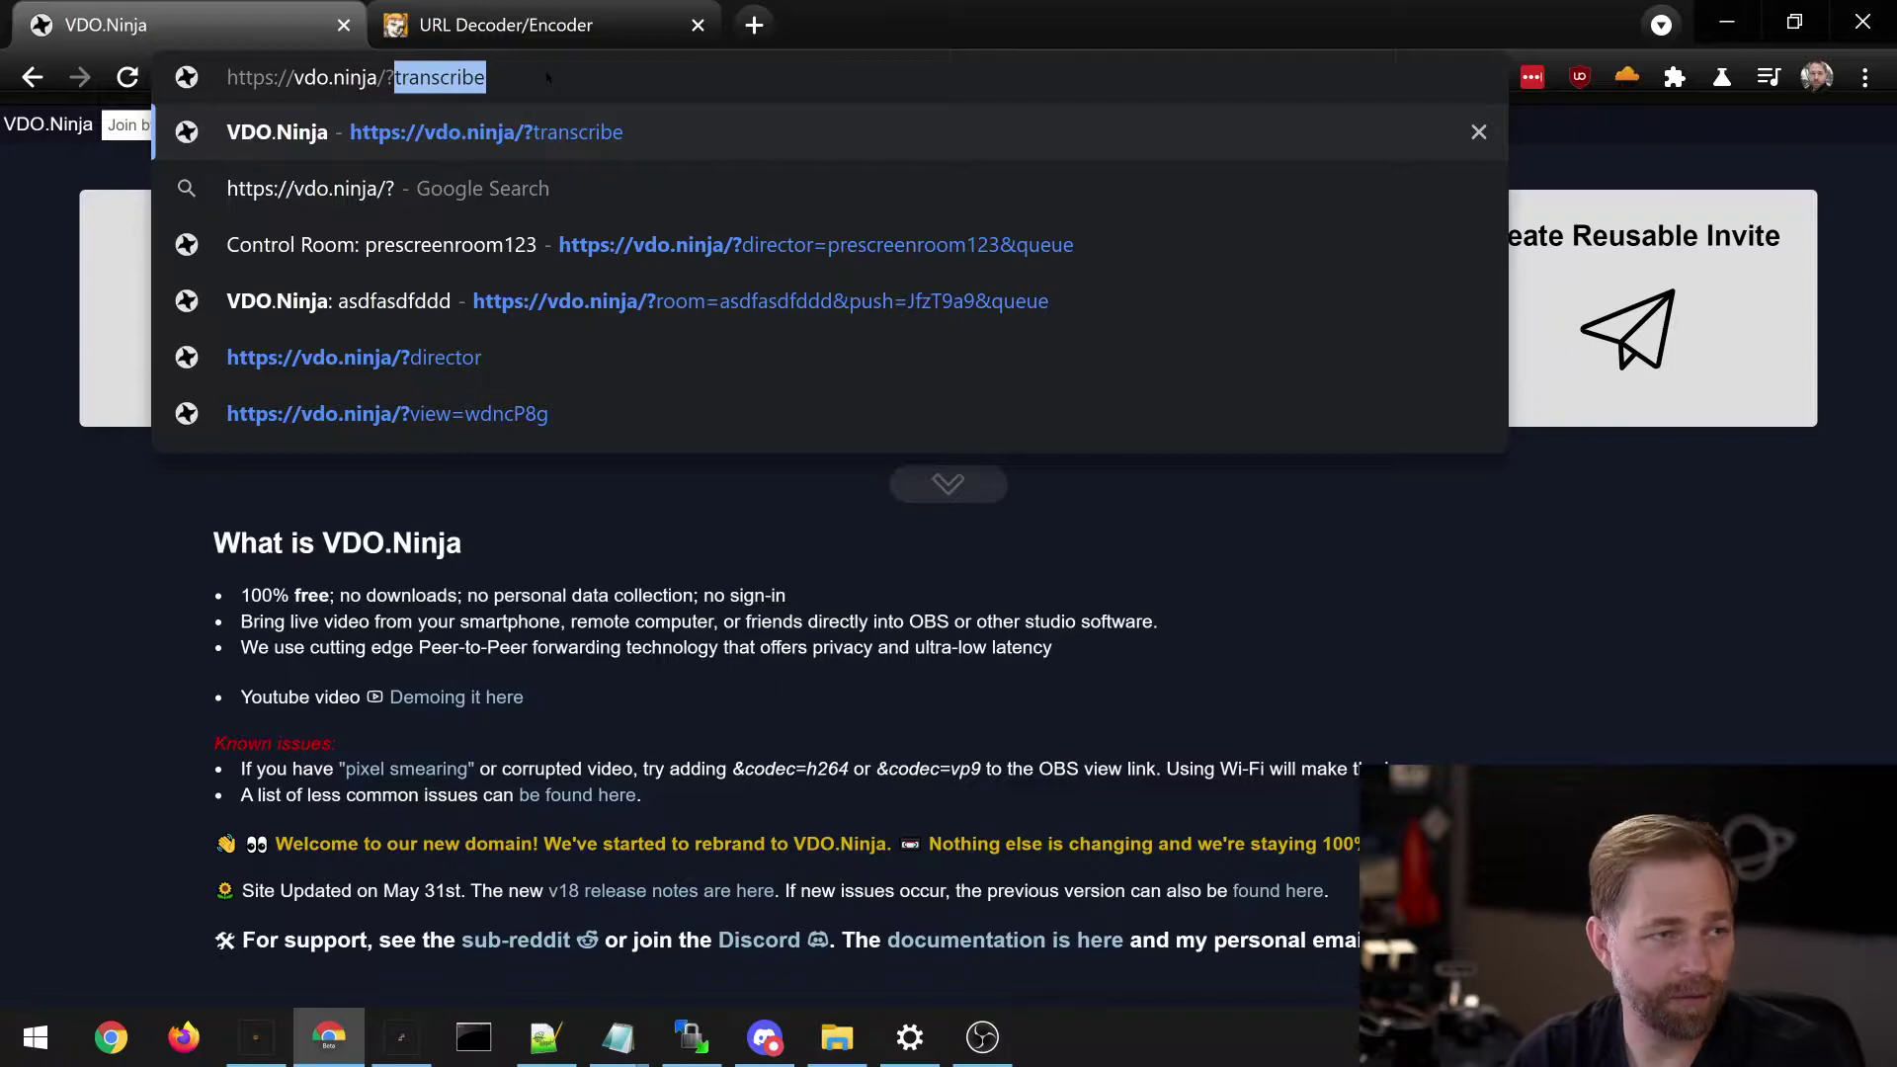
key(Return)
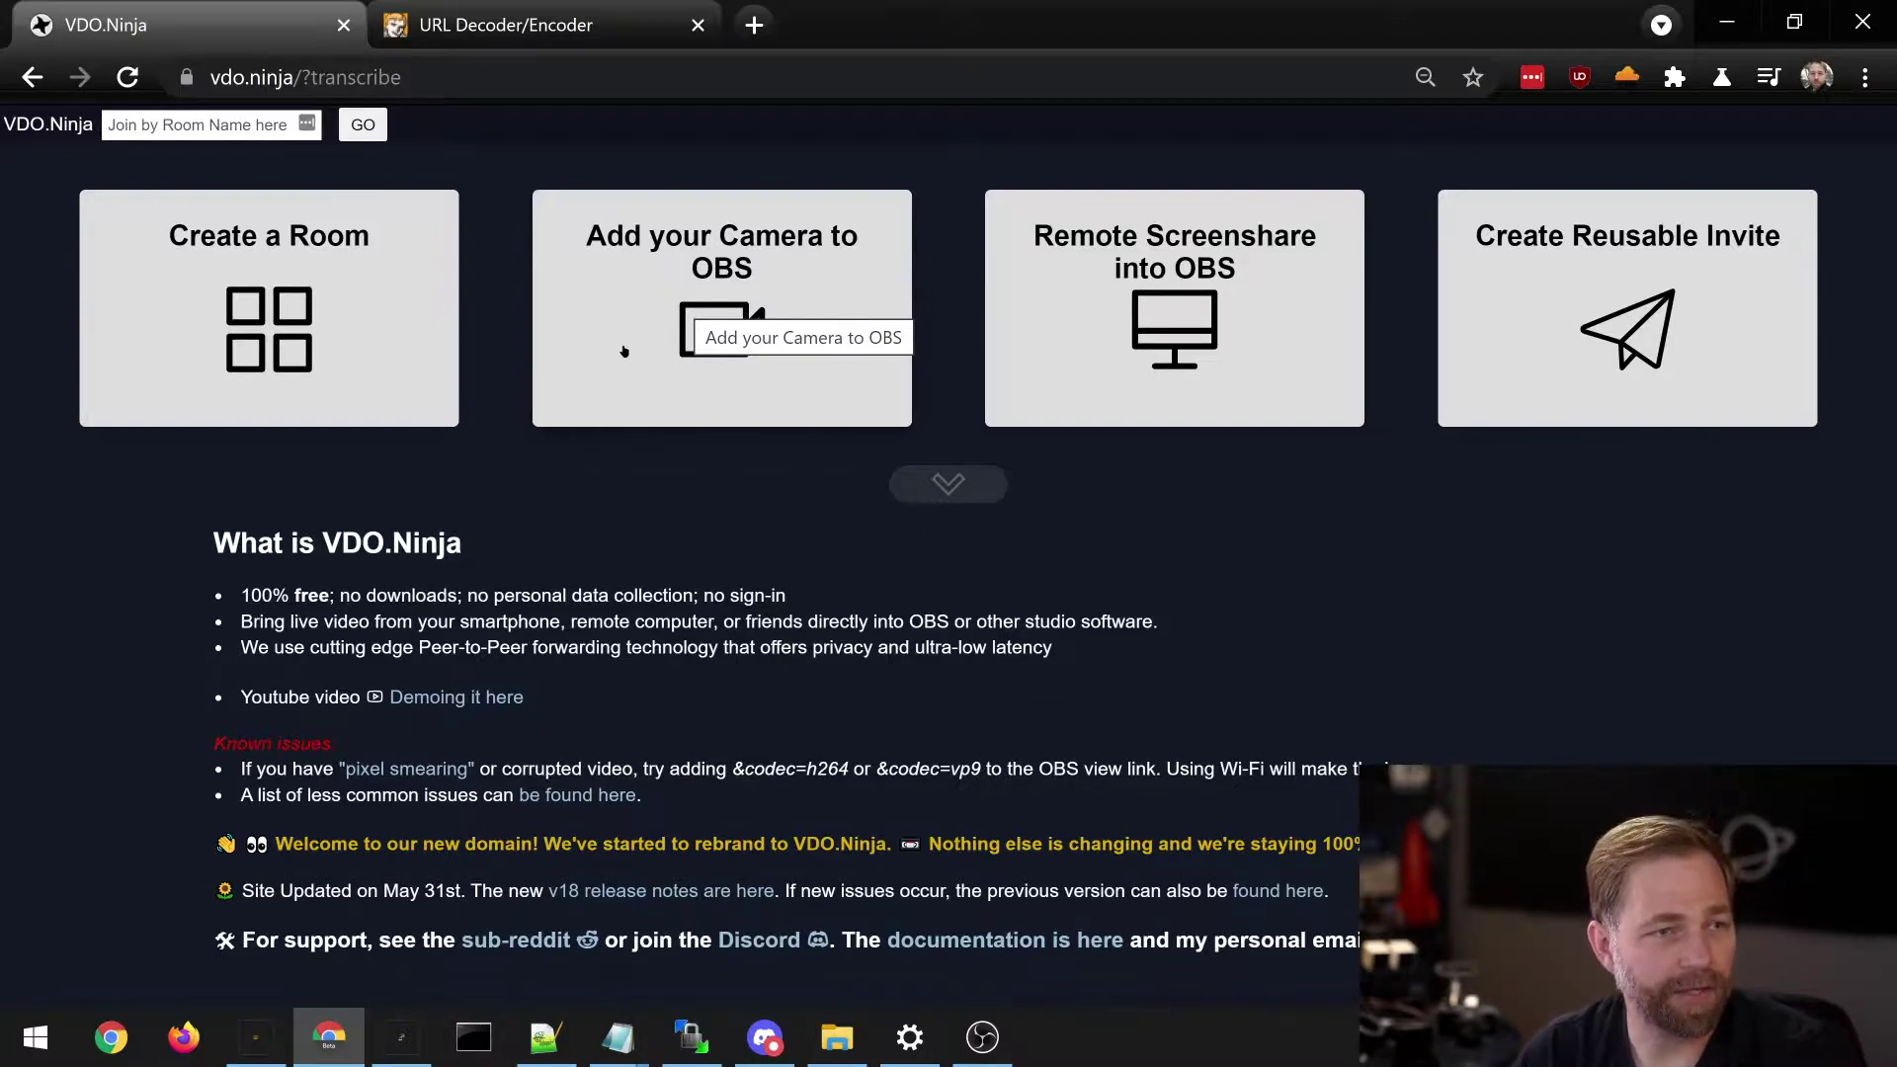
Step: Start a camera stream for OBS with OBS Virtual Camera as the video source and the default audio source
click(637, 296)
click(936, 589)
click(919, 655)
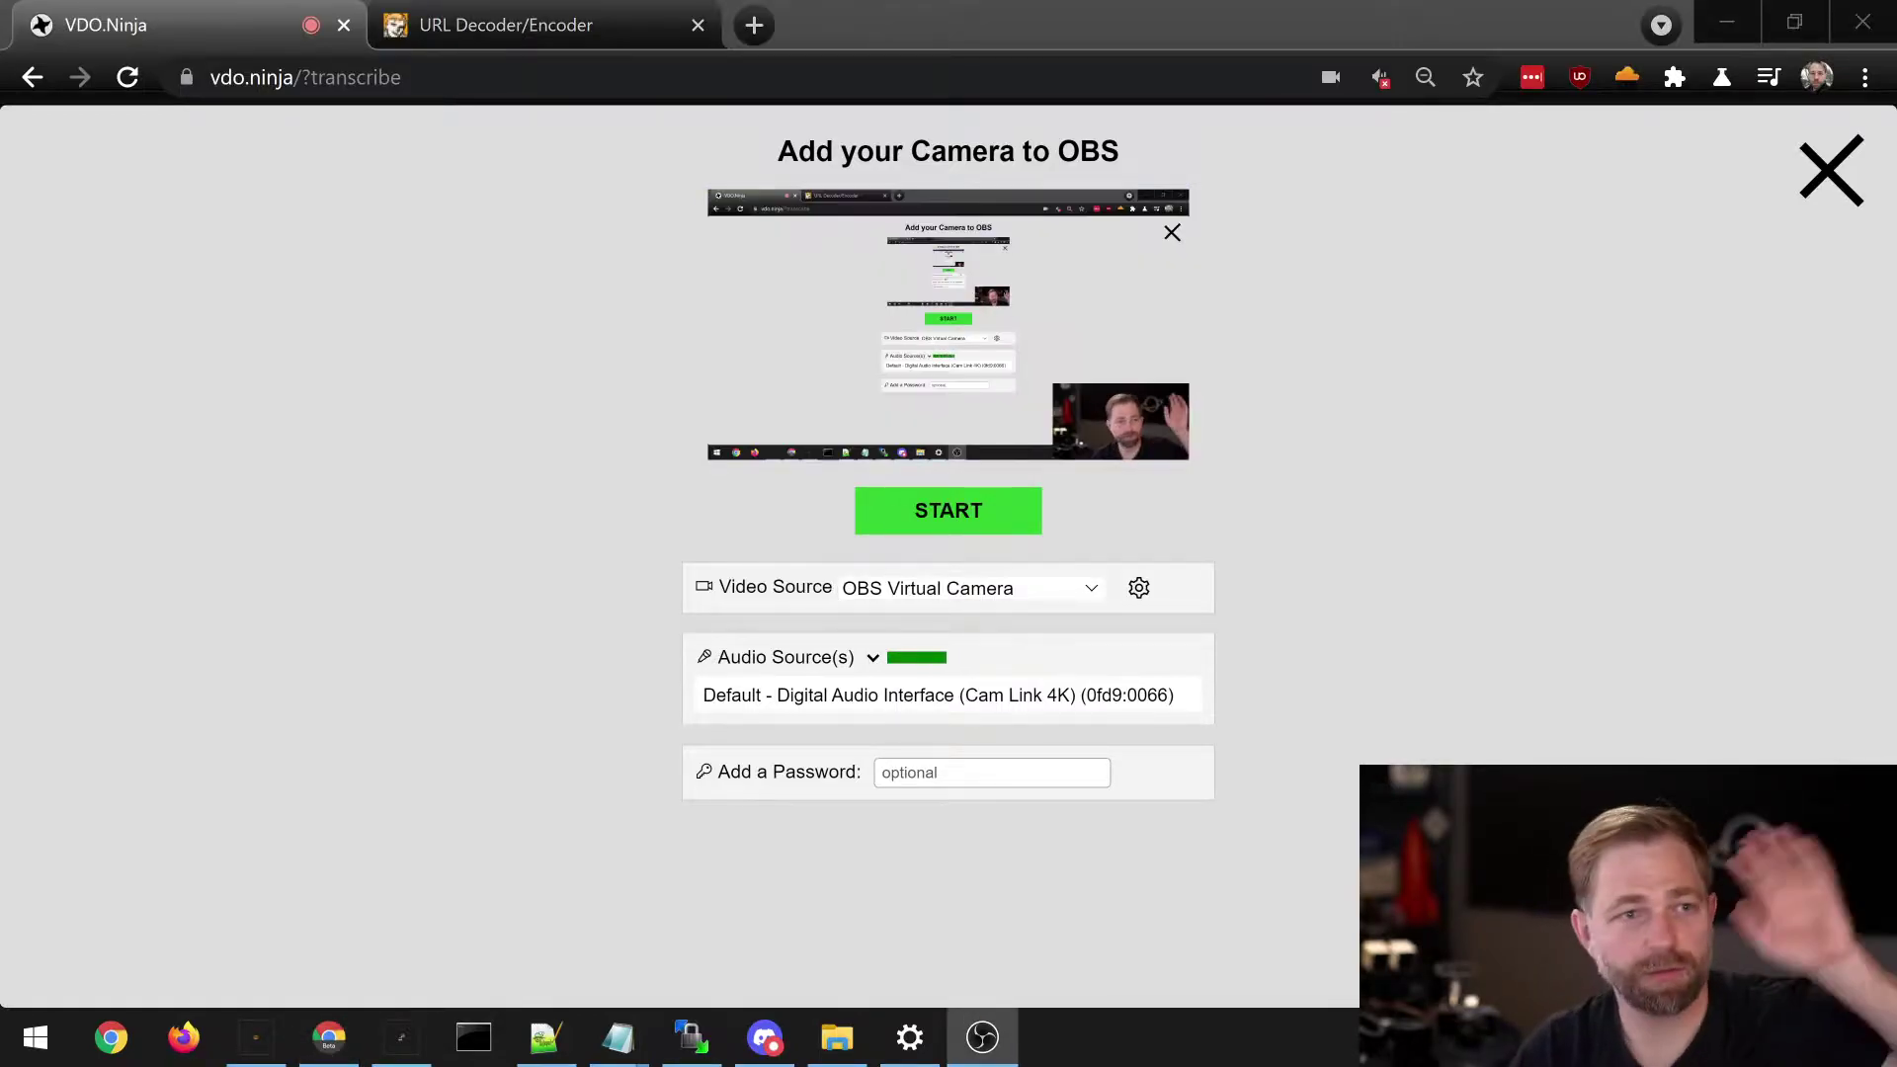
click(923, 512)
Step: Copy the stream's view link and open it in a new browser tab
click(573, 120)
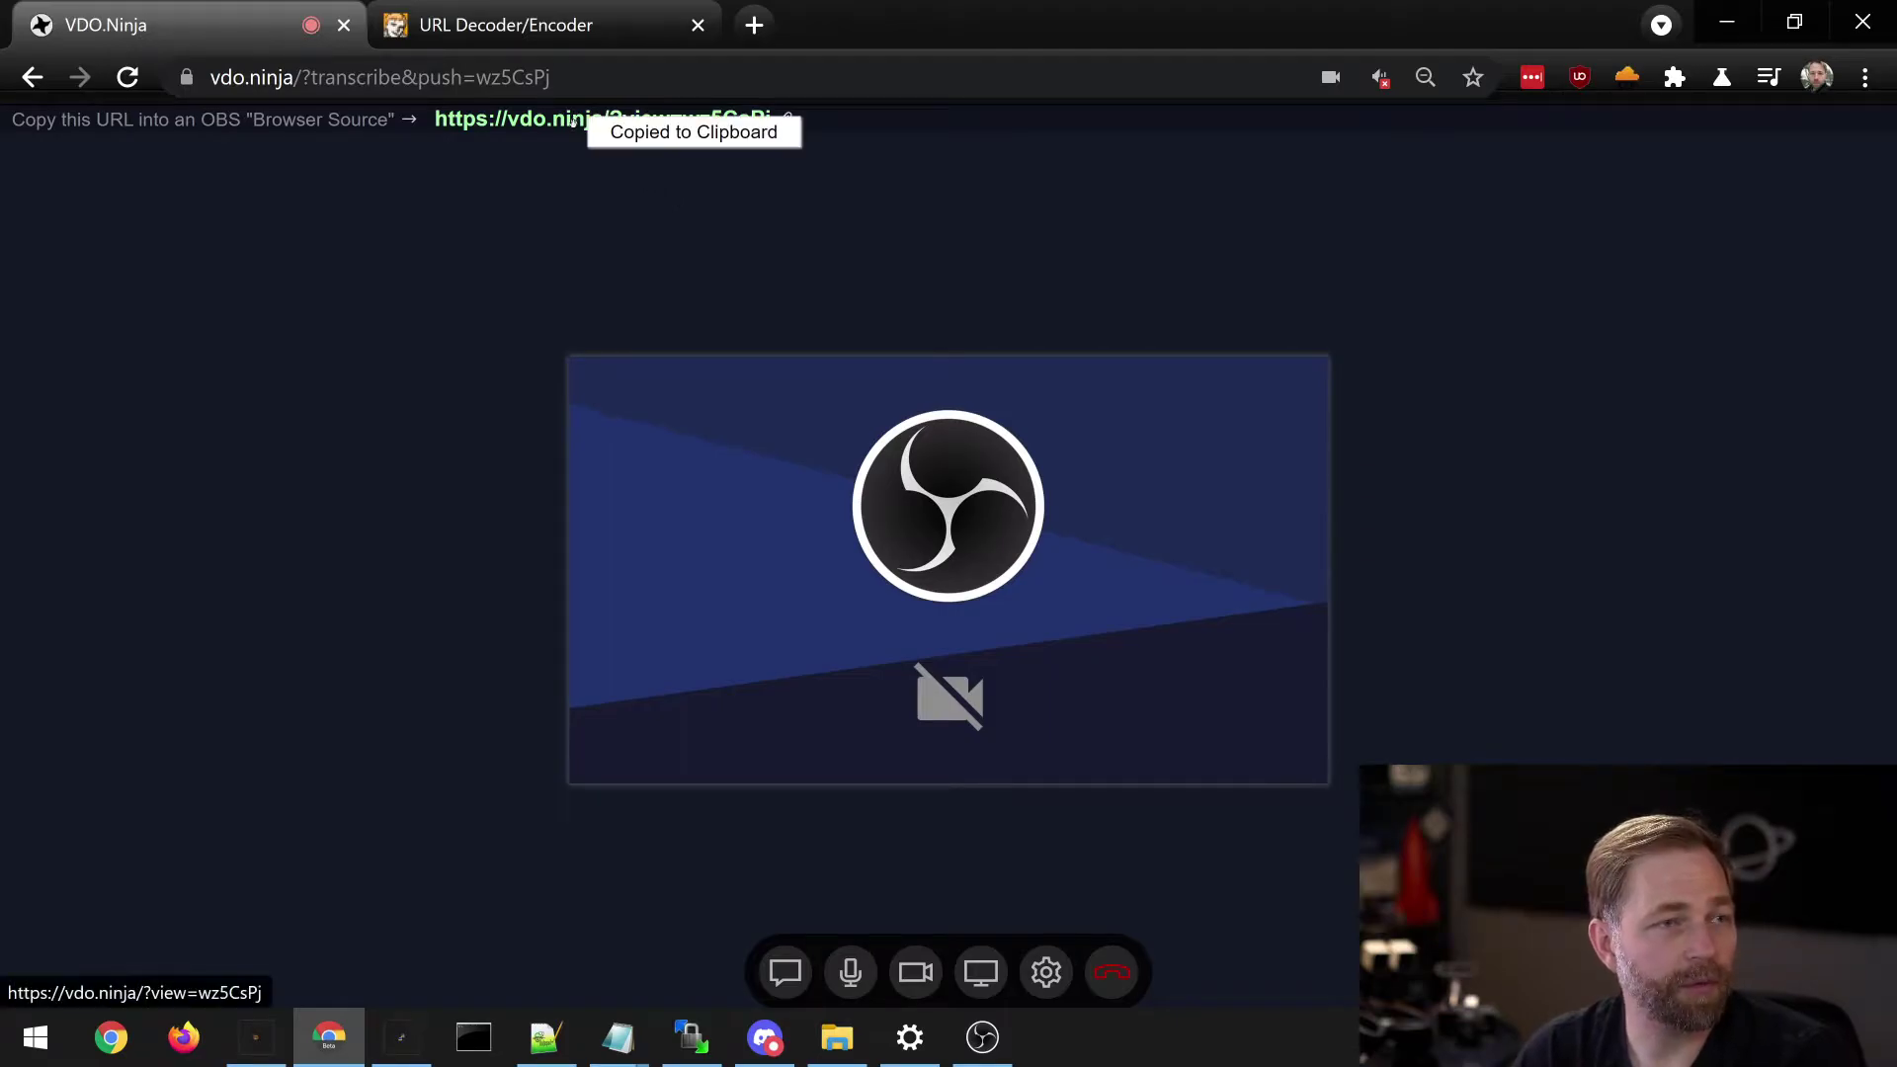
click(754, 25)
key(ctrl+v)
key(Return)
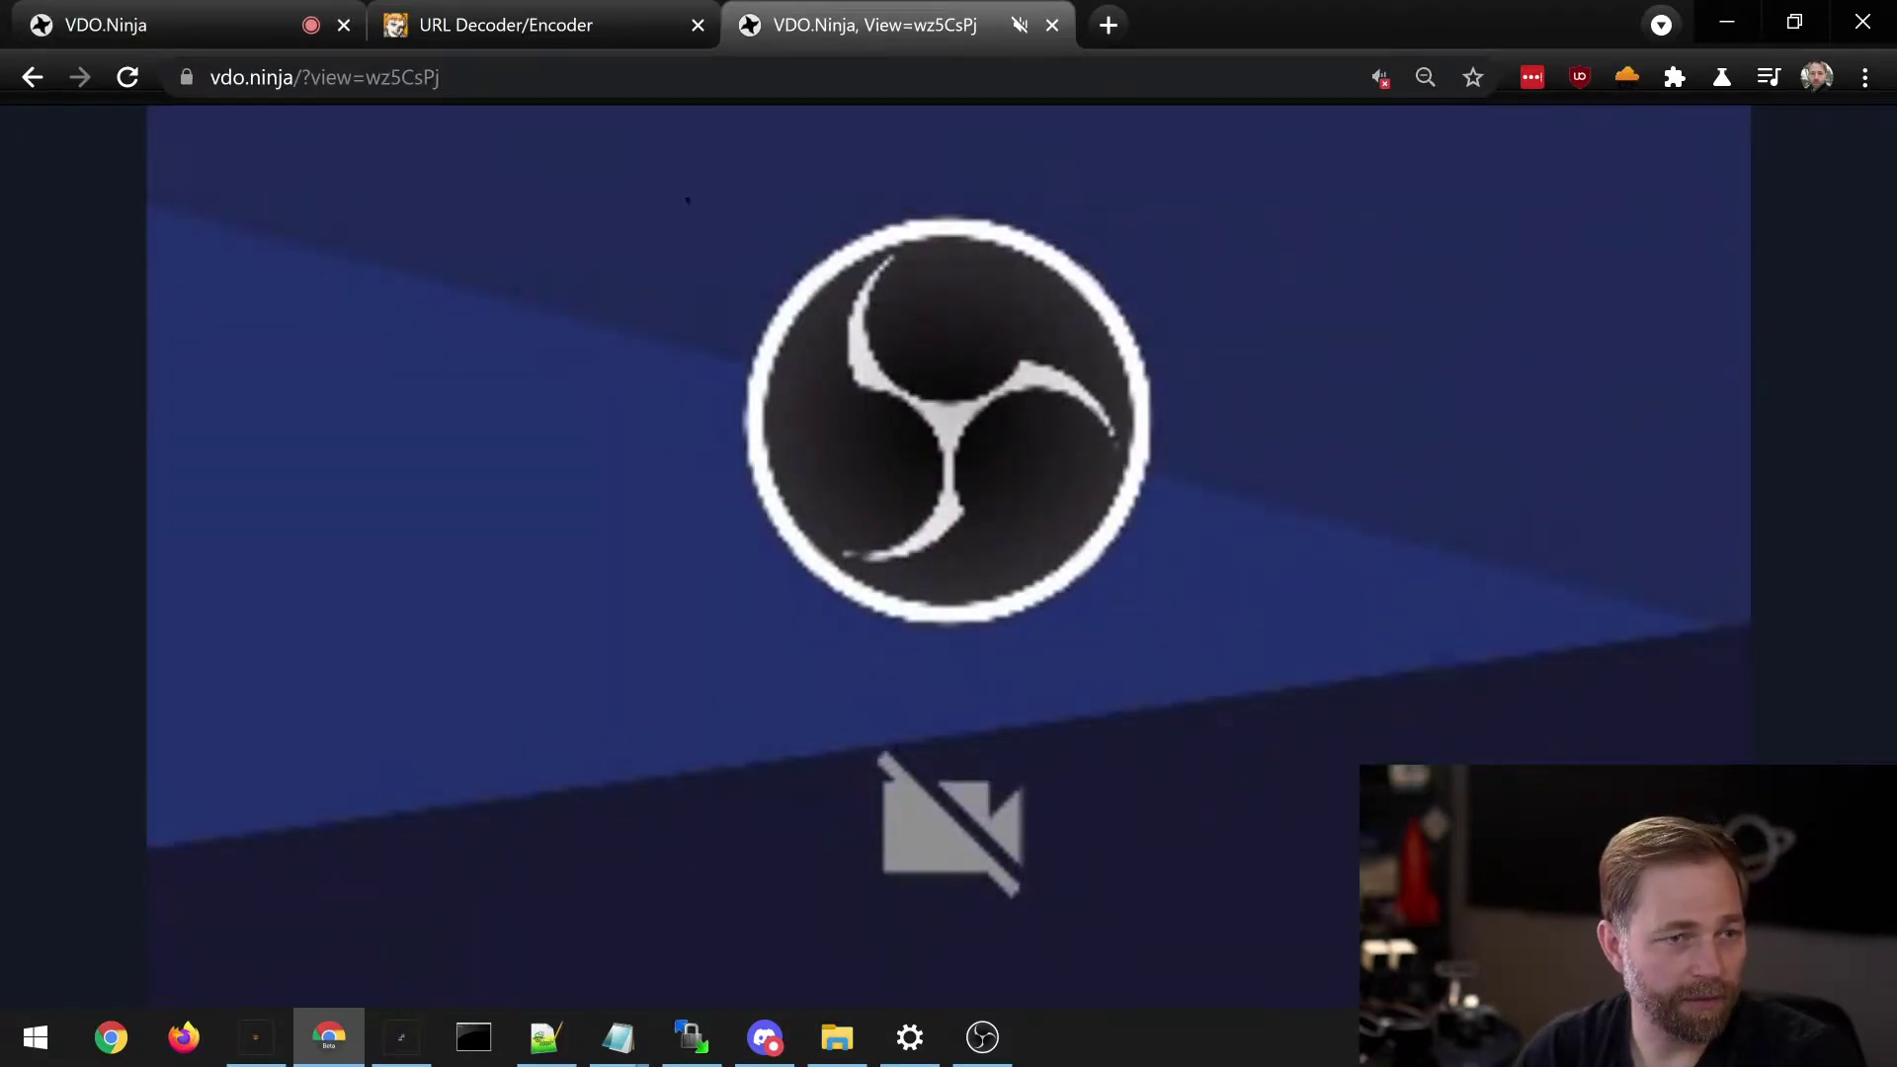
Step: Enable closed captions on the view page by appending &cc to its address and reloading
click(528, 73)
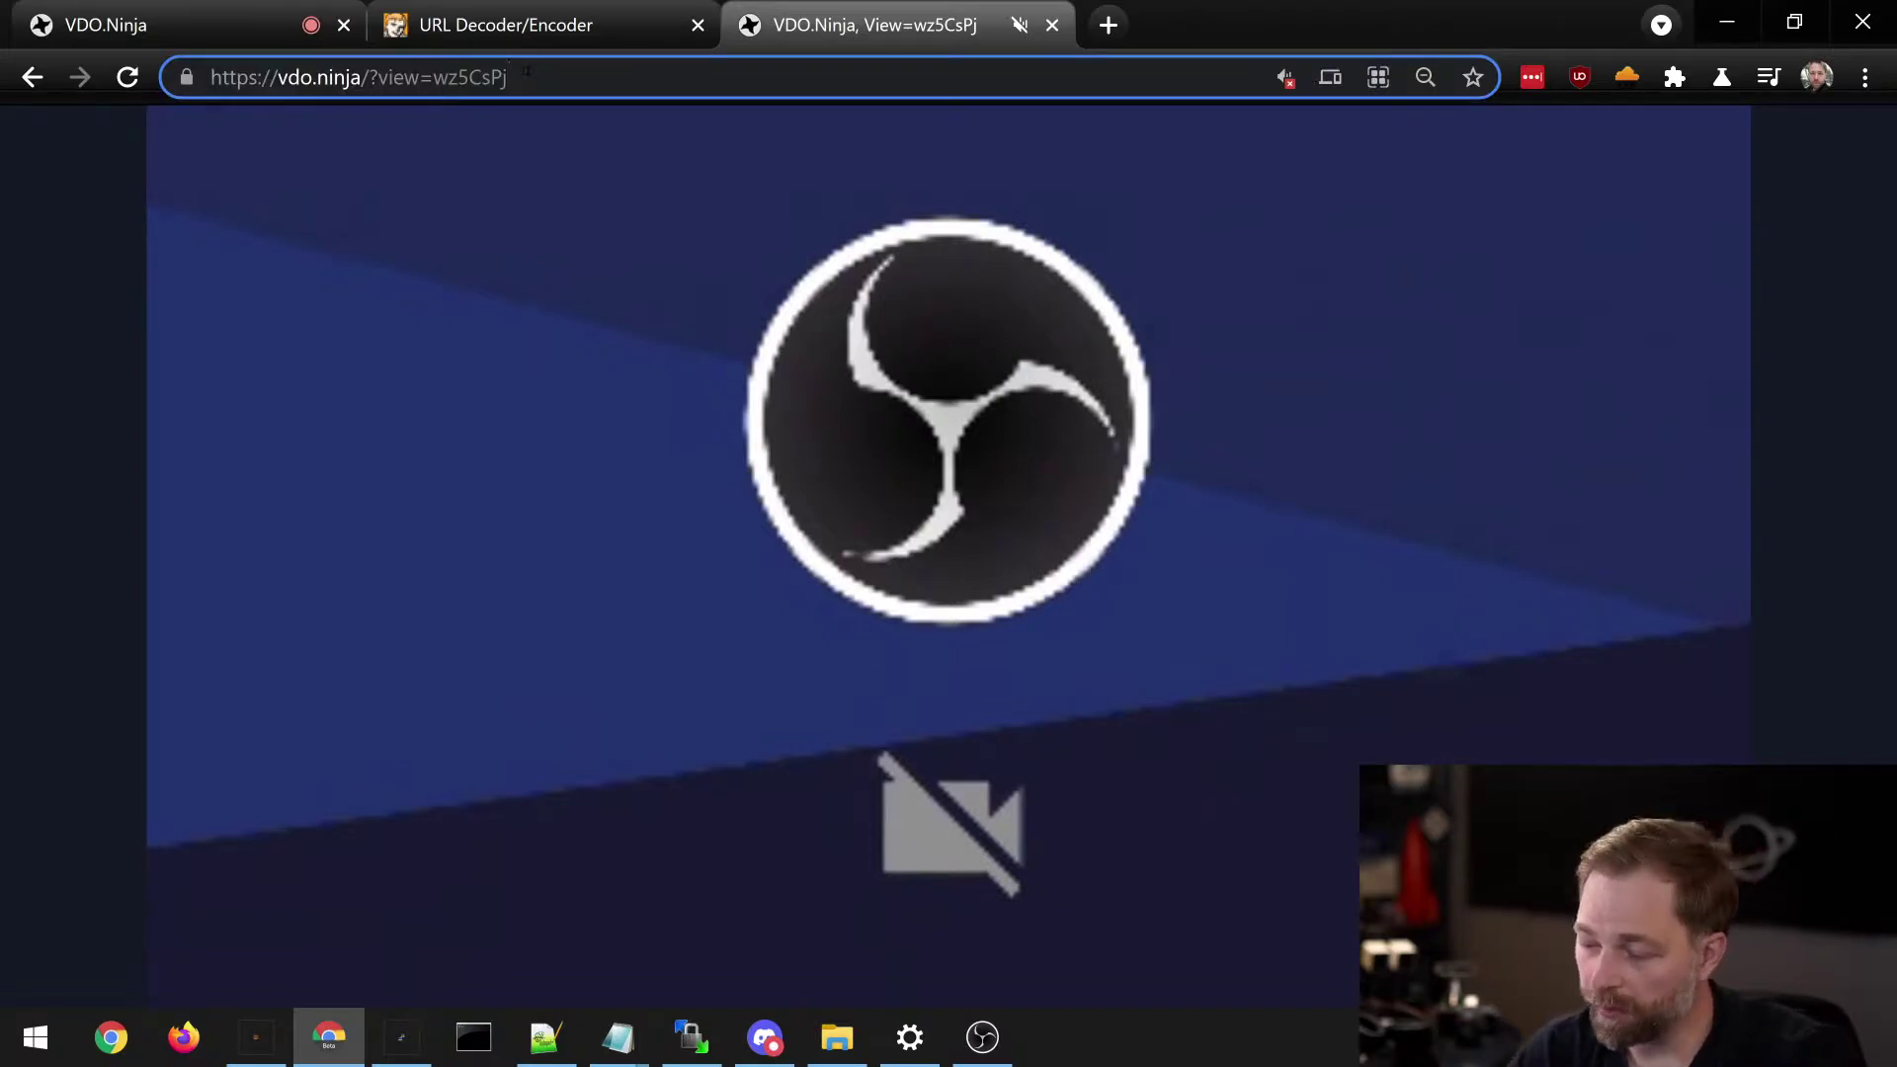
text(&cc)
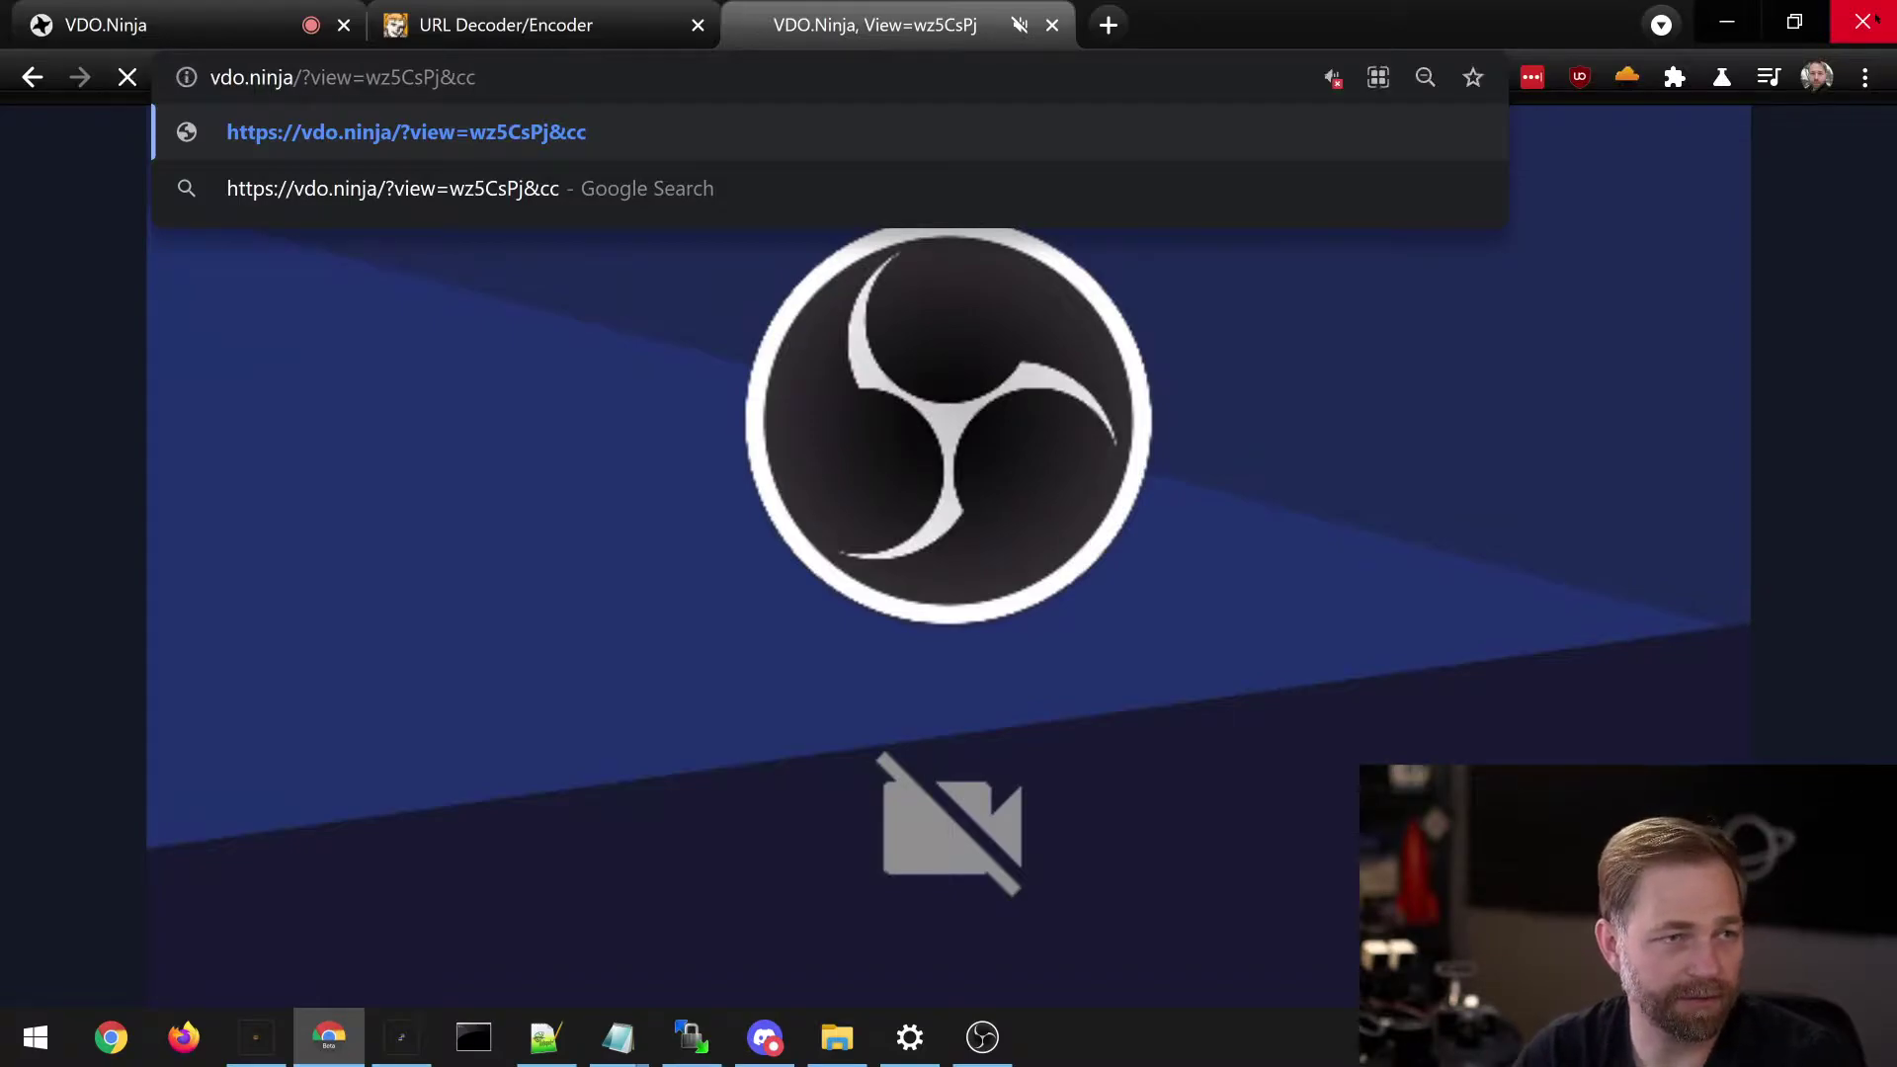
key(Return)
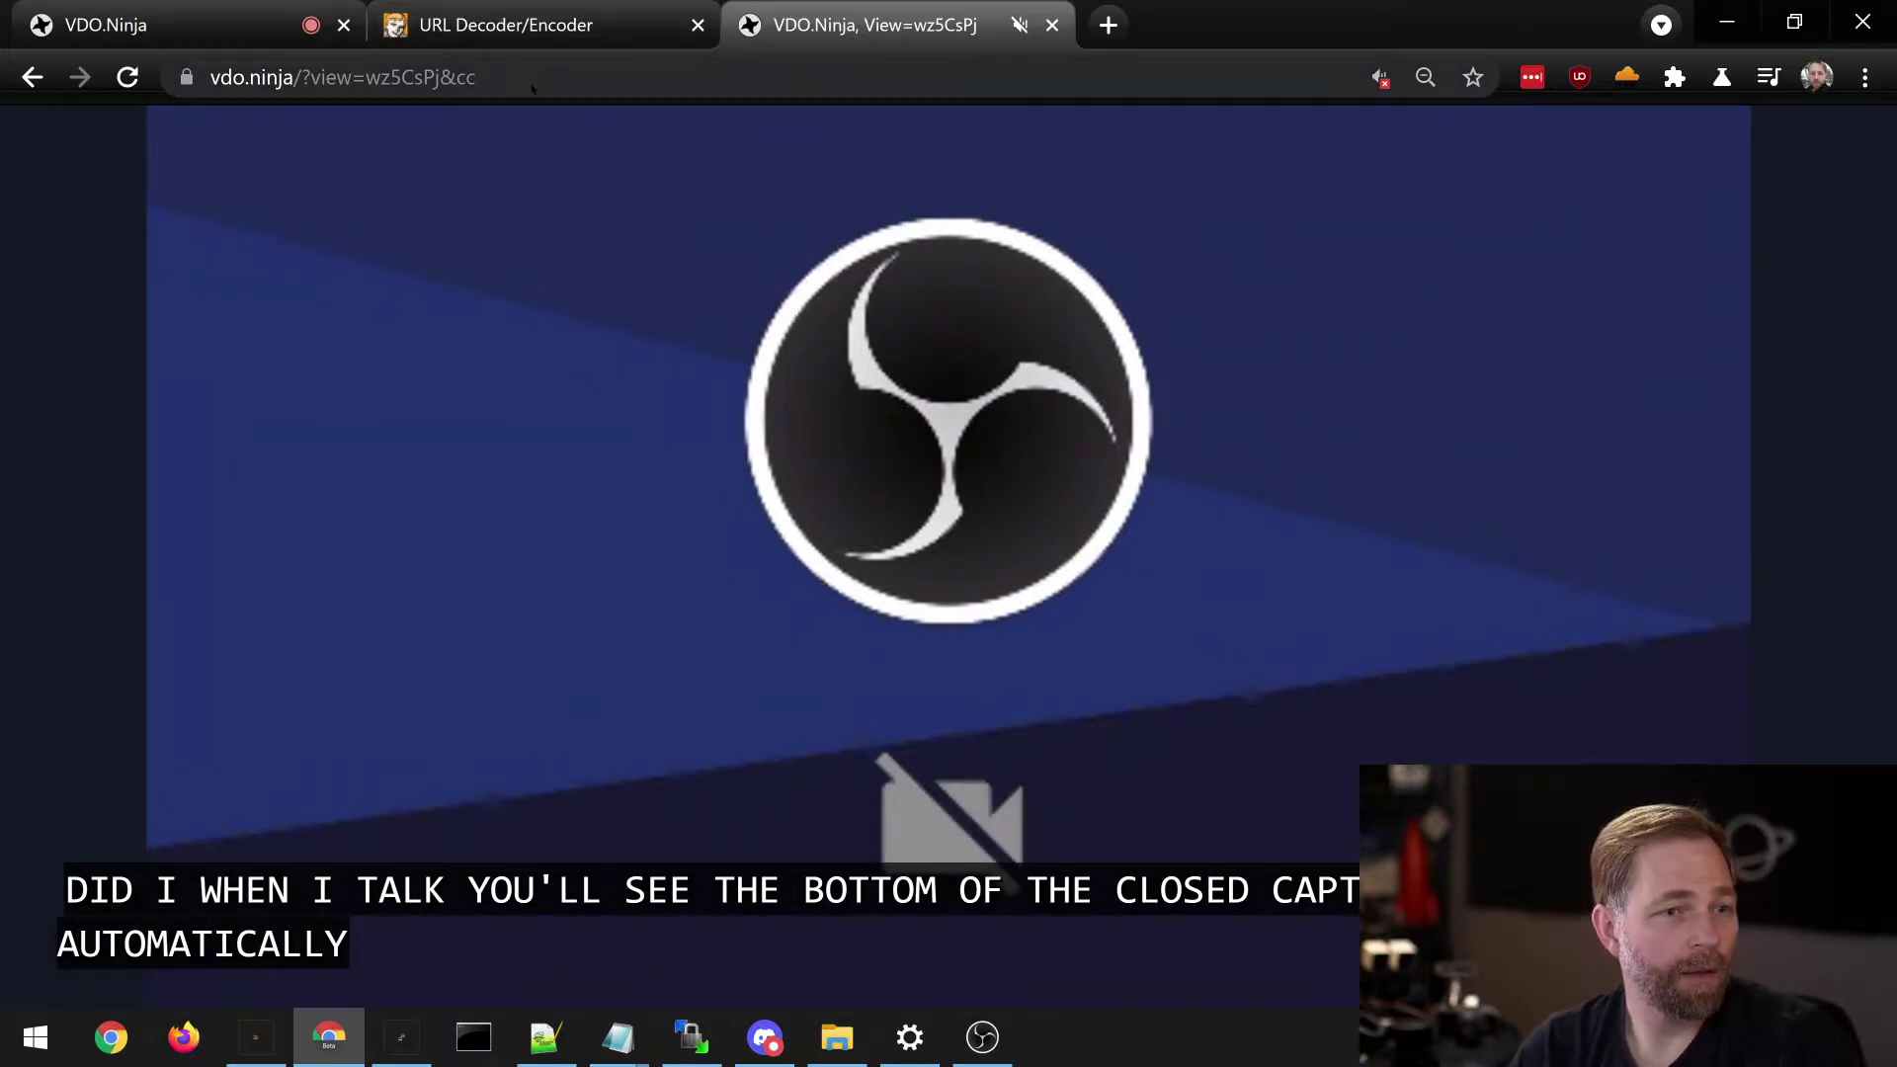
Step: Append &fontsize=200 to the view link and reload it to enlarge the captions
click(608, 77)
click(608, 77)
text(&)
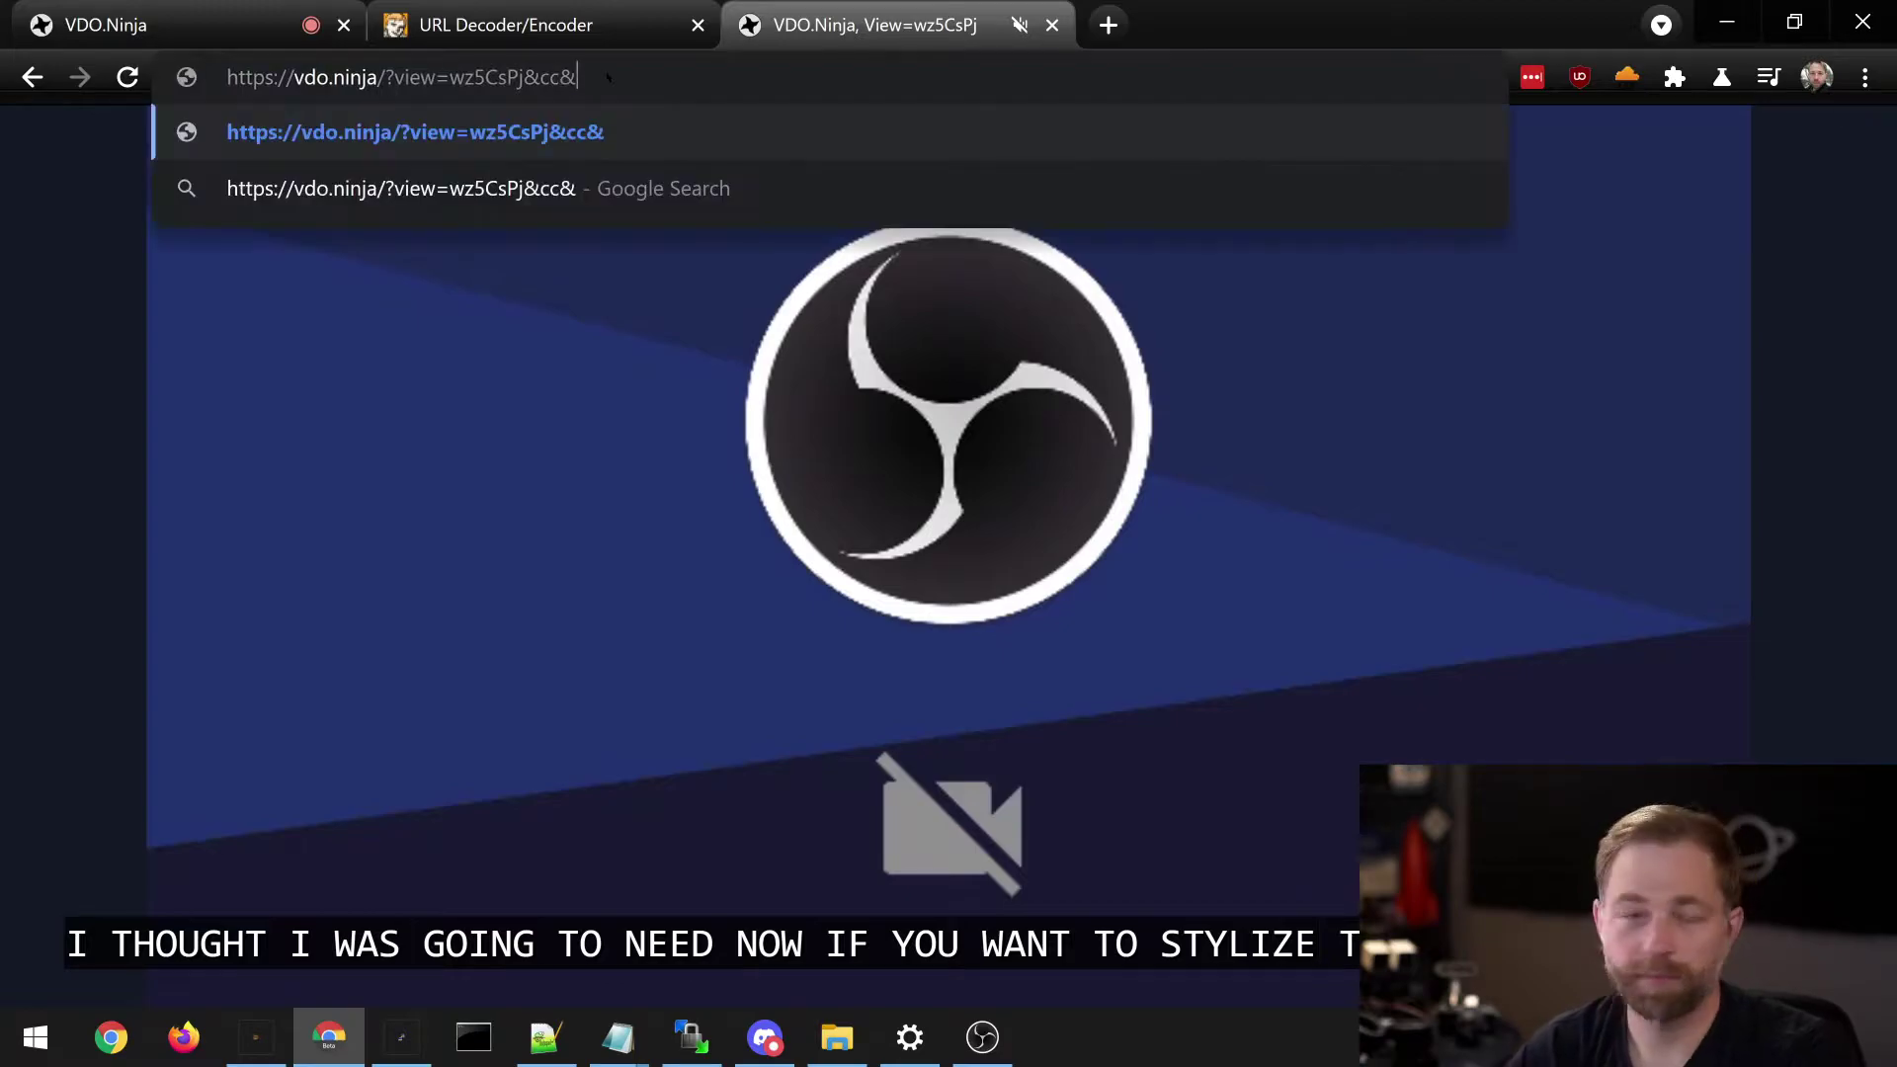
text(fontsize=200)
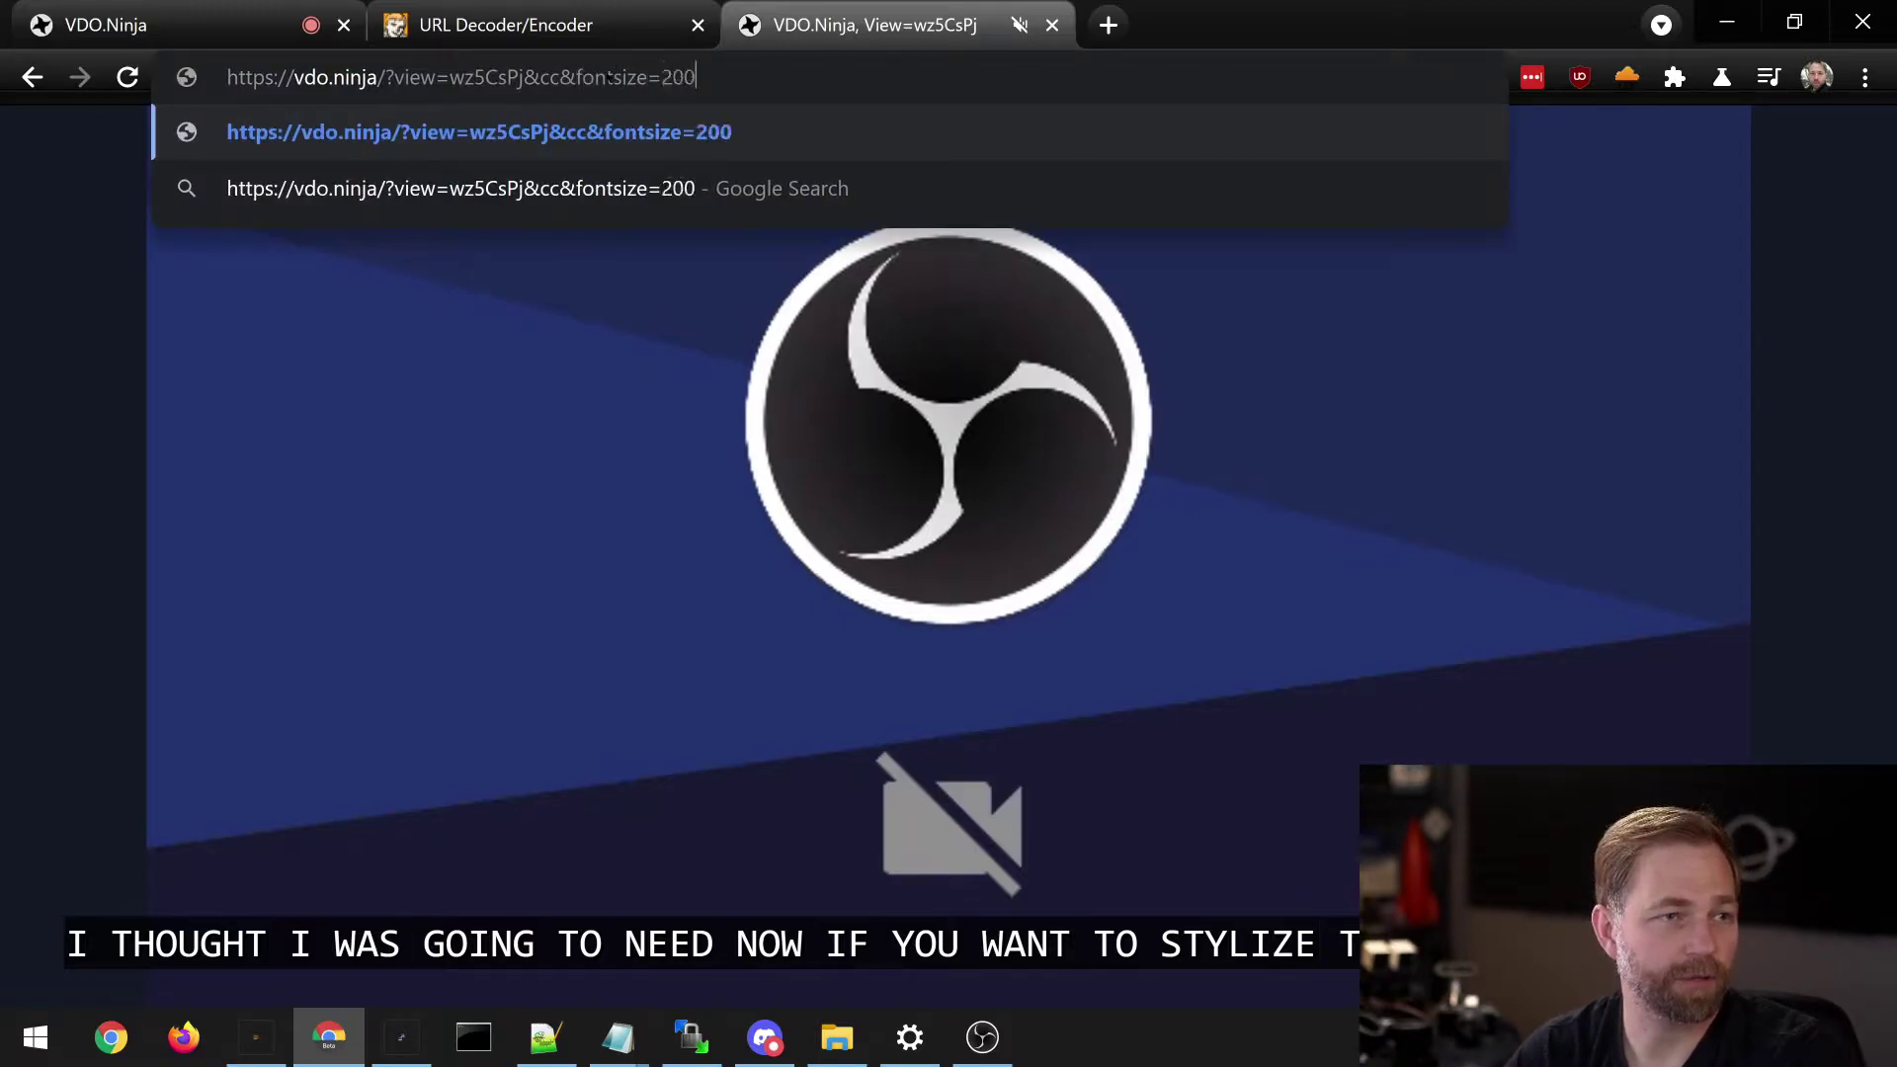
key(Return)
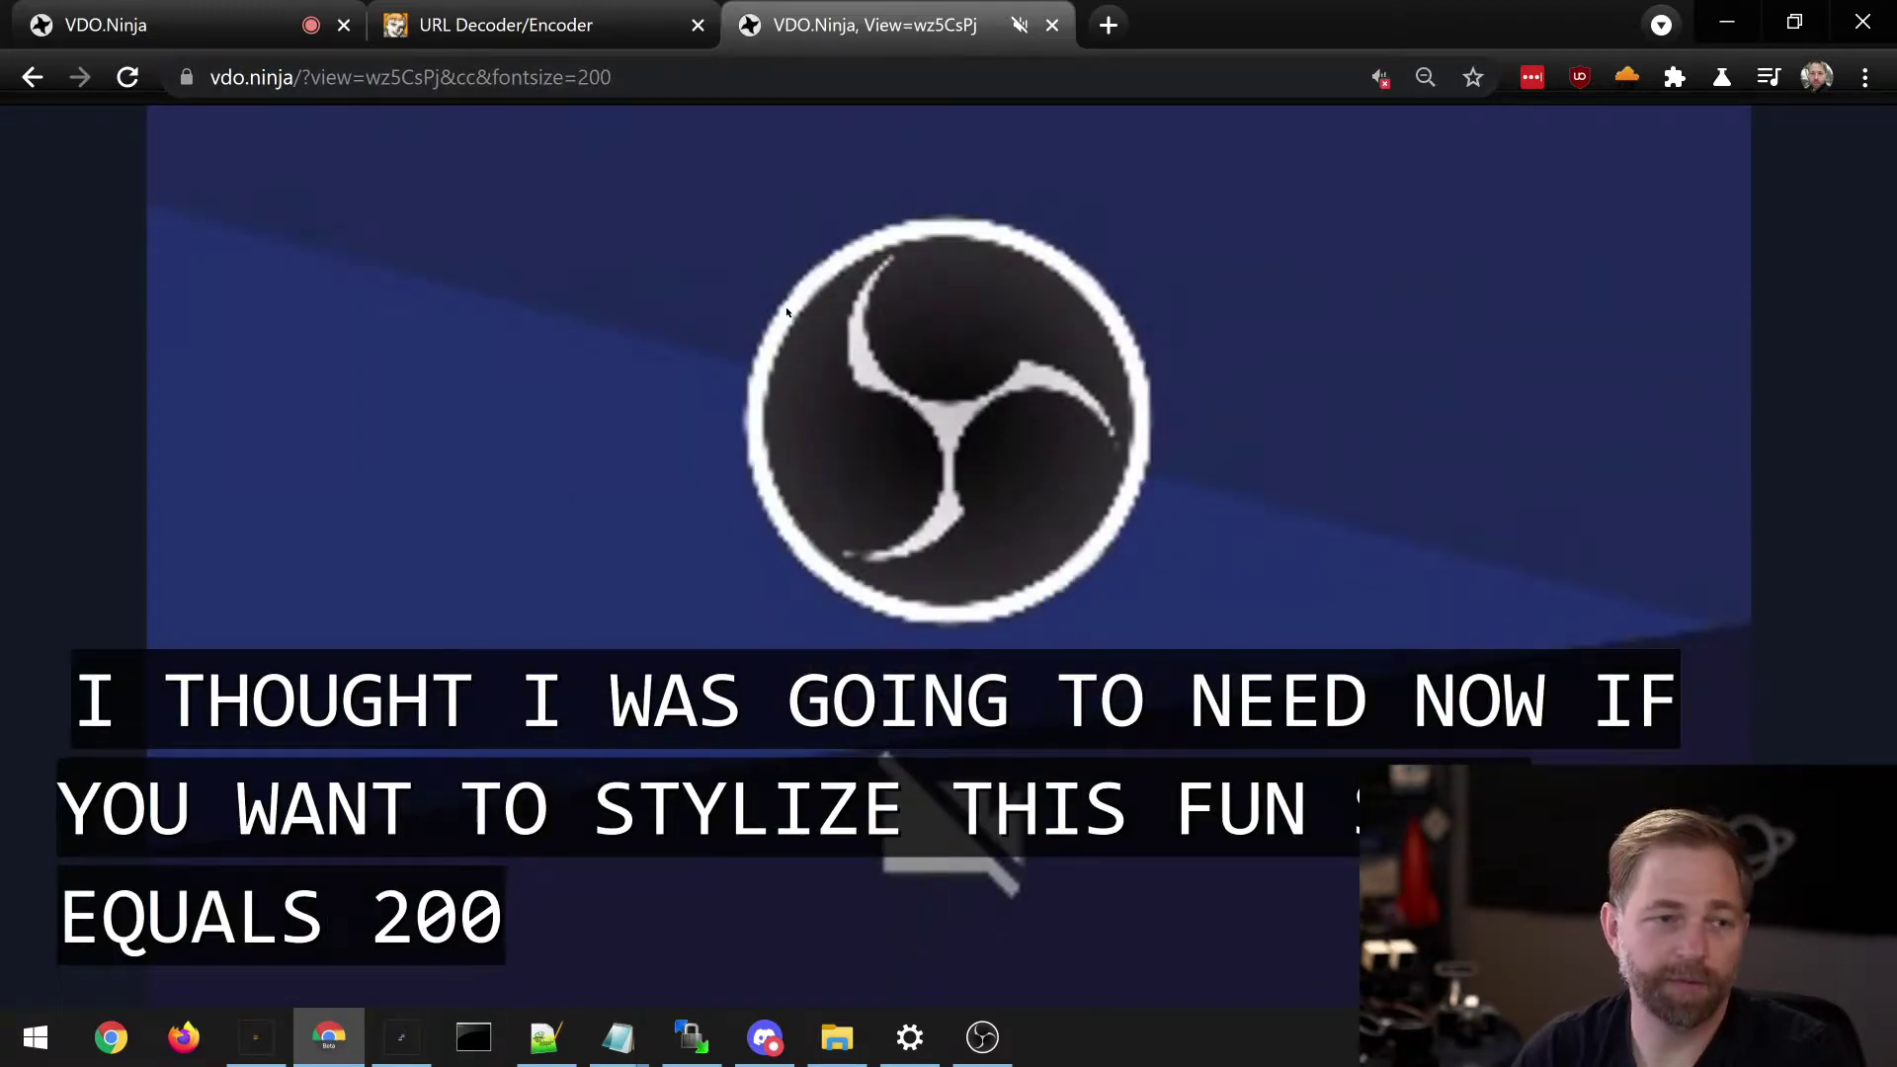
Step: Change the view link's fontsize parameter to 20 and reload the page
click(664, 77)
click(664, 77)
key(BackSpace)
key(Return)
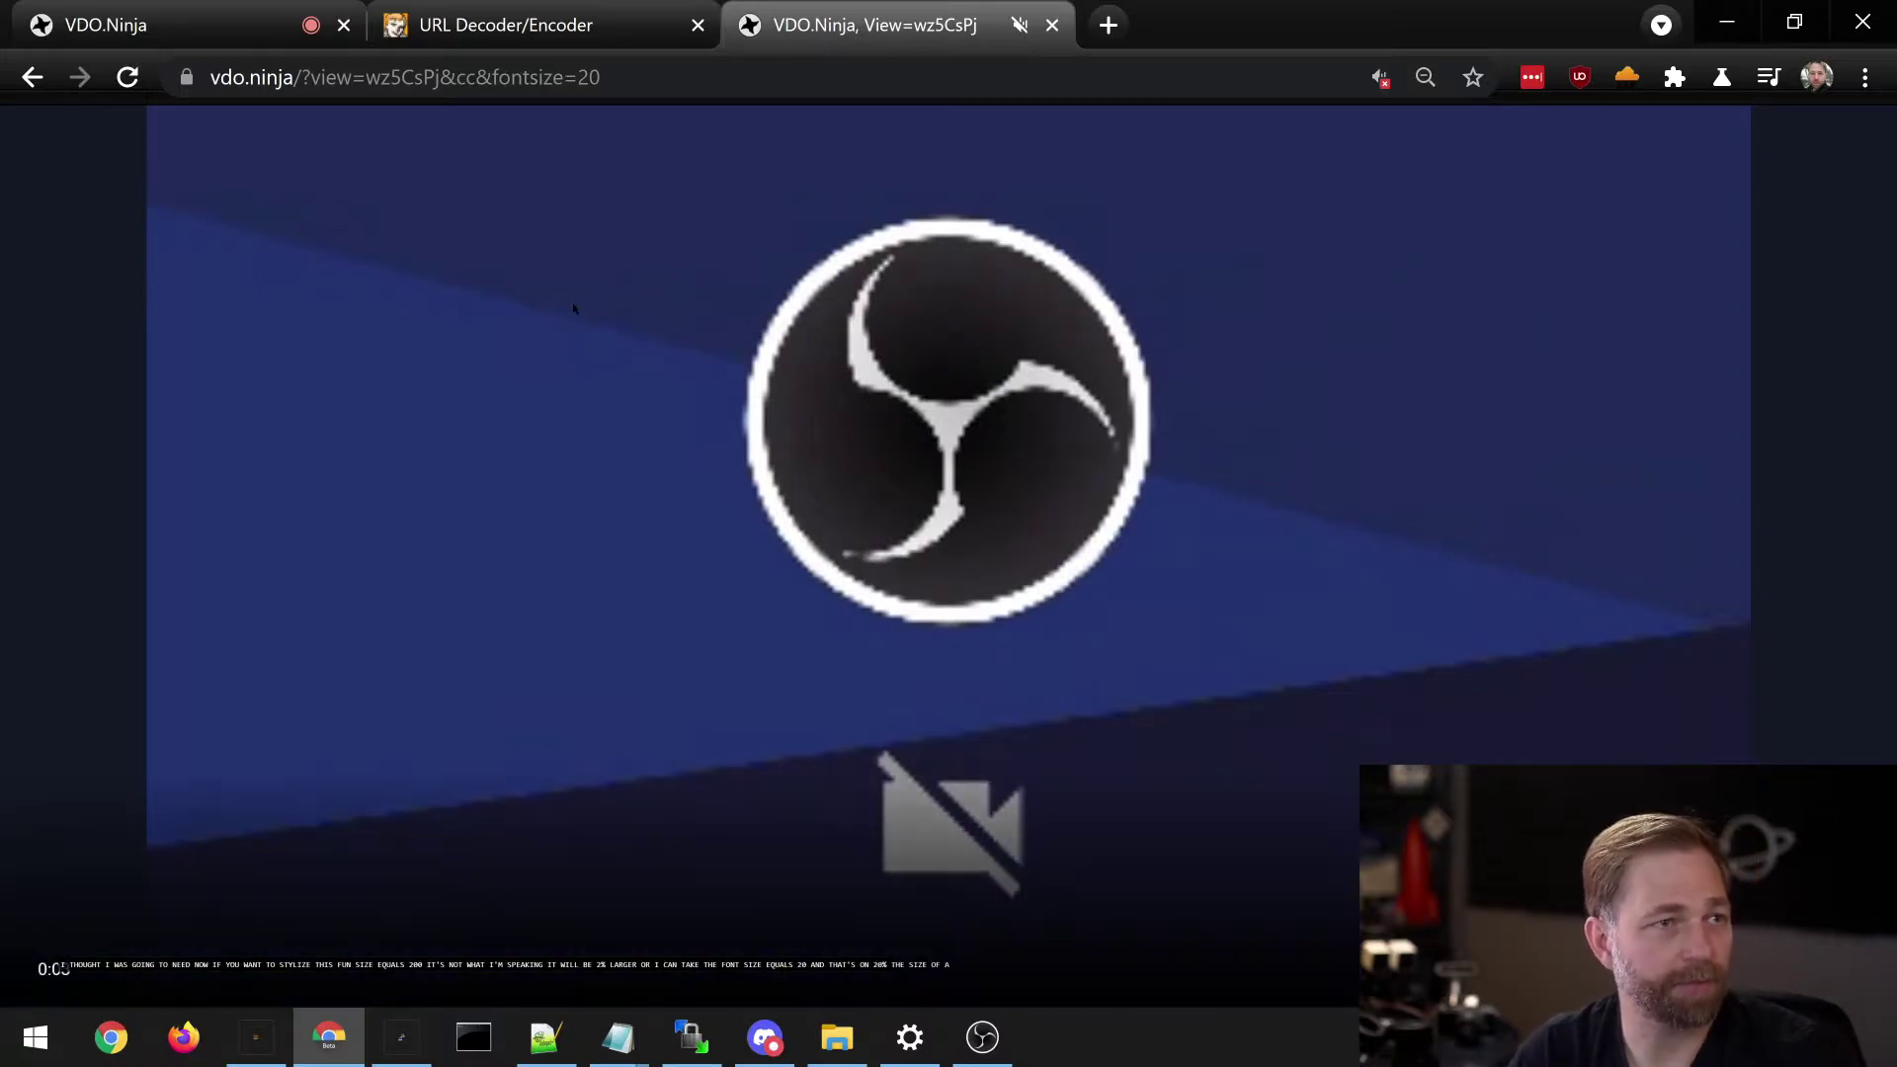
click(560, 31)
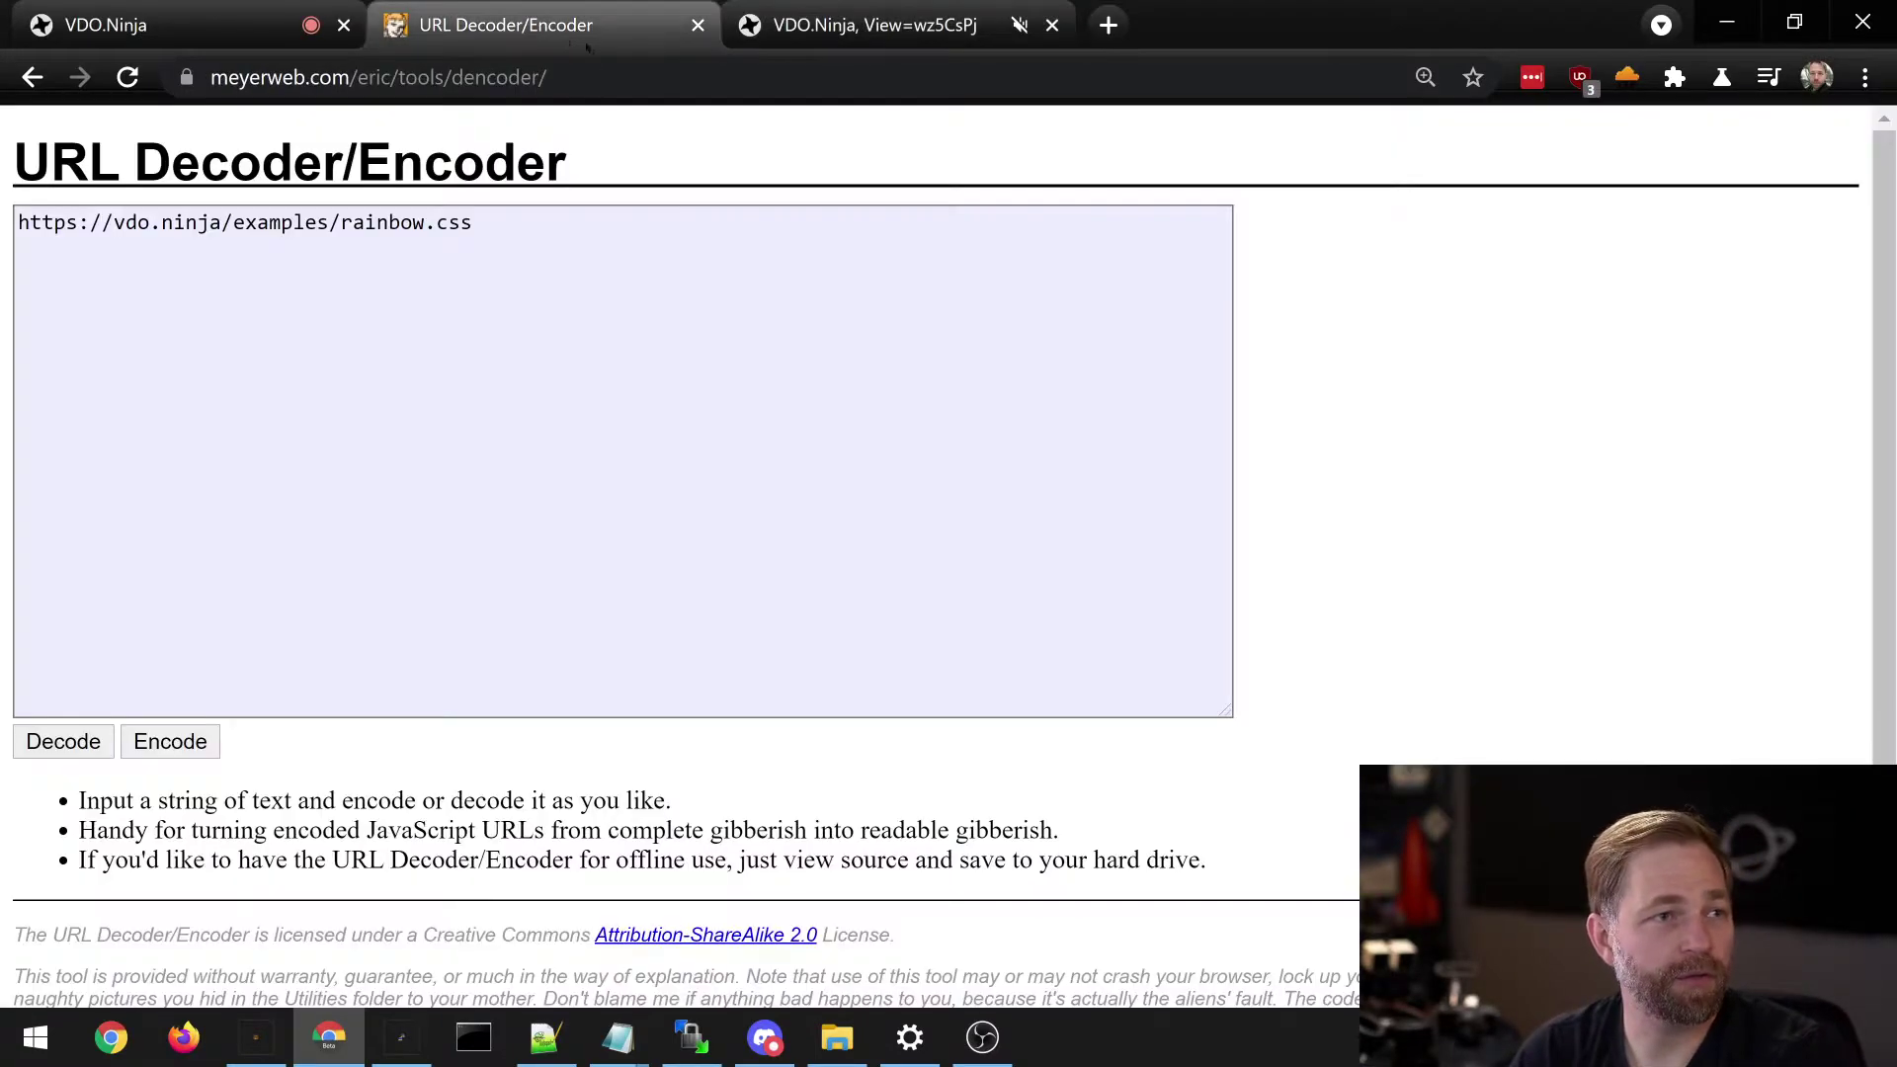
drag(554, 229, 14, 217)
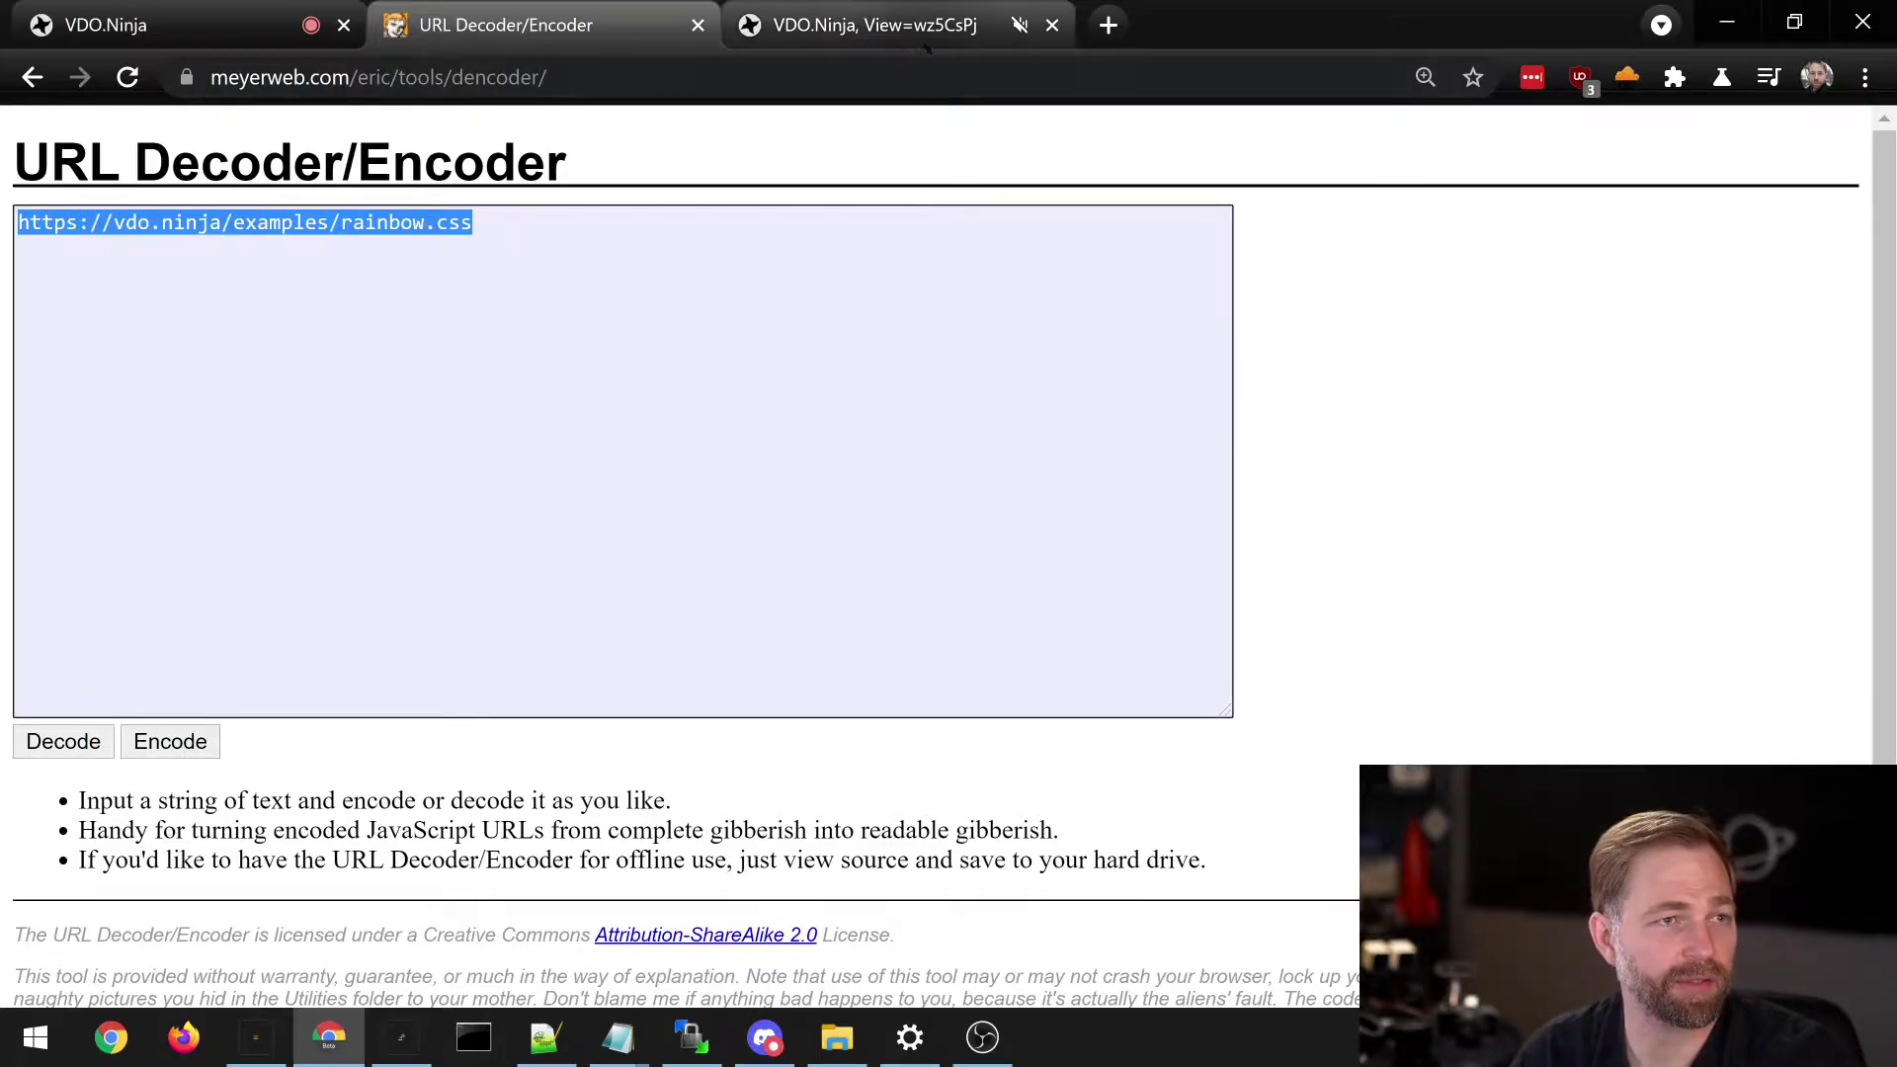
click(1109, 25)
key(ctrl+v)
key(Return)
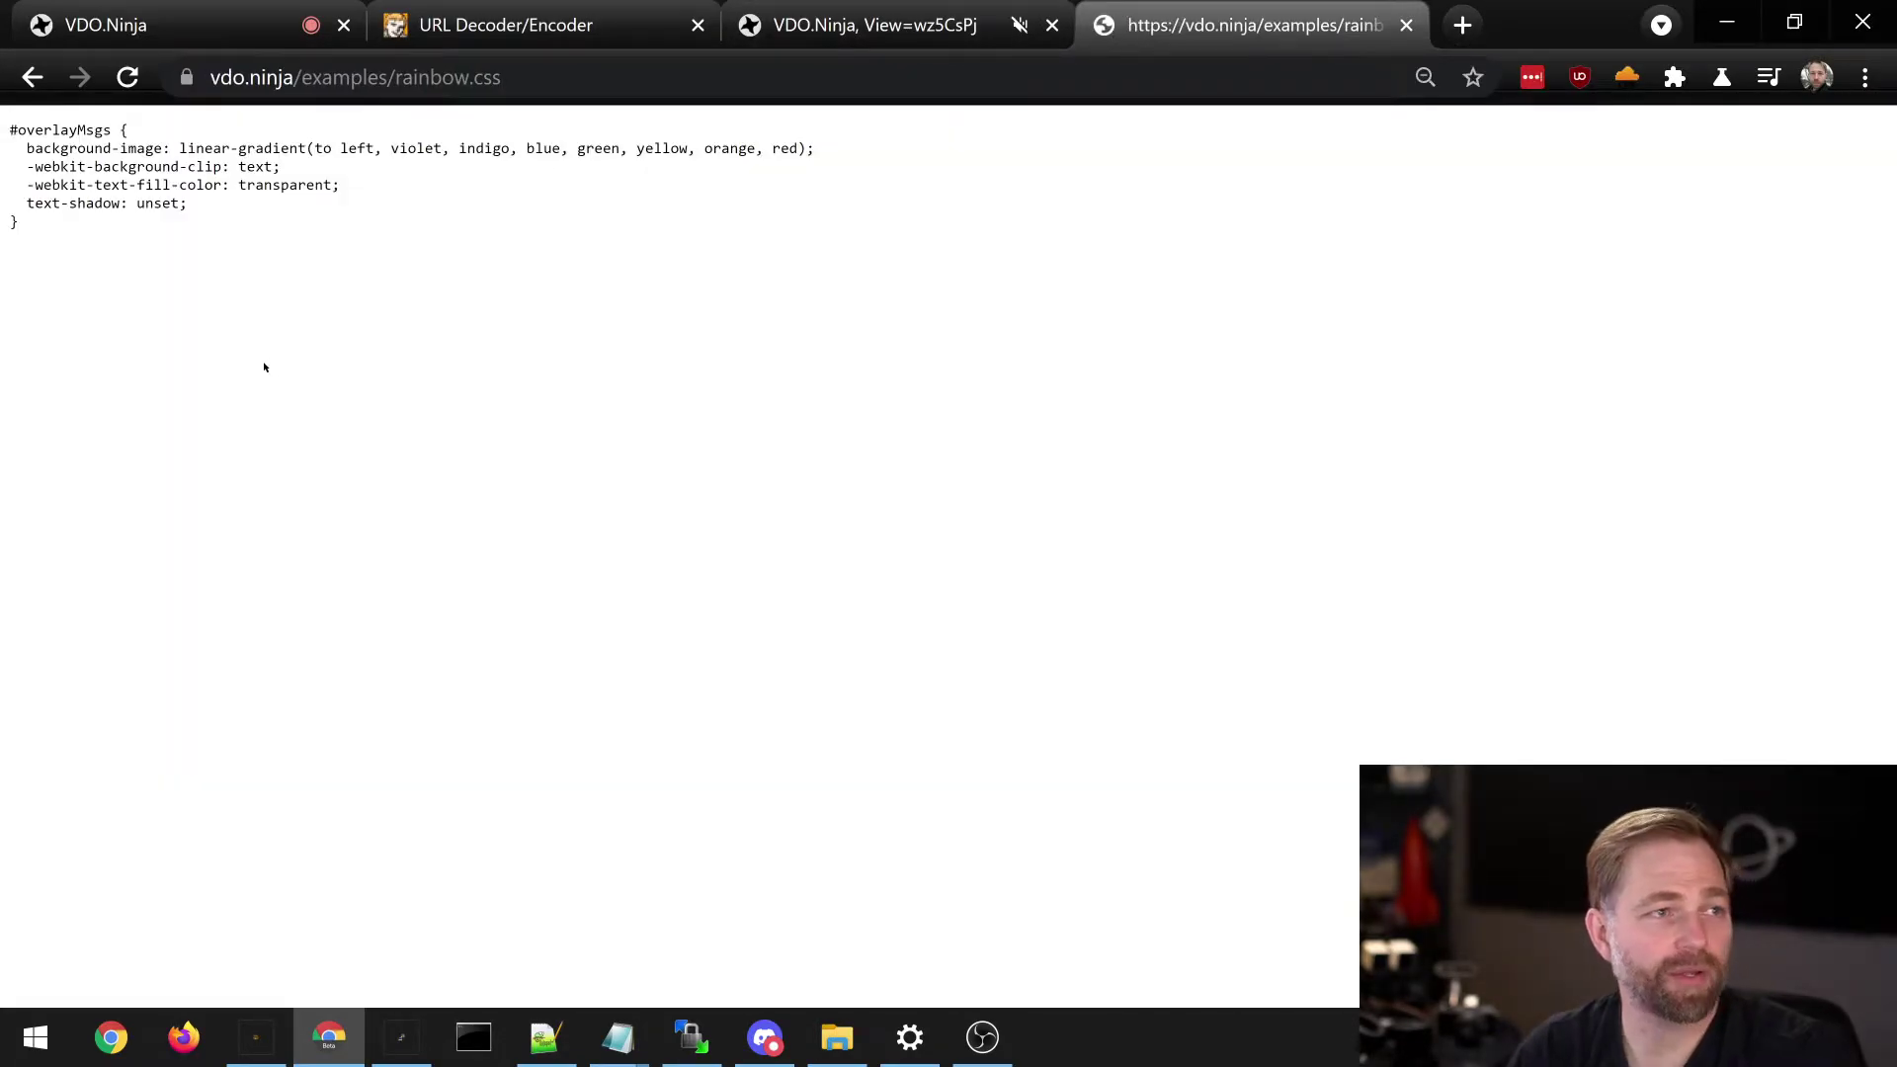
Step: Enlarge the rainbow.css text and examine the #overlayMsgs selector and its style rules
key(ctrl+equal)
key(ctrl+equal)
key(ctrl+equal)
key(ctrl+equal)
key(ctrl+equal)
key(ctrl+equal)
key(ctrl+equal)
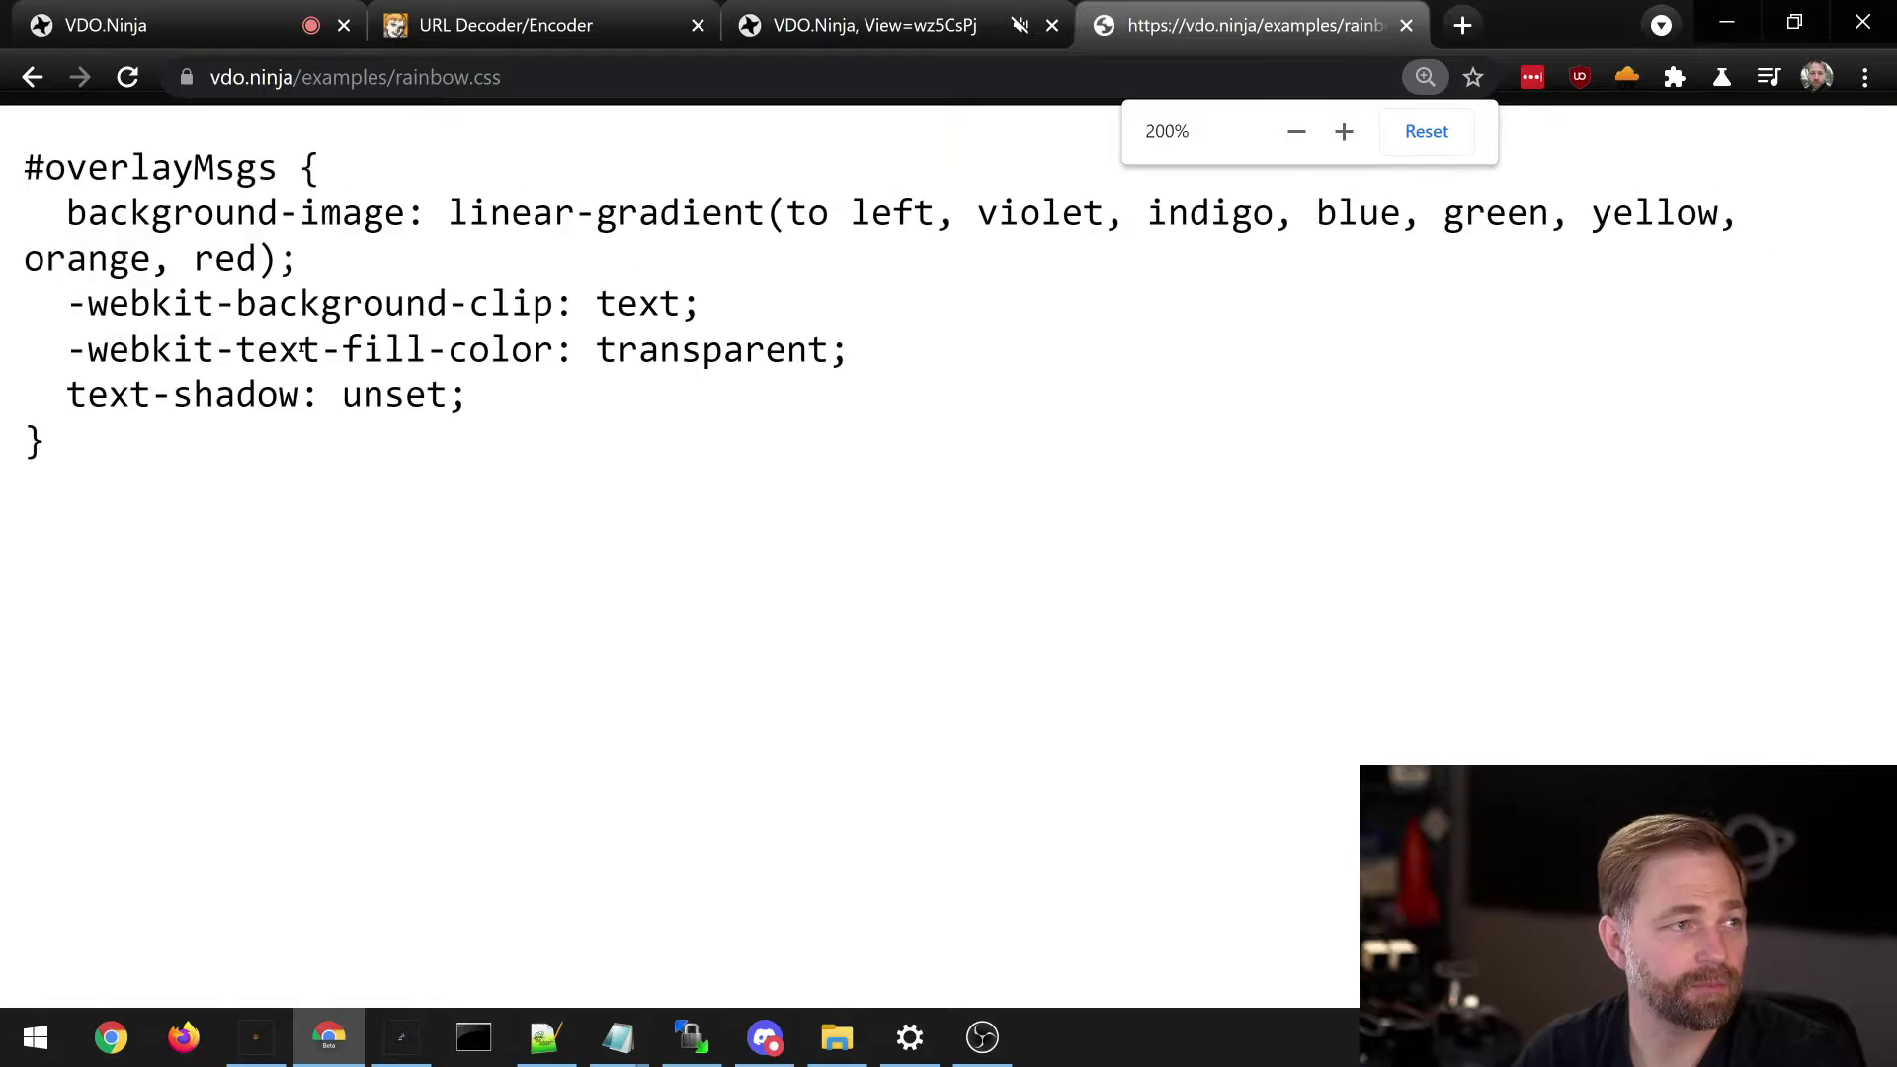
drag(389, 198, 13, 194)
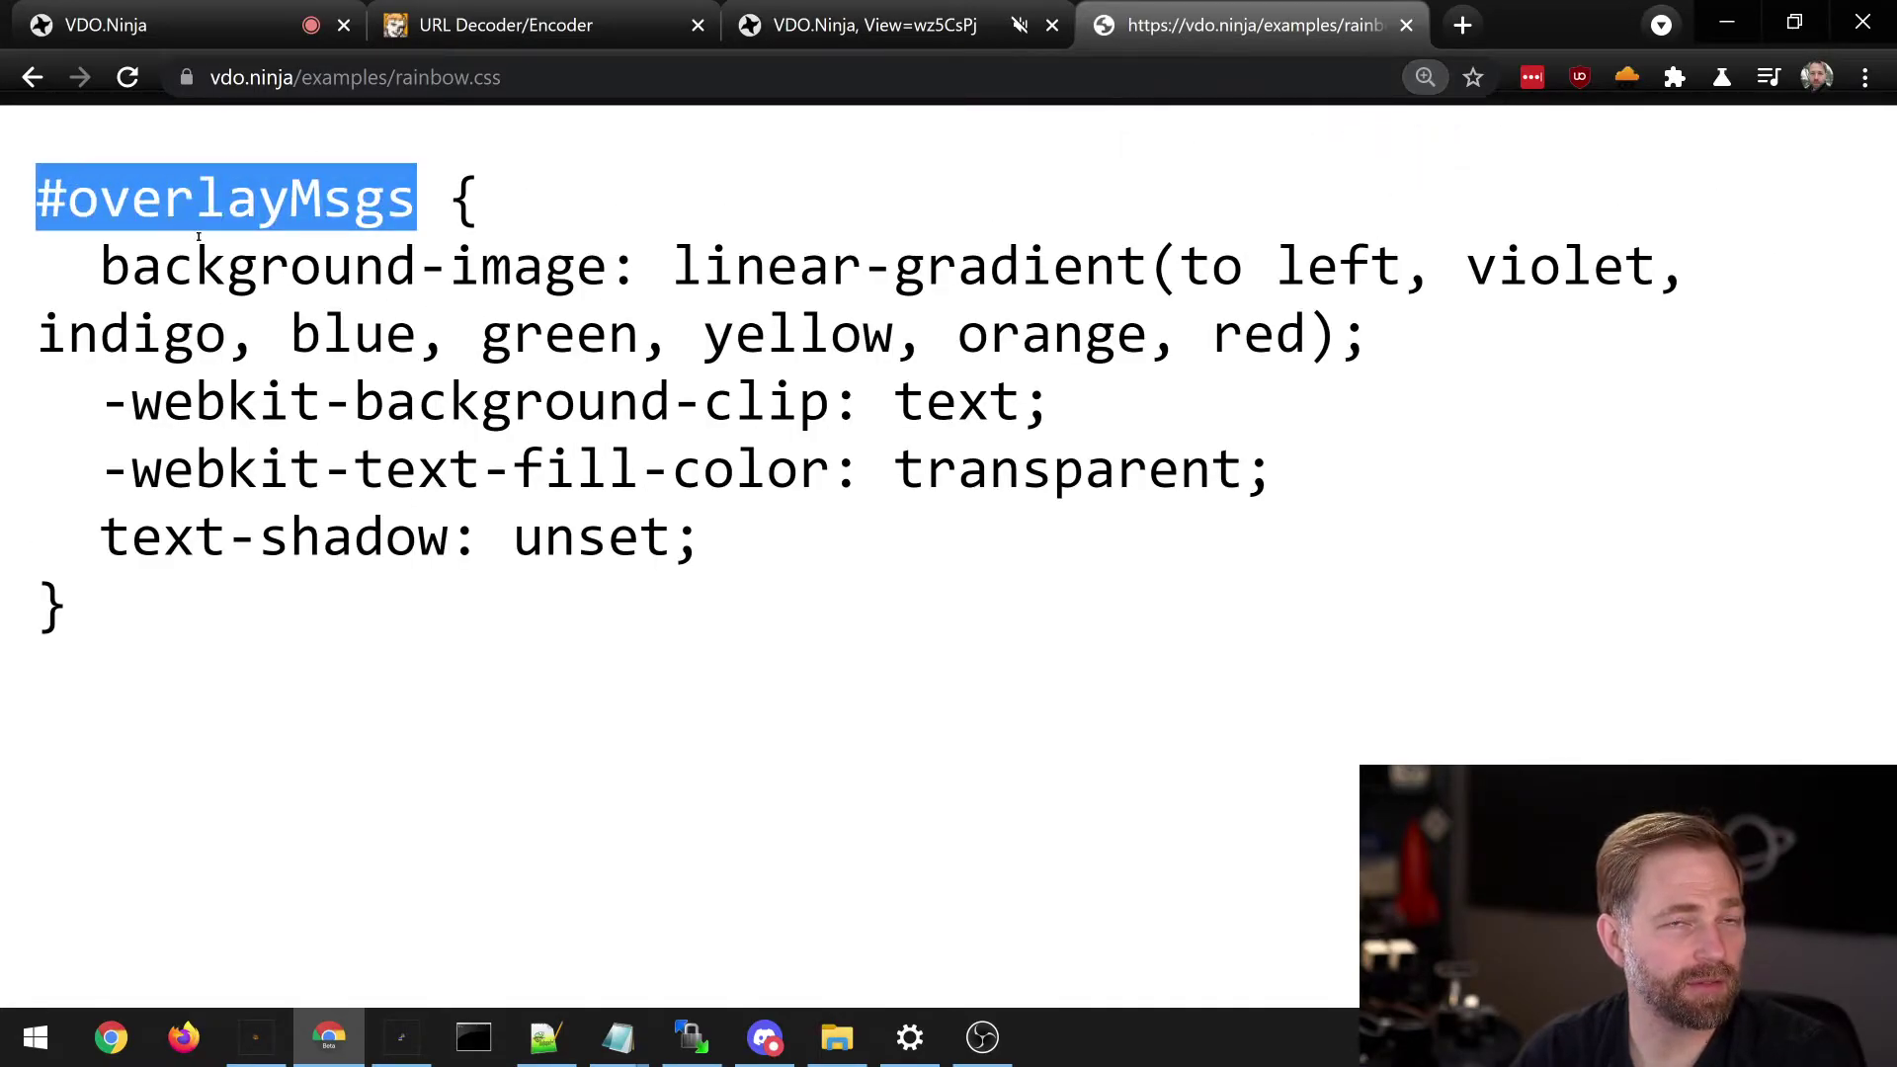
key(ctrl+minus)
key(ctrl+minus)
double_click(188, 187)
click(150, 170)
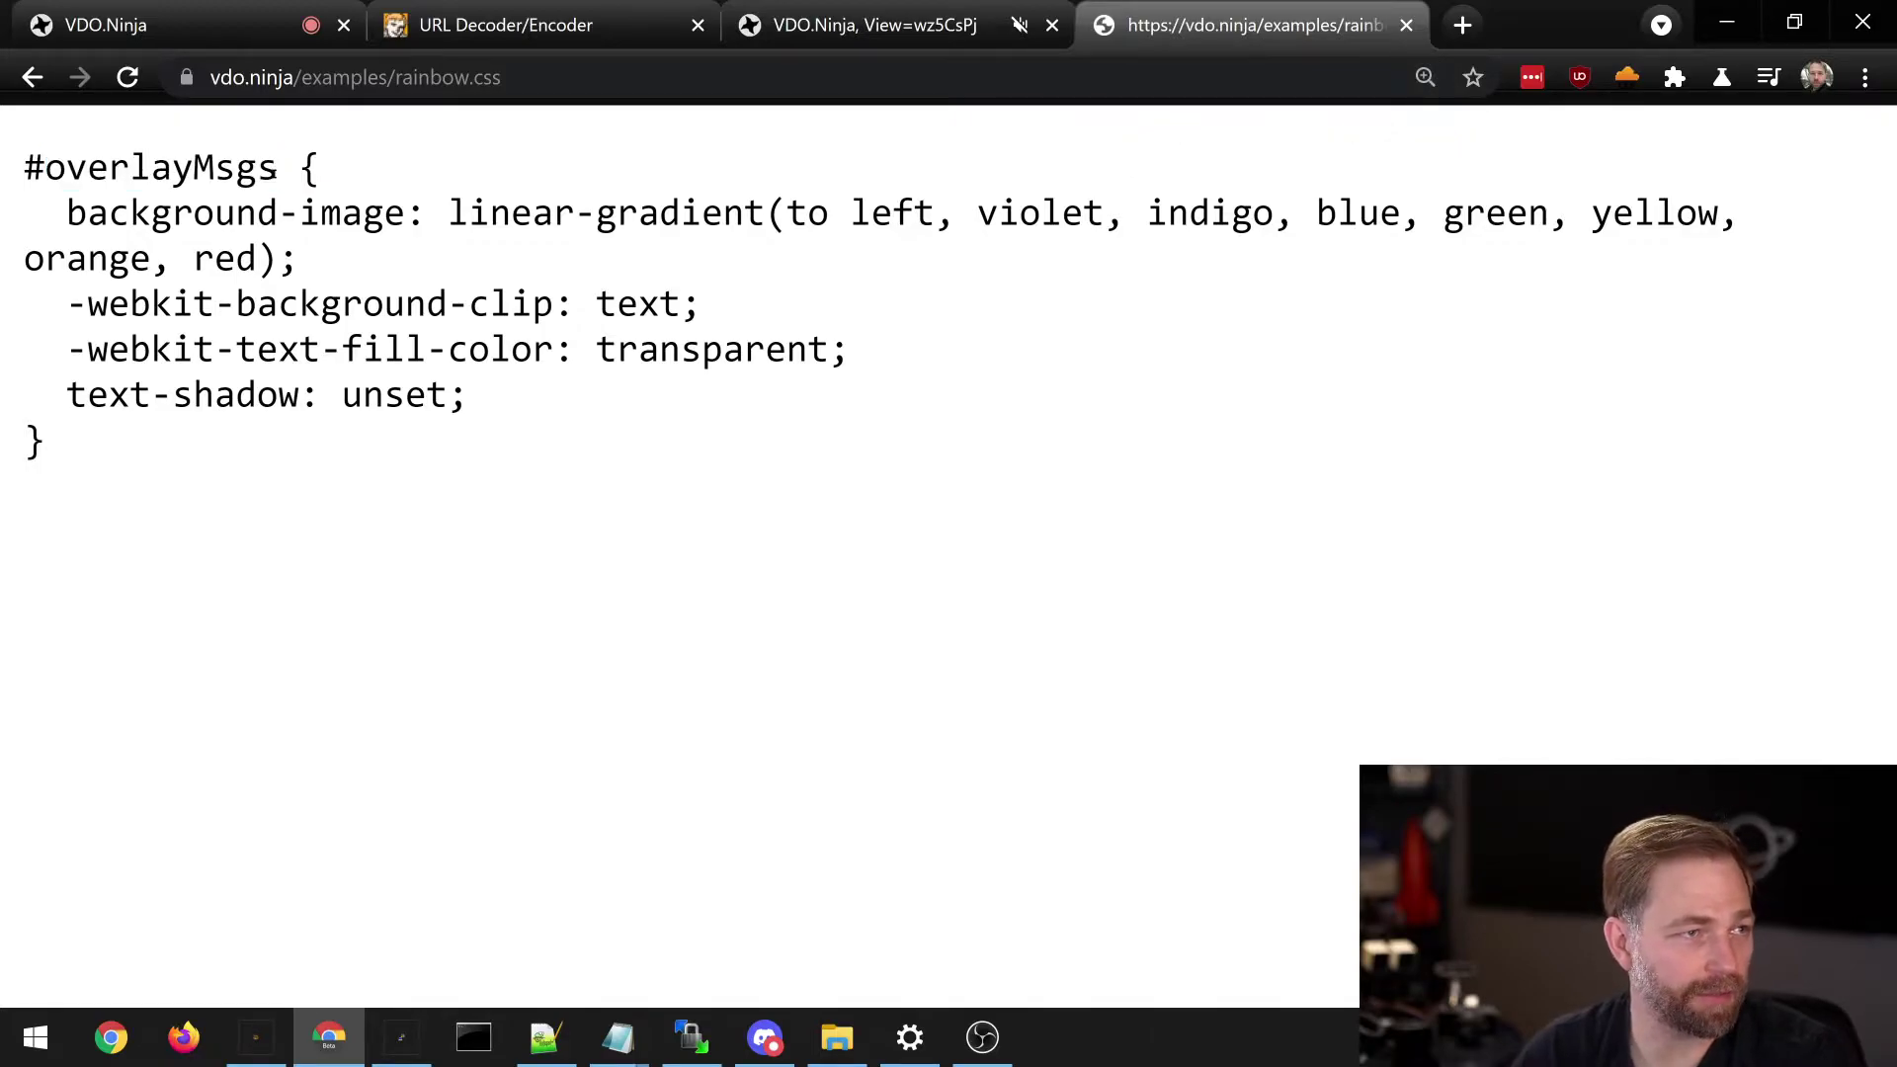
drag(276, 172, 71, 215)
click(170, 230)
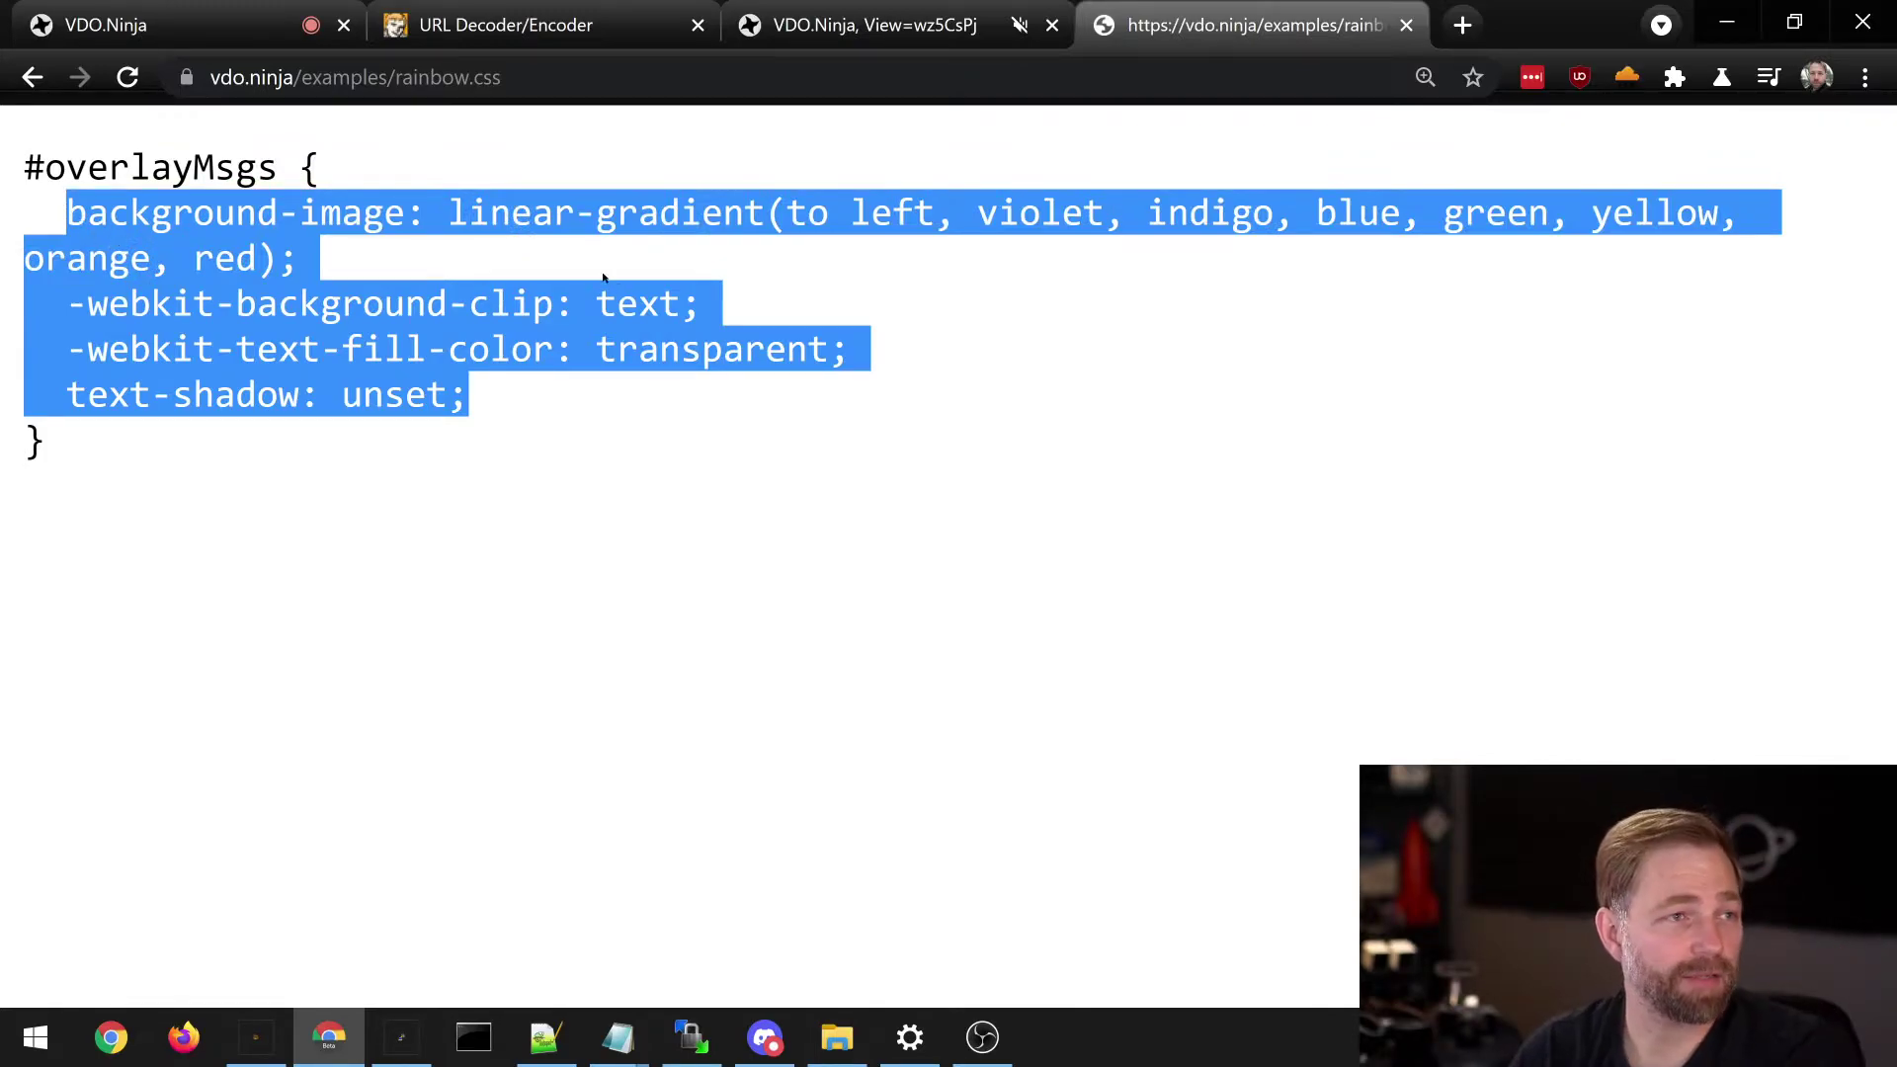
click(605, 277)
Step: URL-encode the rainbow.css address in the URL Decoder/Encoder and copy the encoded text
key(ctrl+l)
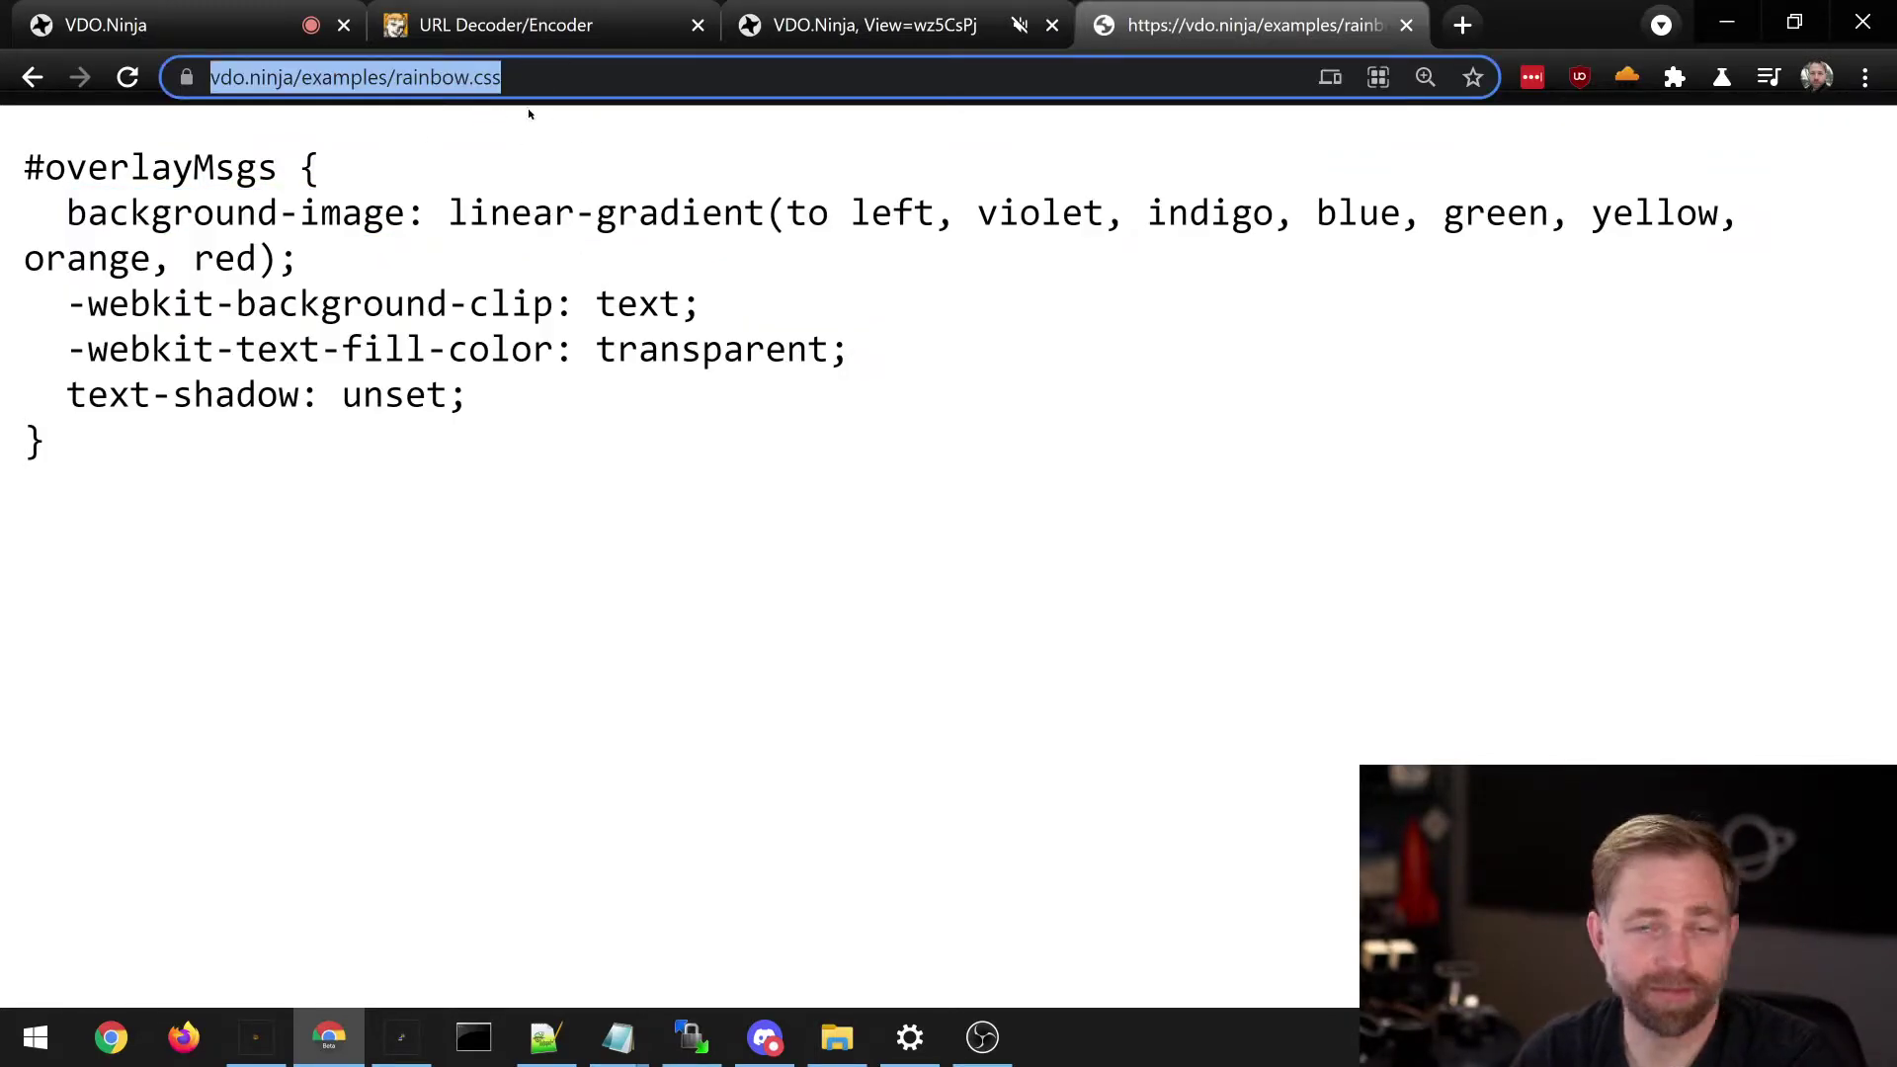
click(504, 24)
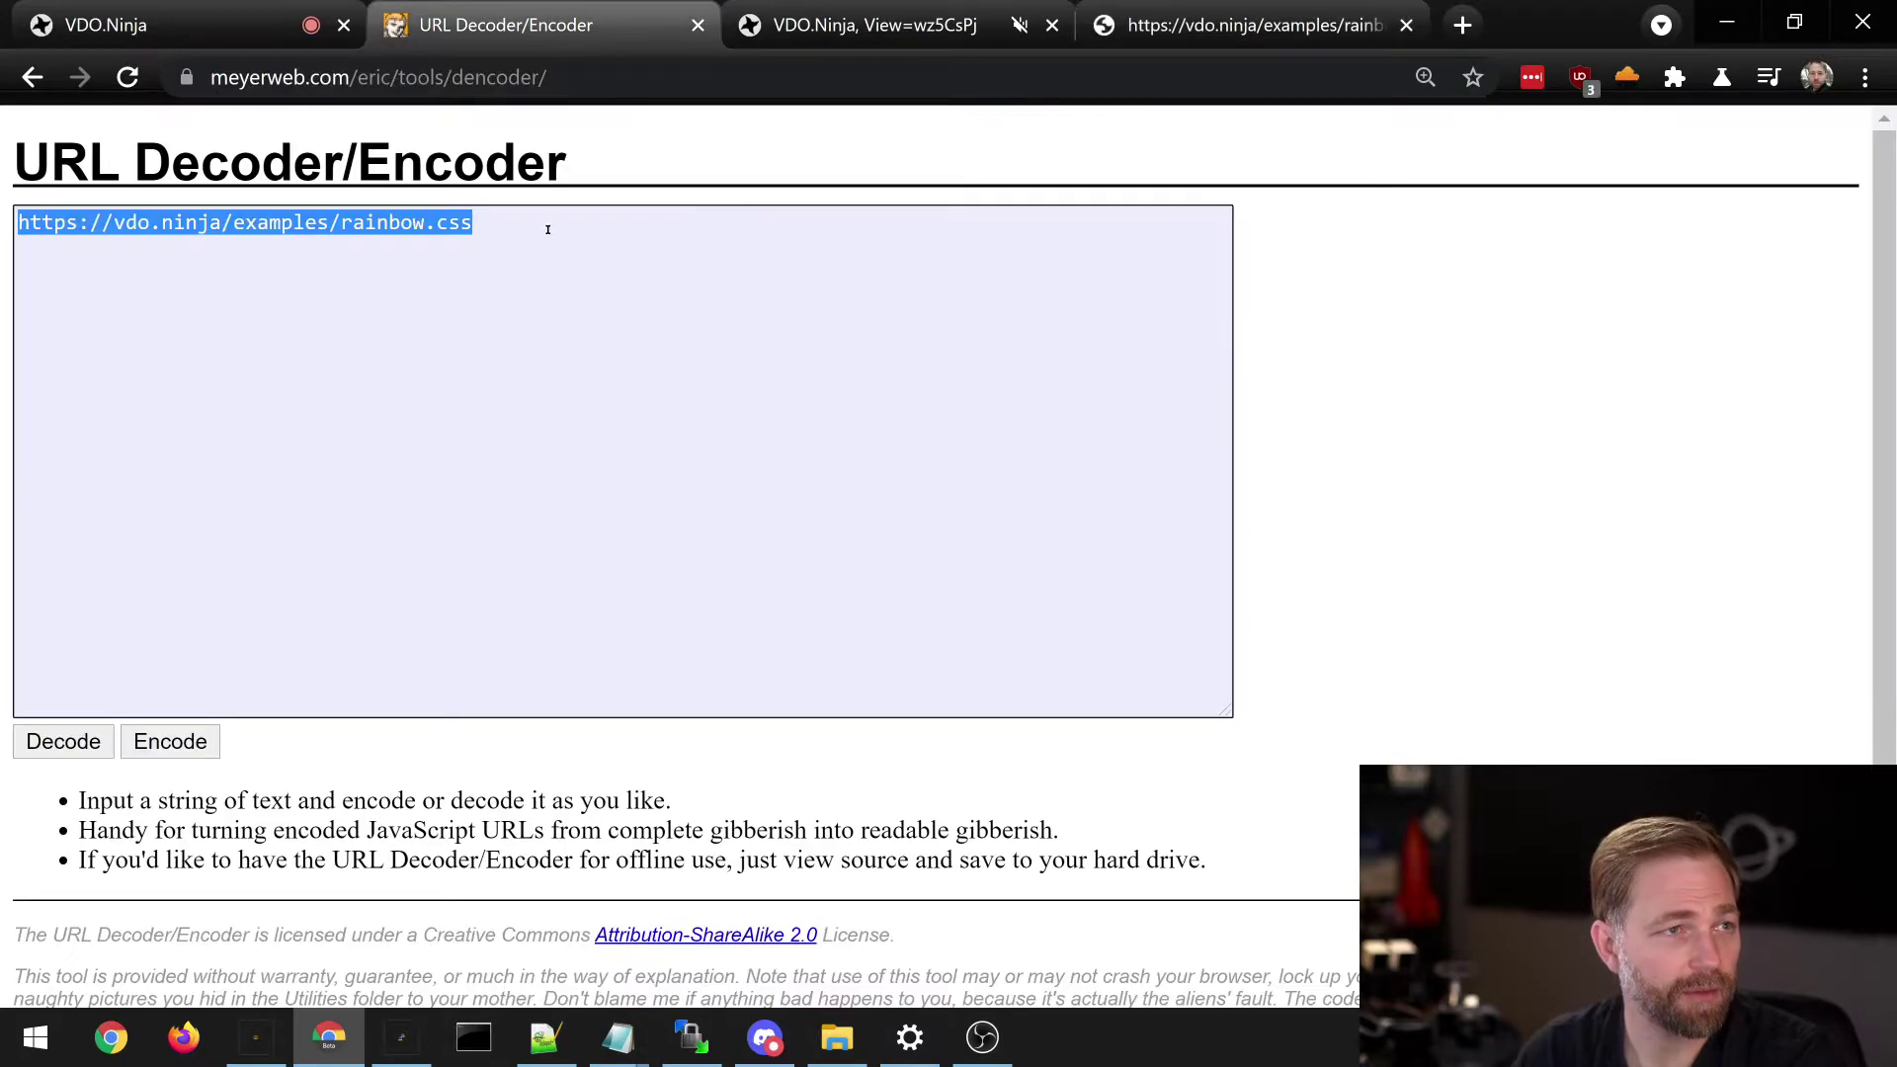
click(524, 232)
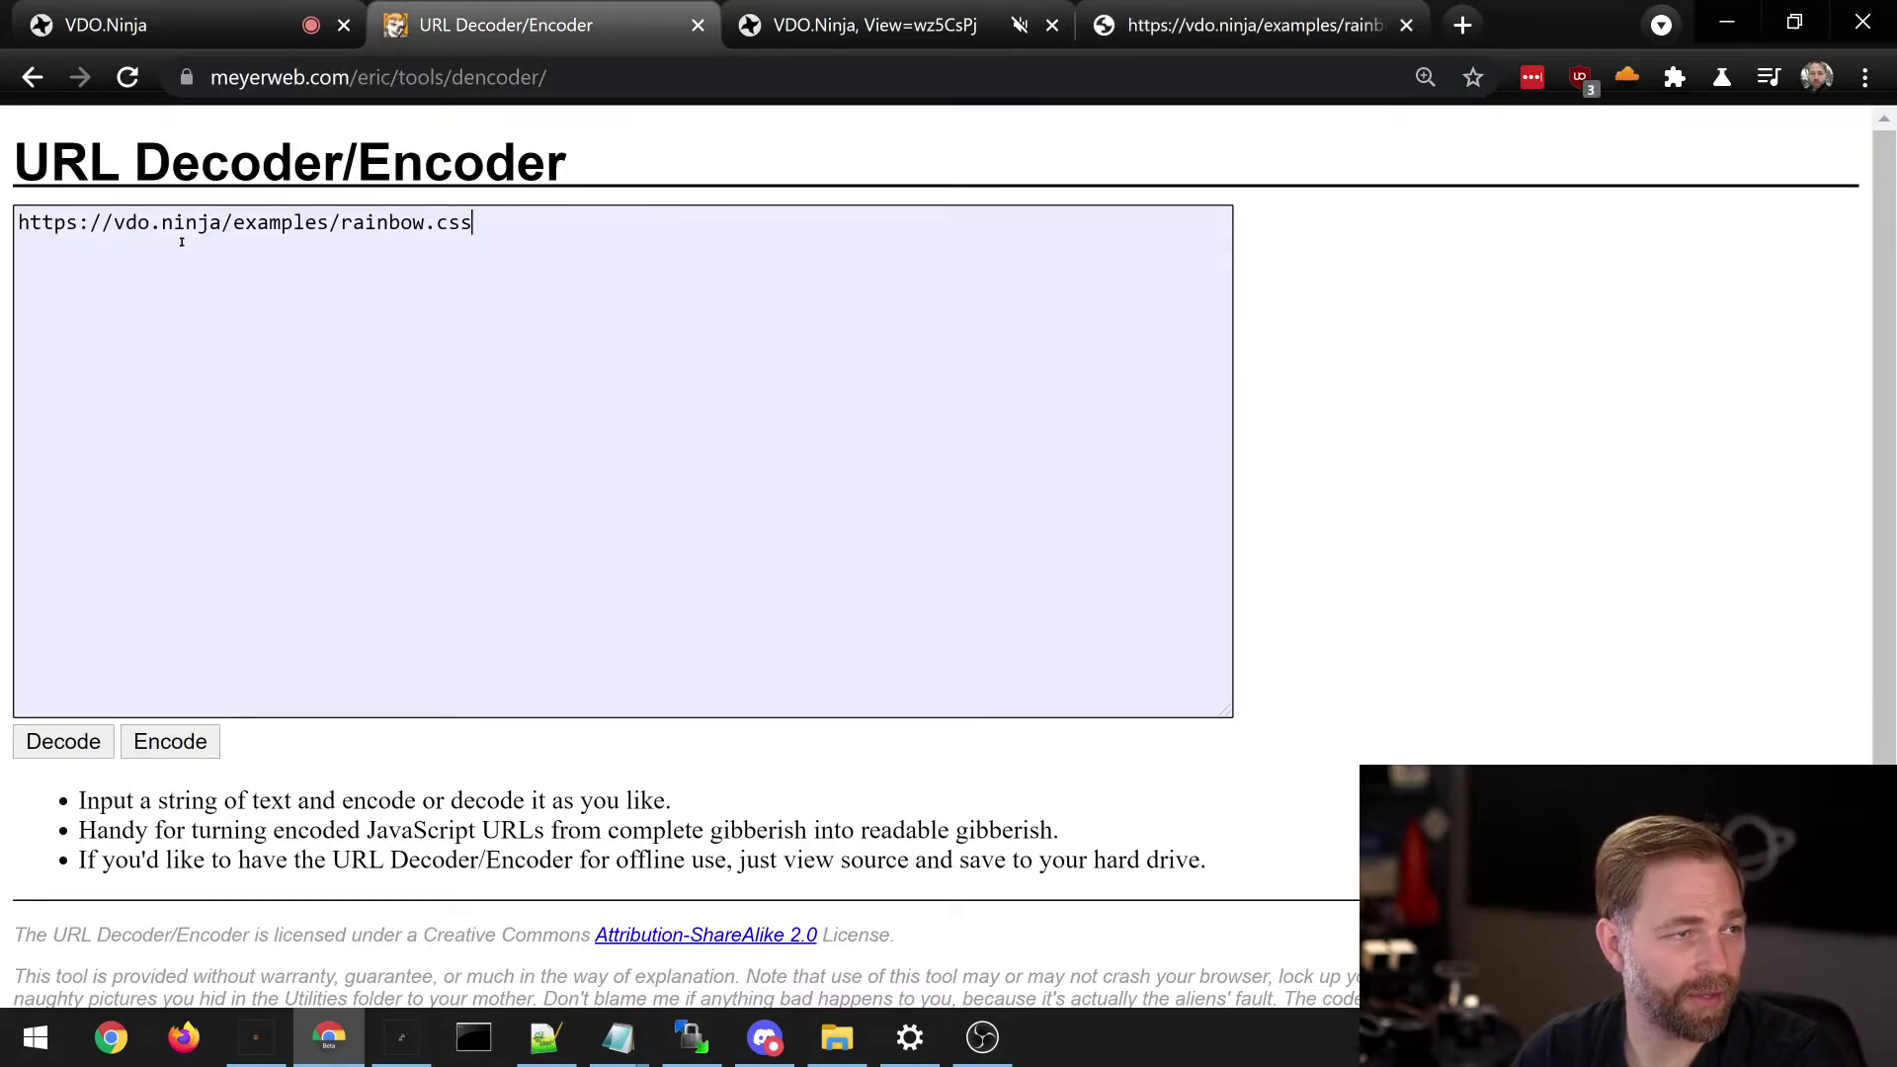
click(170, 741)
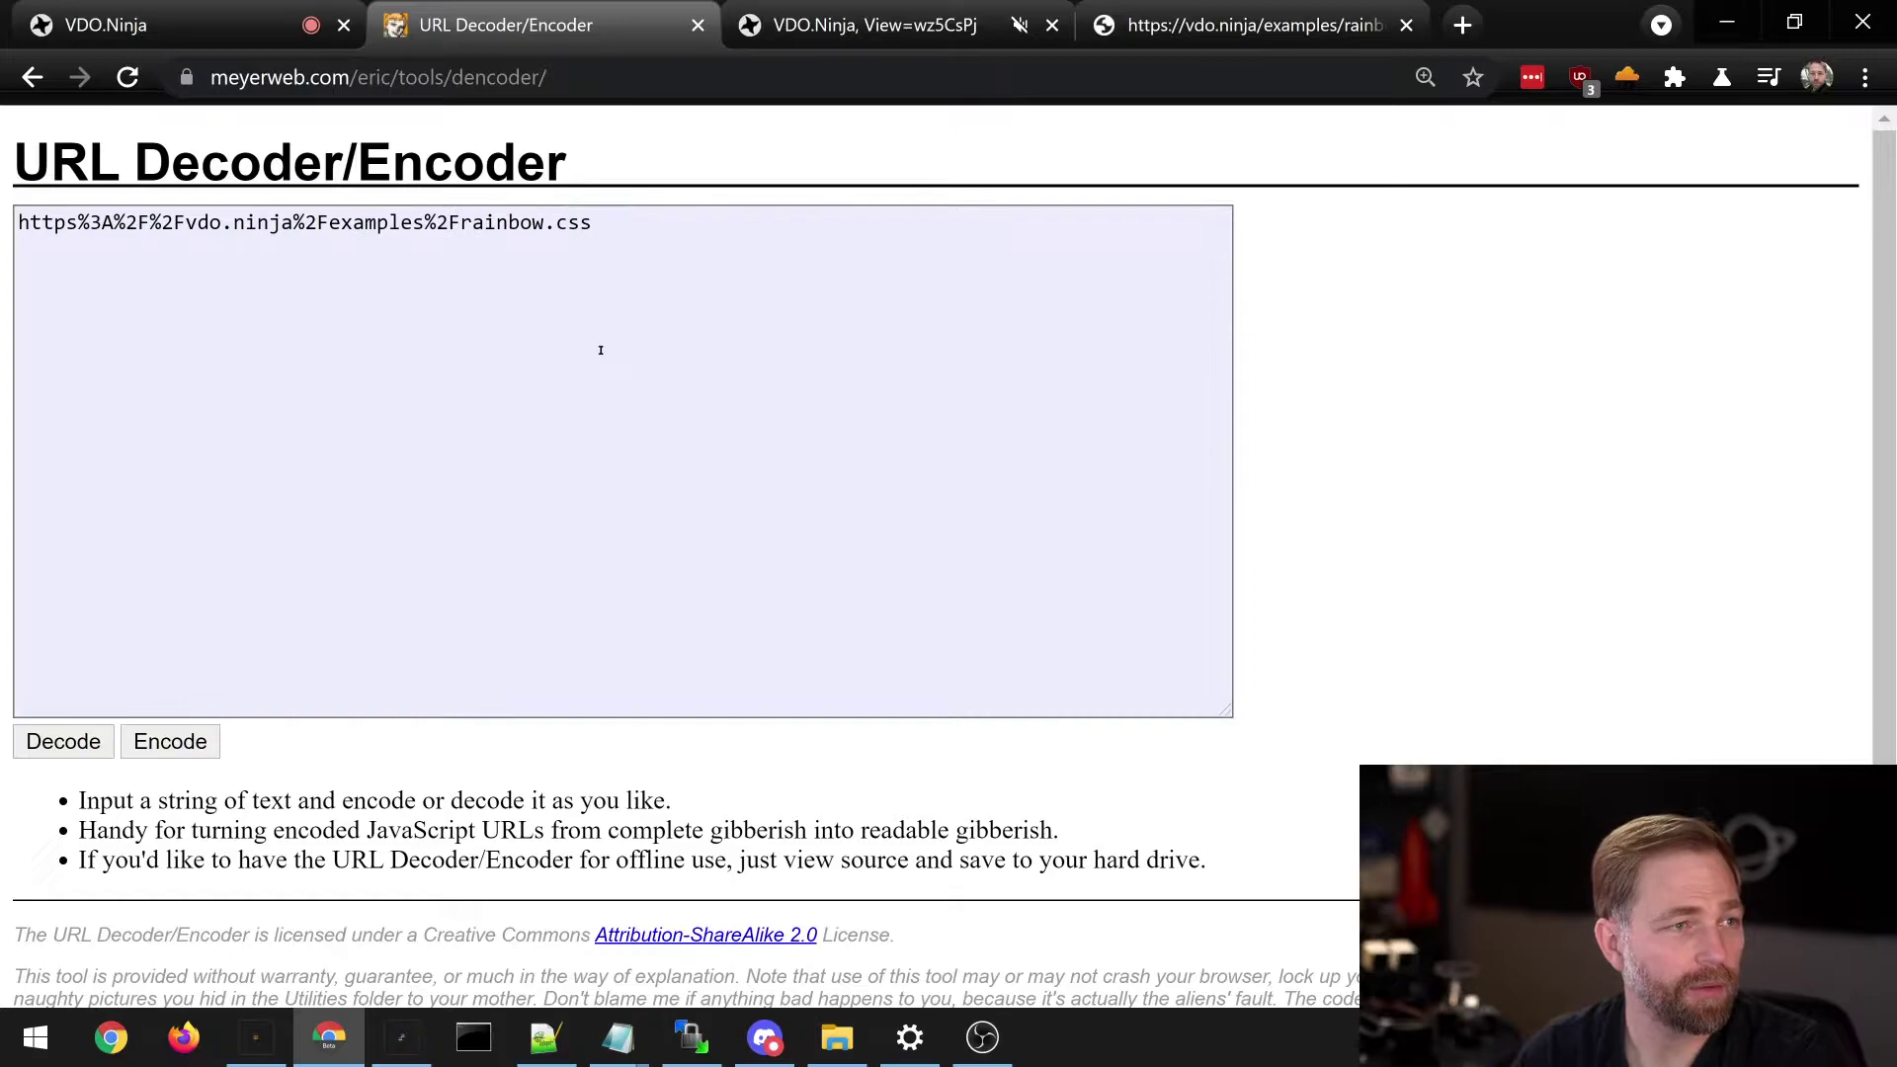
drag(591, 224, 165, 255)
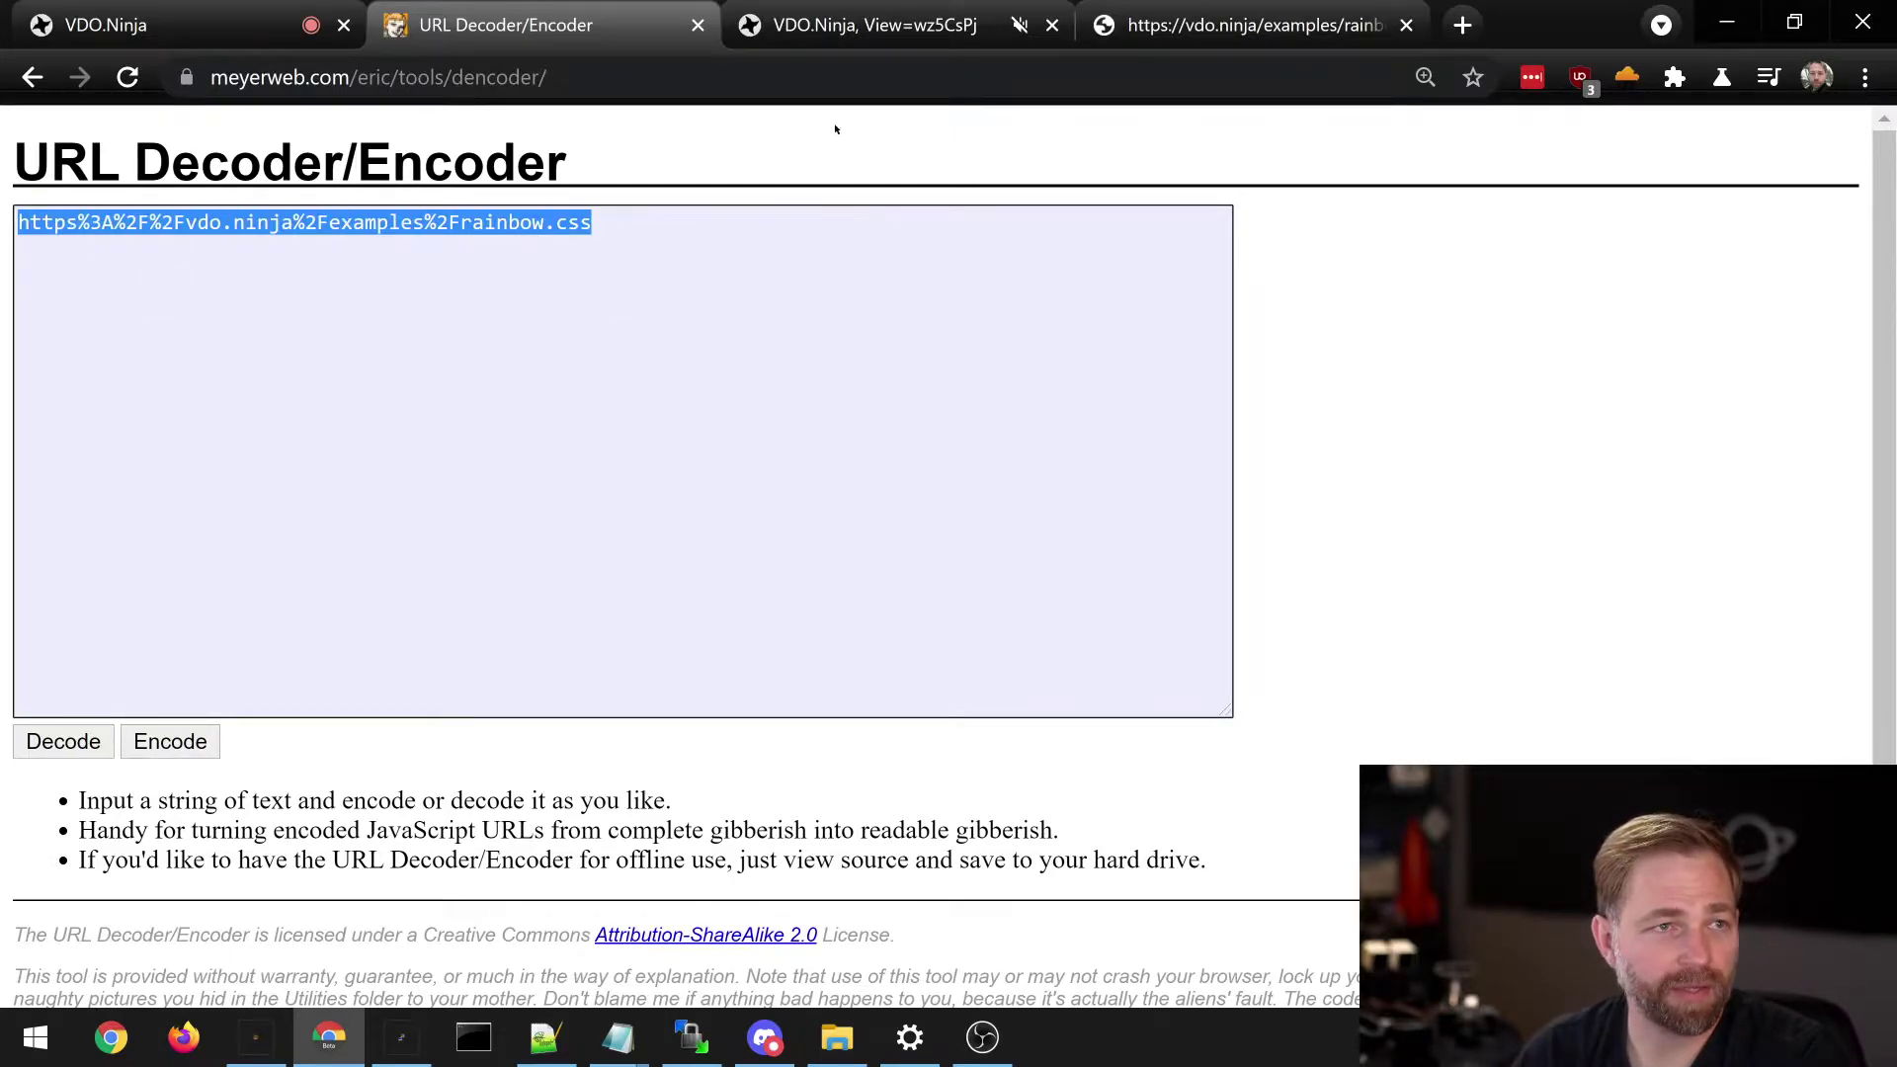
Step: Replace the view link's fontsize parameter with css= followed by the encoded rainbow.css address, and load the page
click(869, 25)
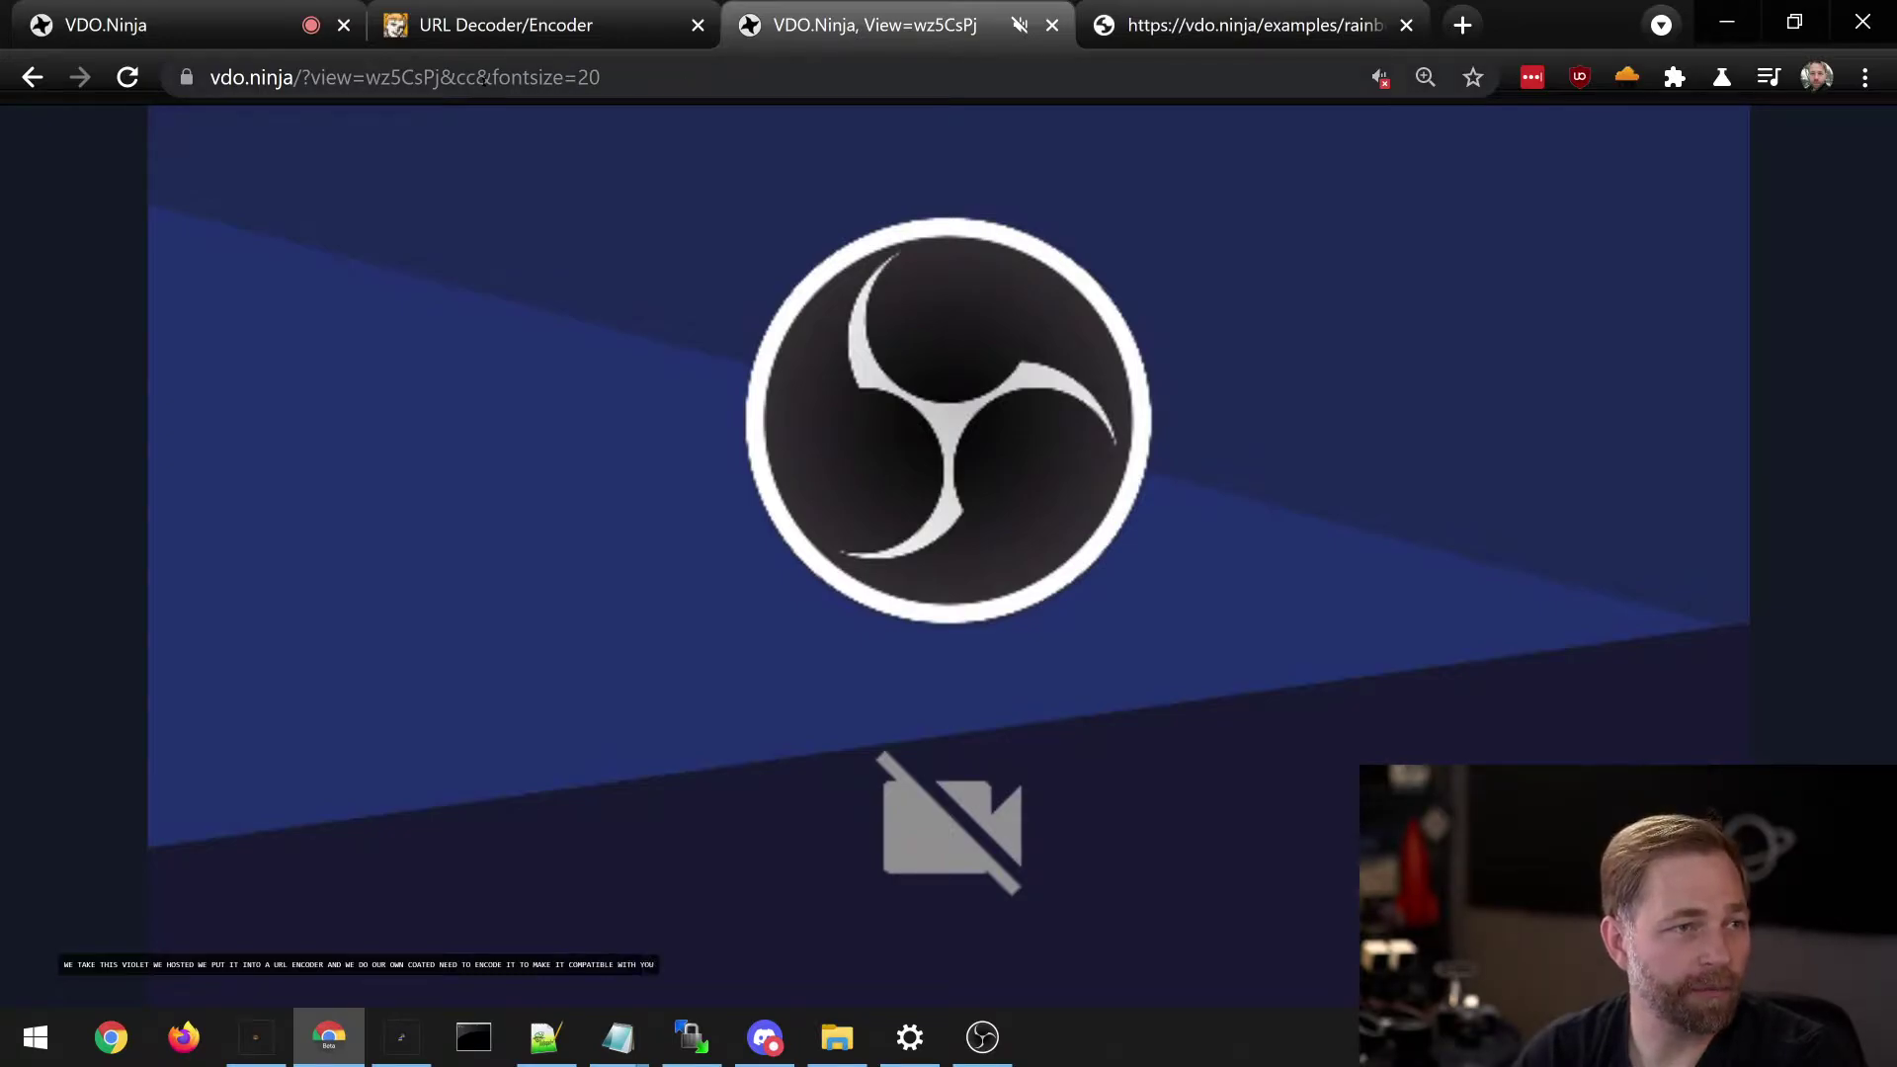
drag(494, 77, 602, 77)
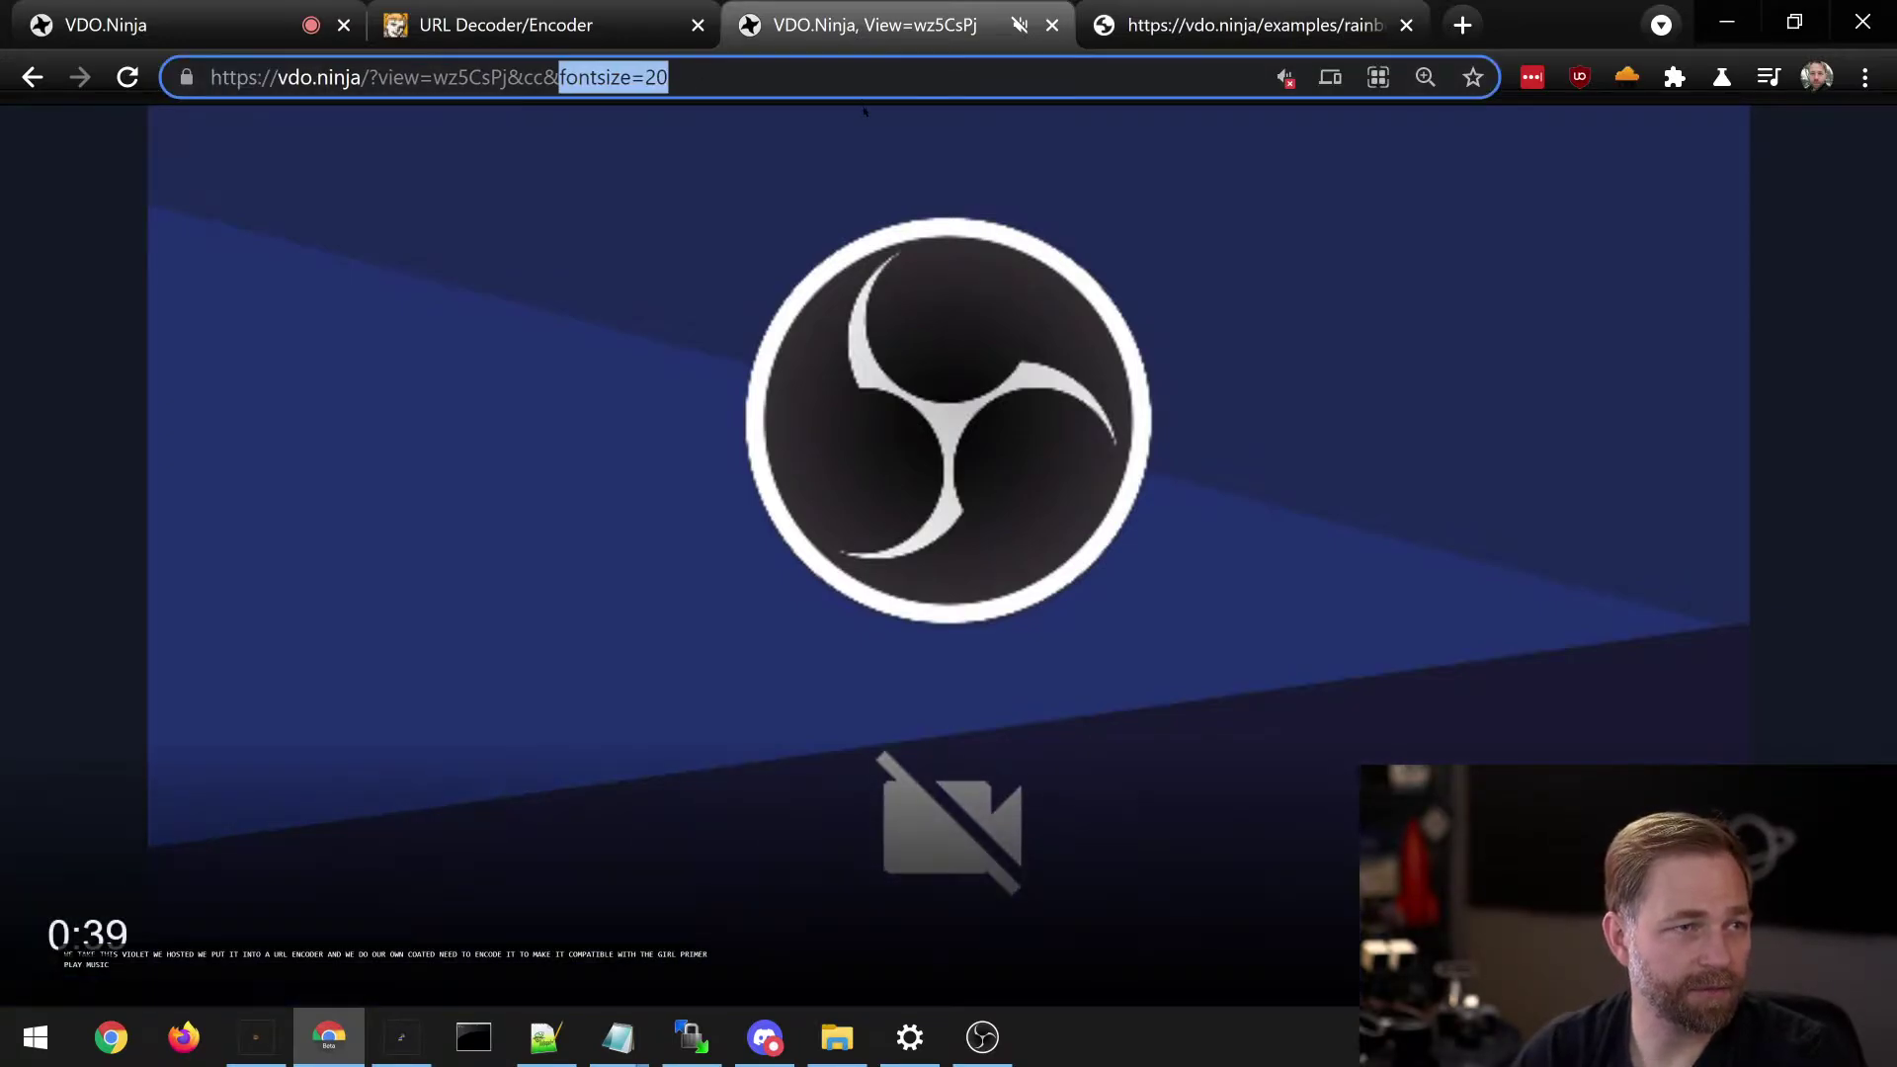
key(BackSpace)
text(css=)
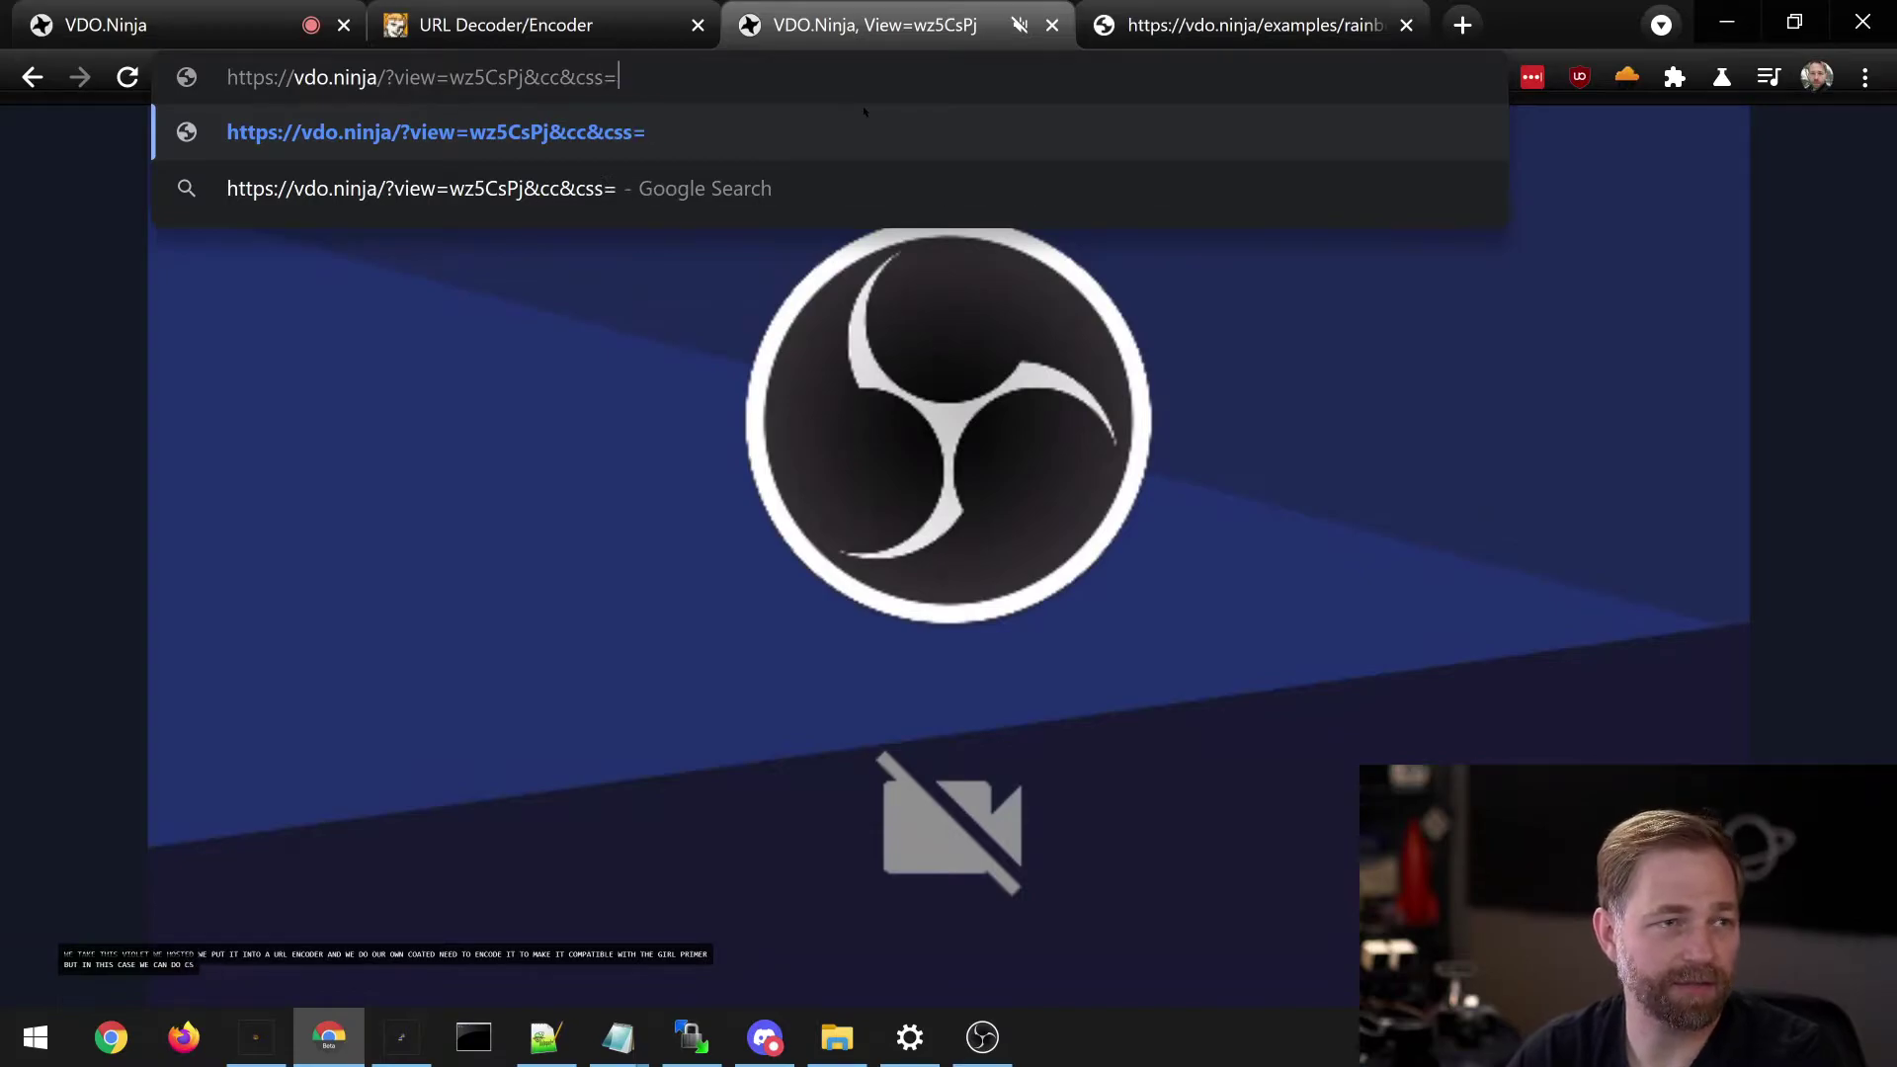
key(ctrl+v)
key(Return)
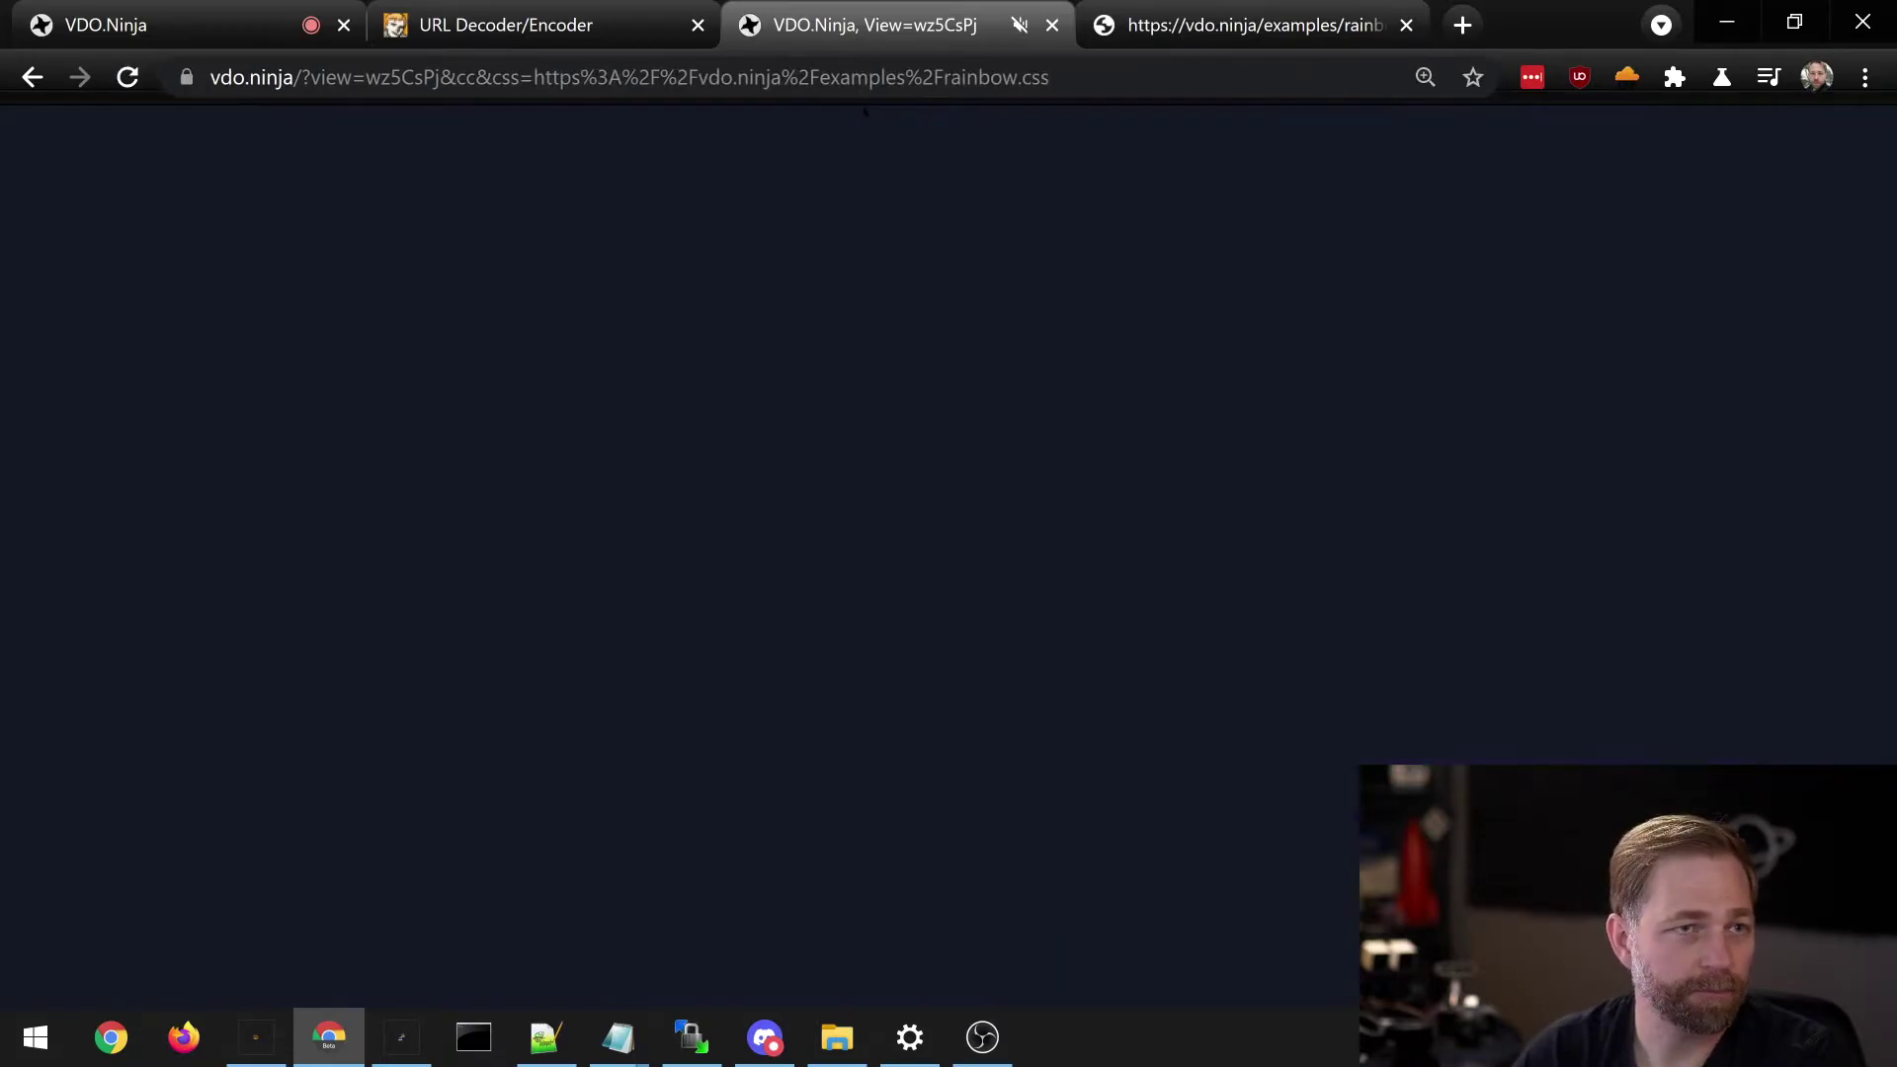
click(847, 353)
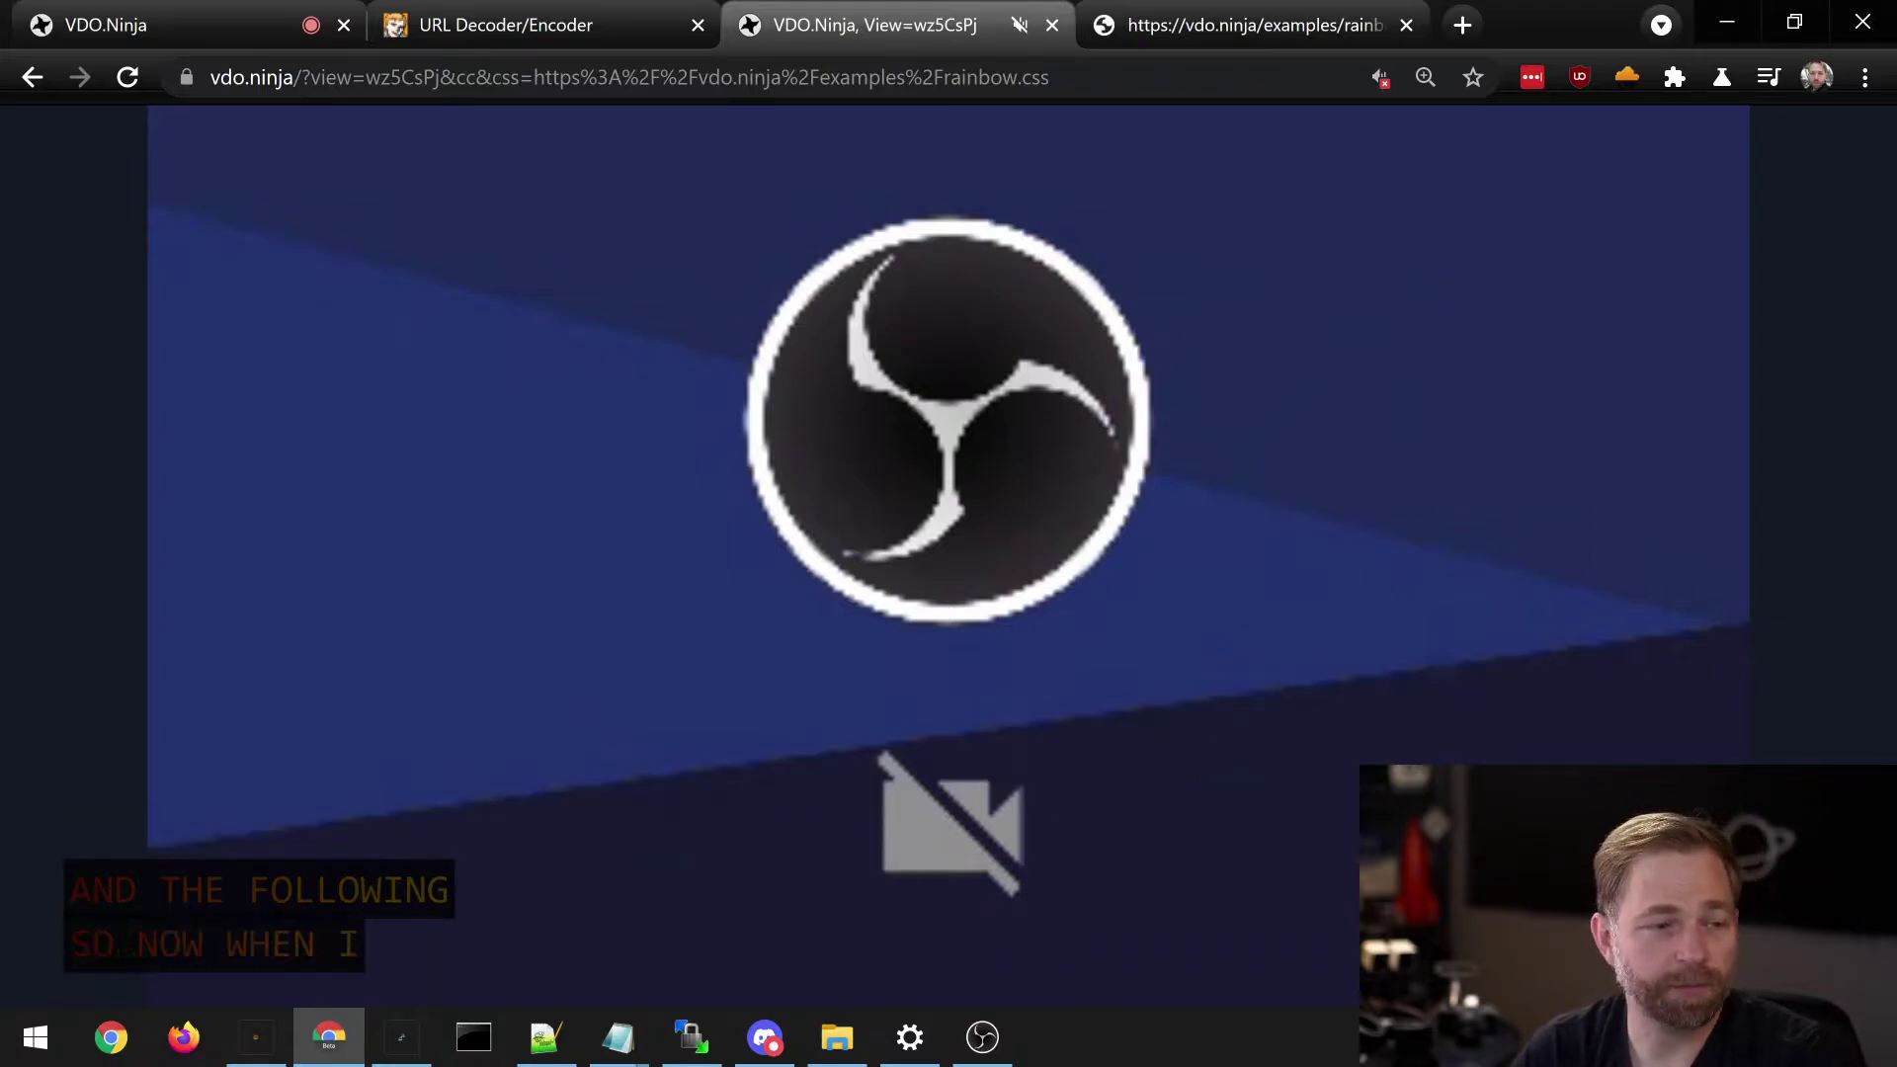
key(ctrl+plus)
key(ctrl+plus)
key(ctrl+plus)
key(ctrl+minus)
key(ctrl+minus)
key(ctrl+minus)
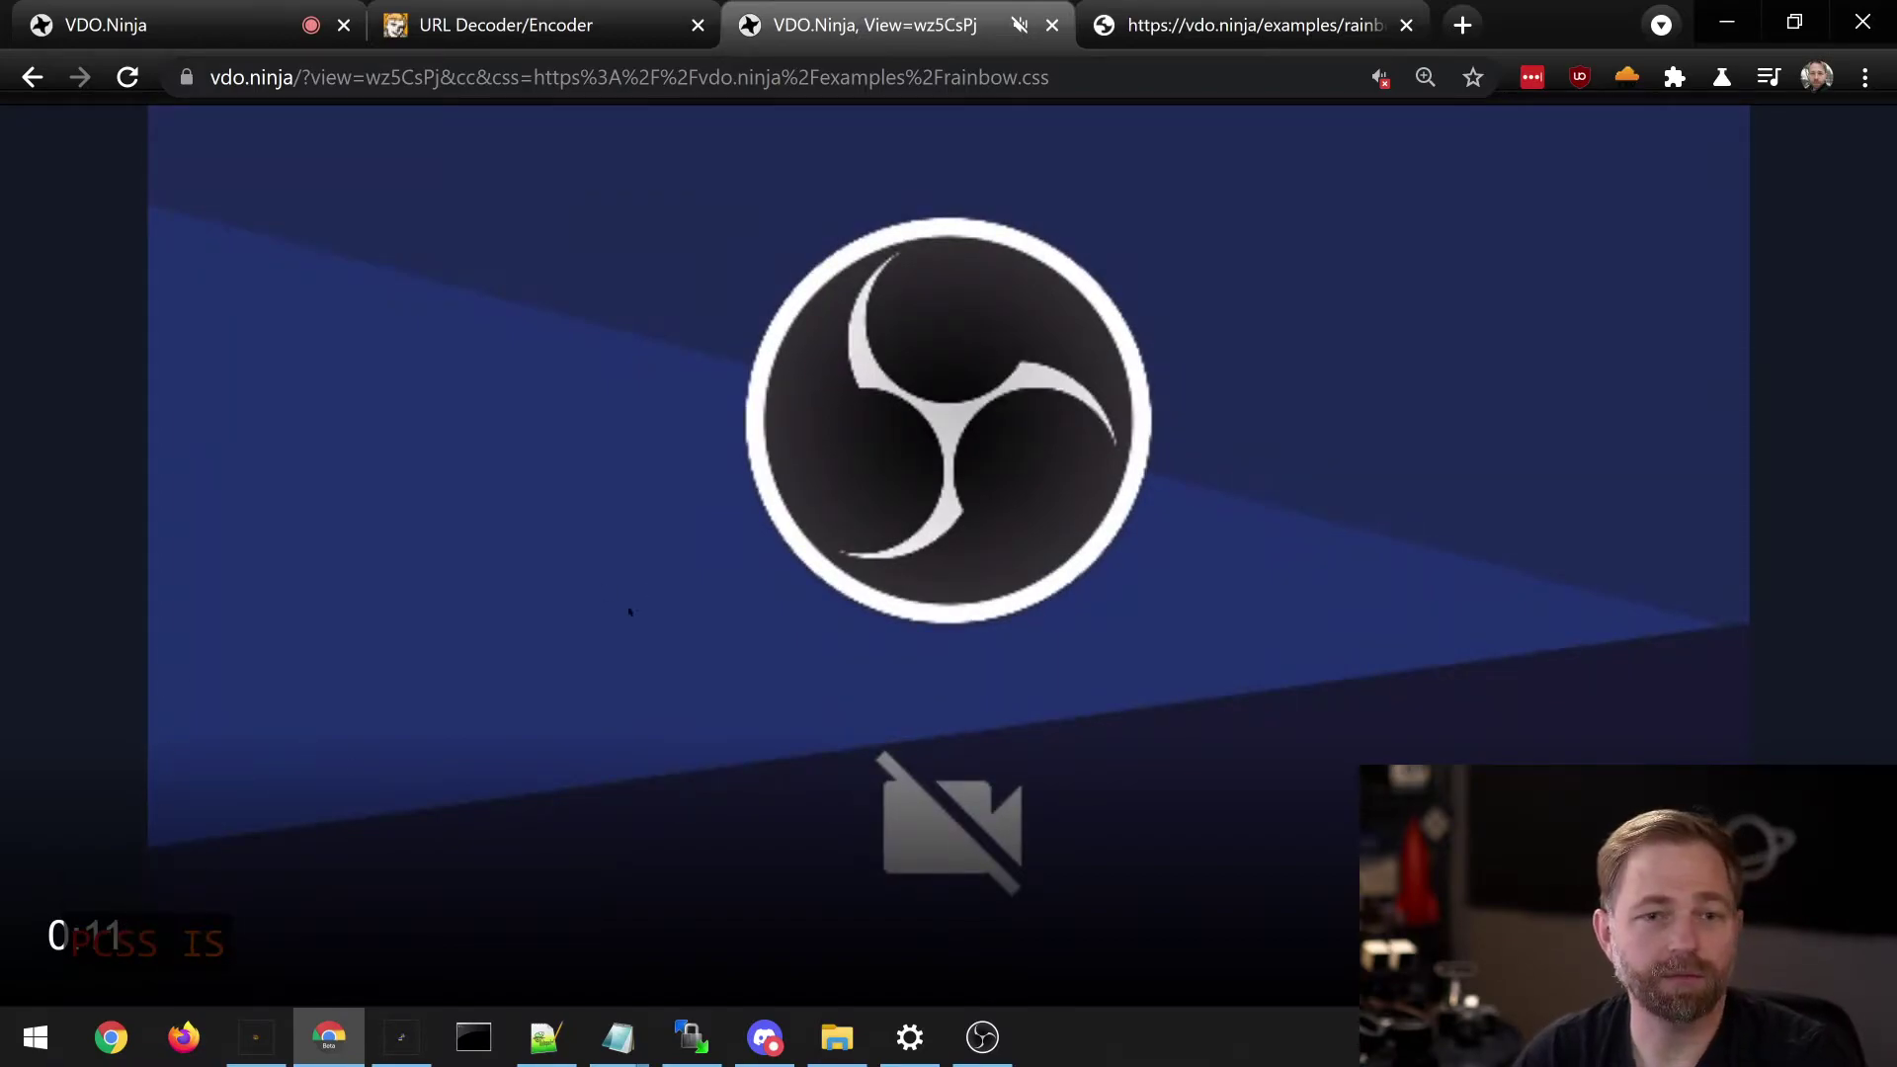
Step: Append &fontsize=200 after the rainbow.css parameter in the view link and reload the page
click(1205, 79)
click(1206, 79)
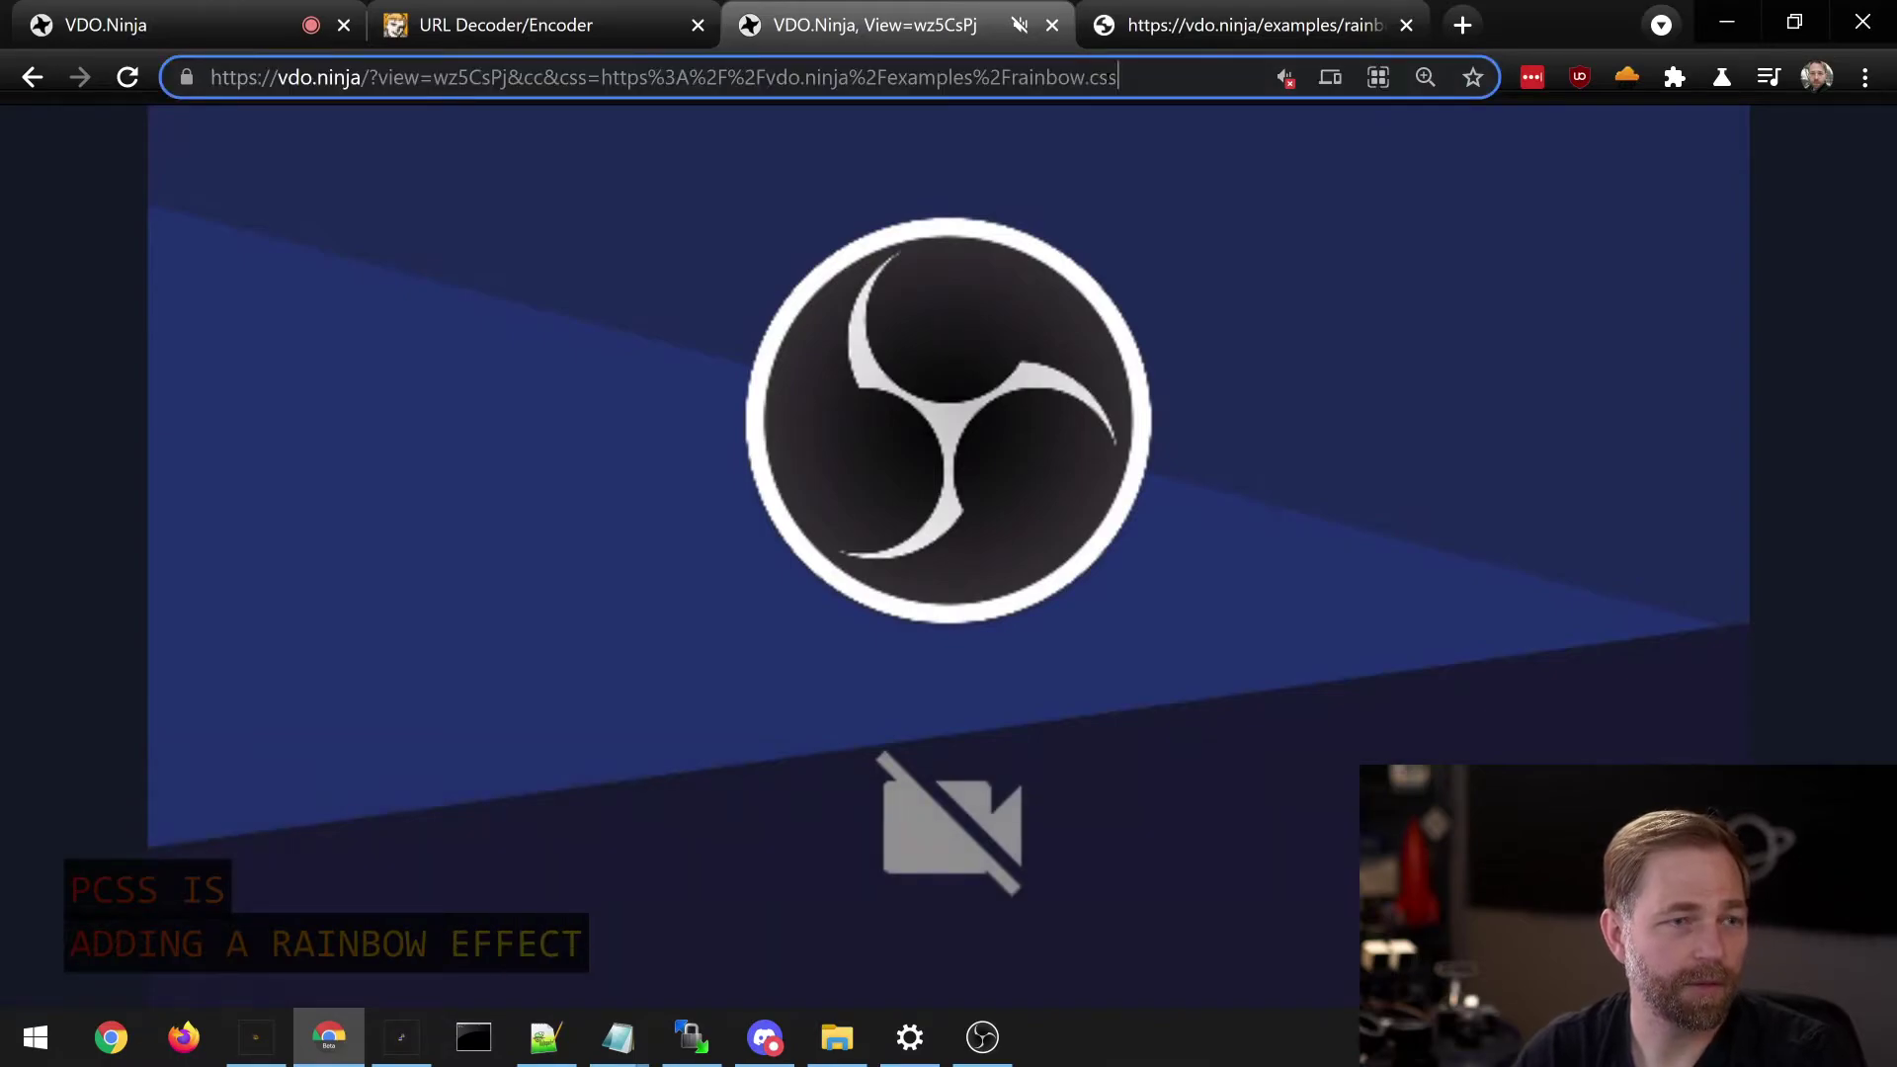
text(&fontsi)
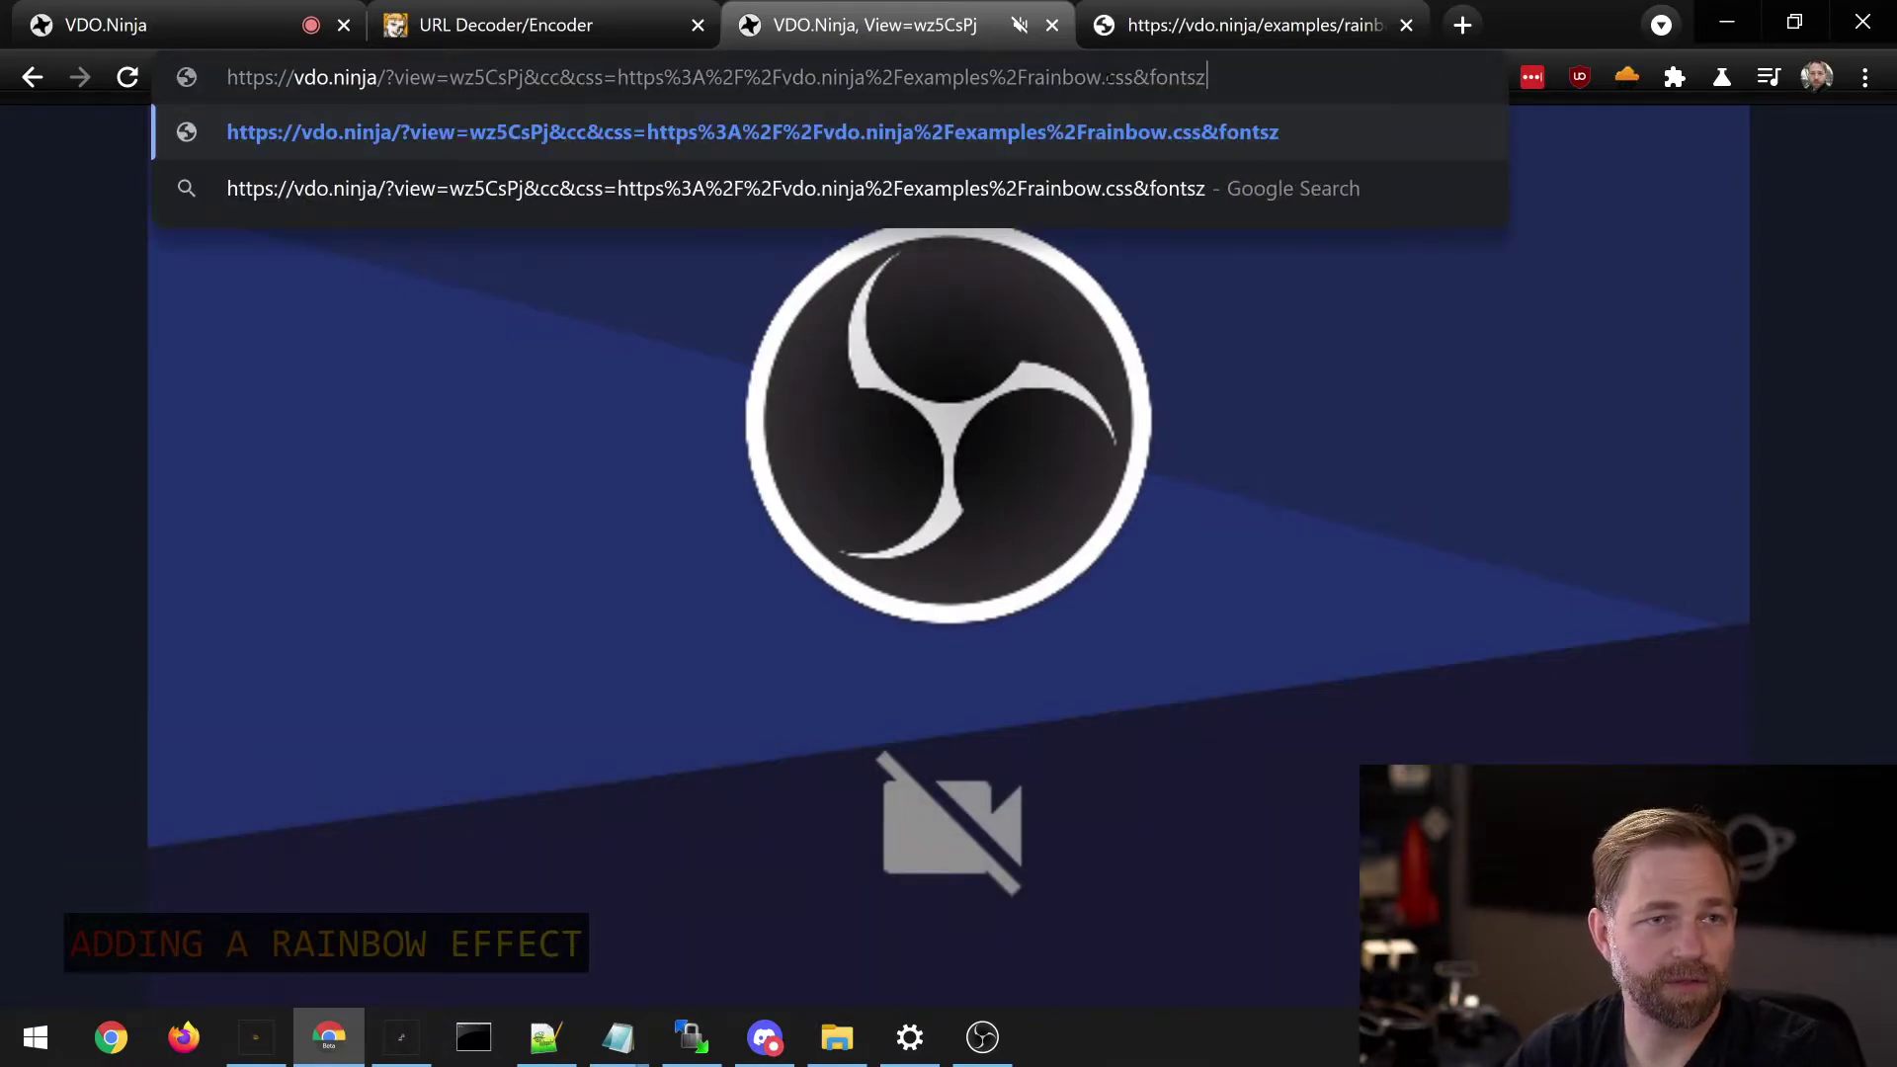
text(ze=200)
key(Return)
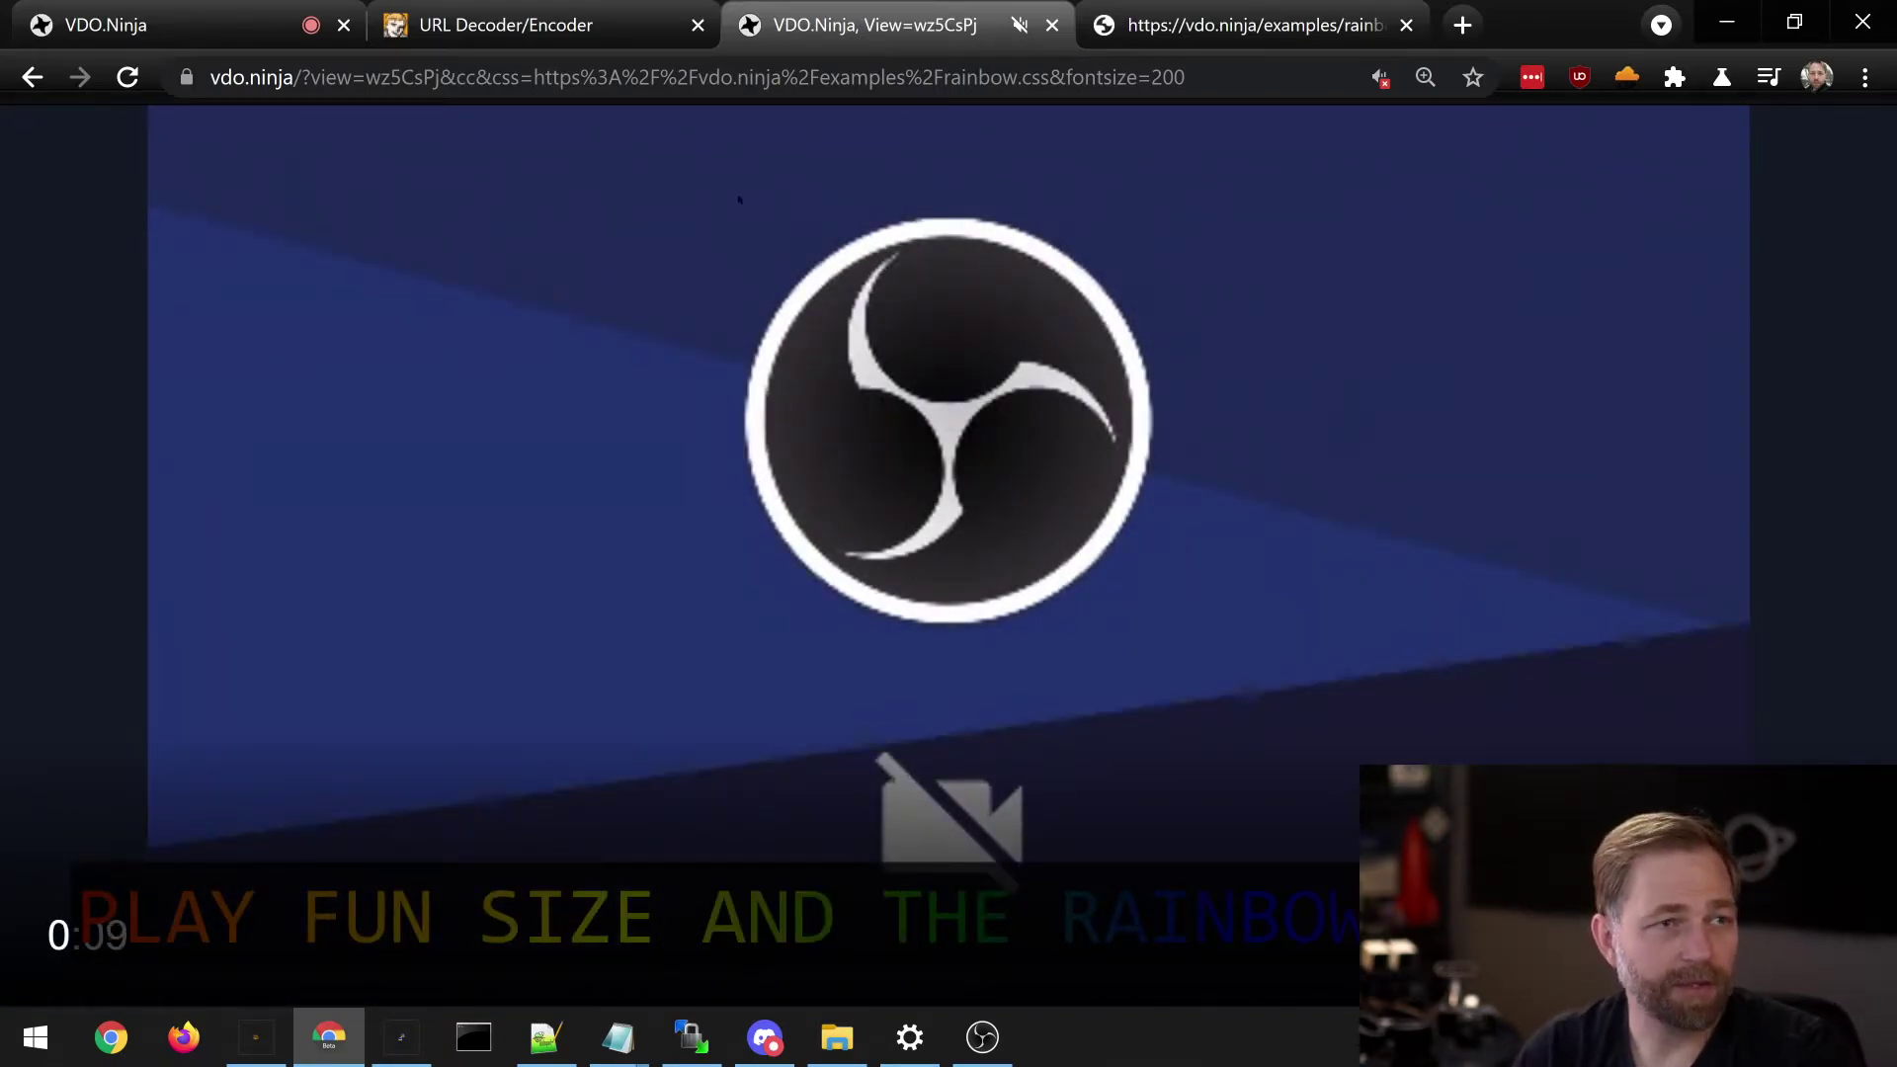
Step: Switch to OBS, add a new Browser source to Scene 2, and bring its Custom CSS setting into view
drag(1892, 554, 917, 84)
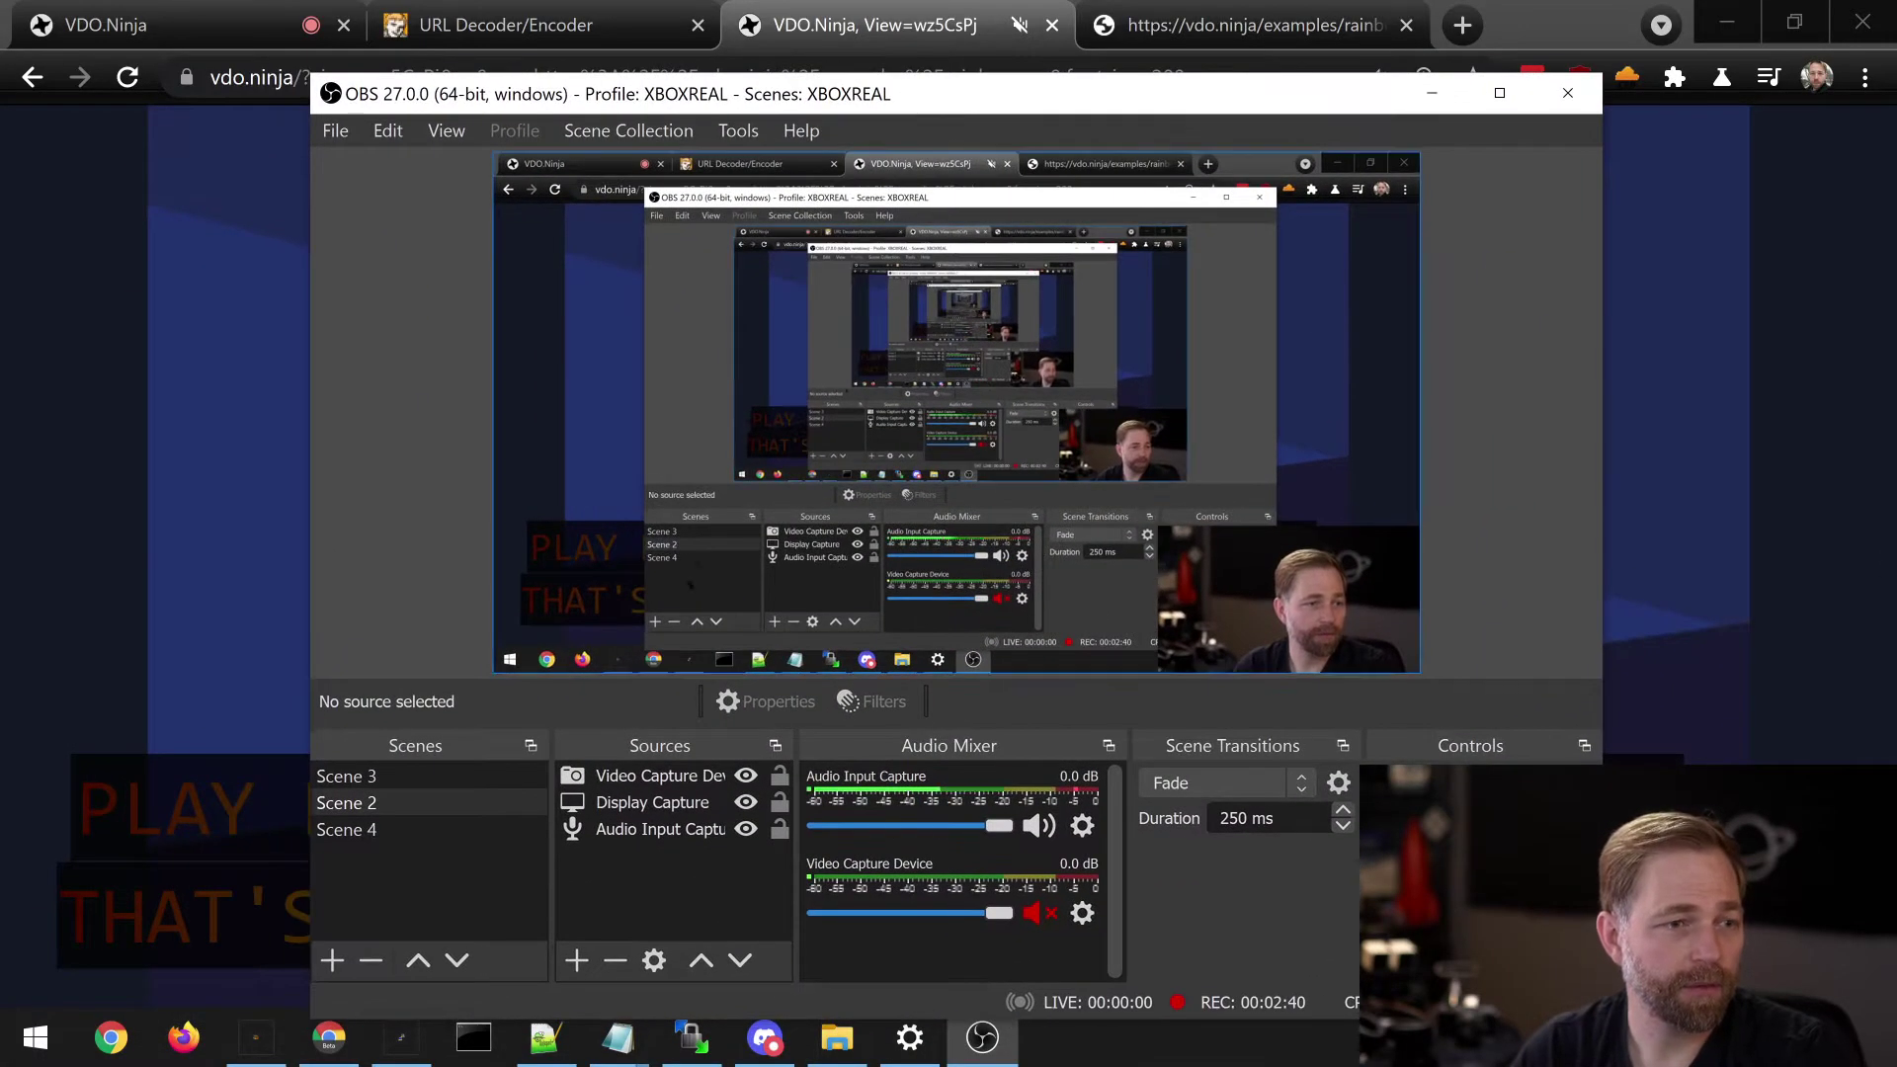
click(577, 960)
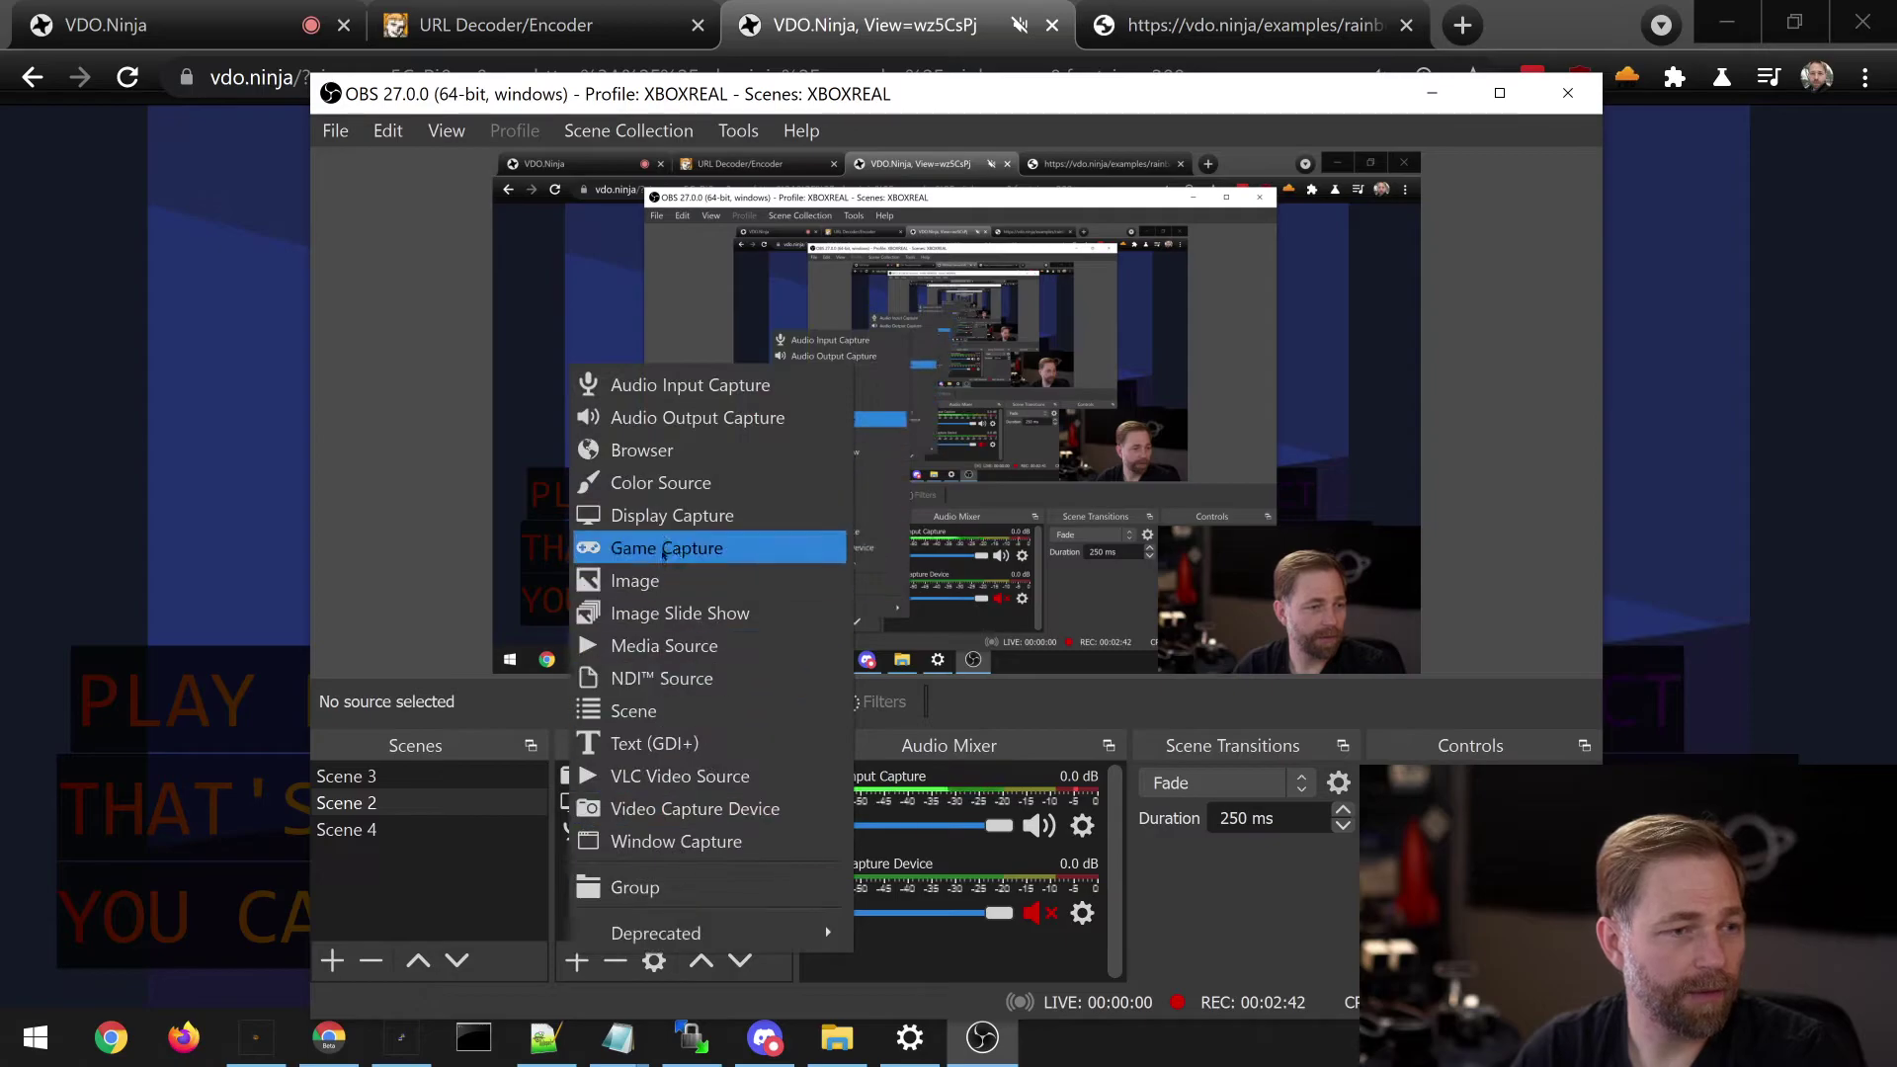
click(664, 450)
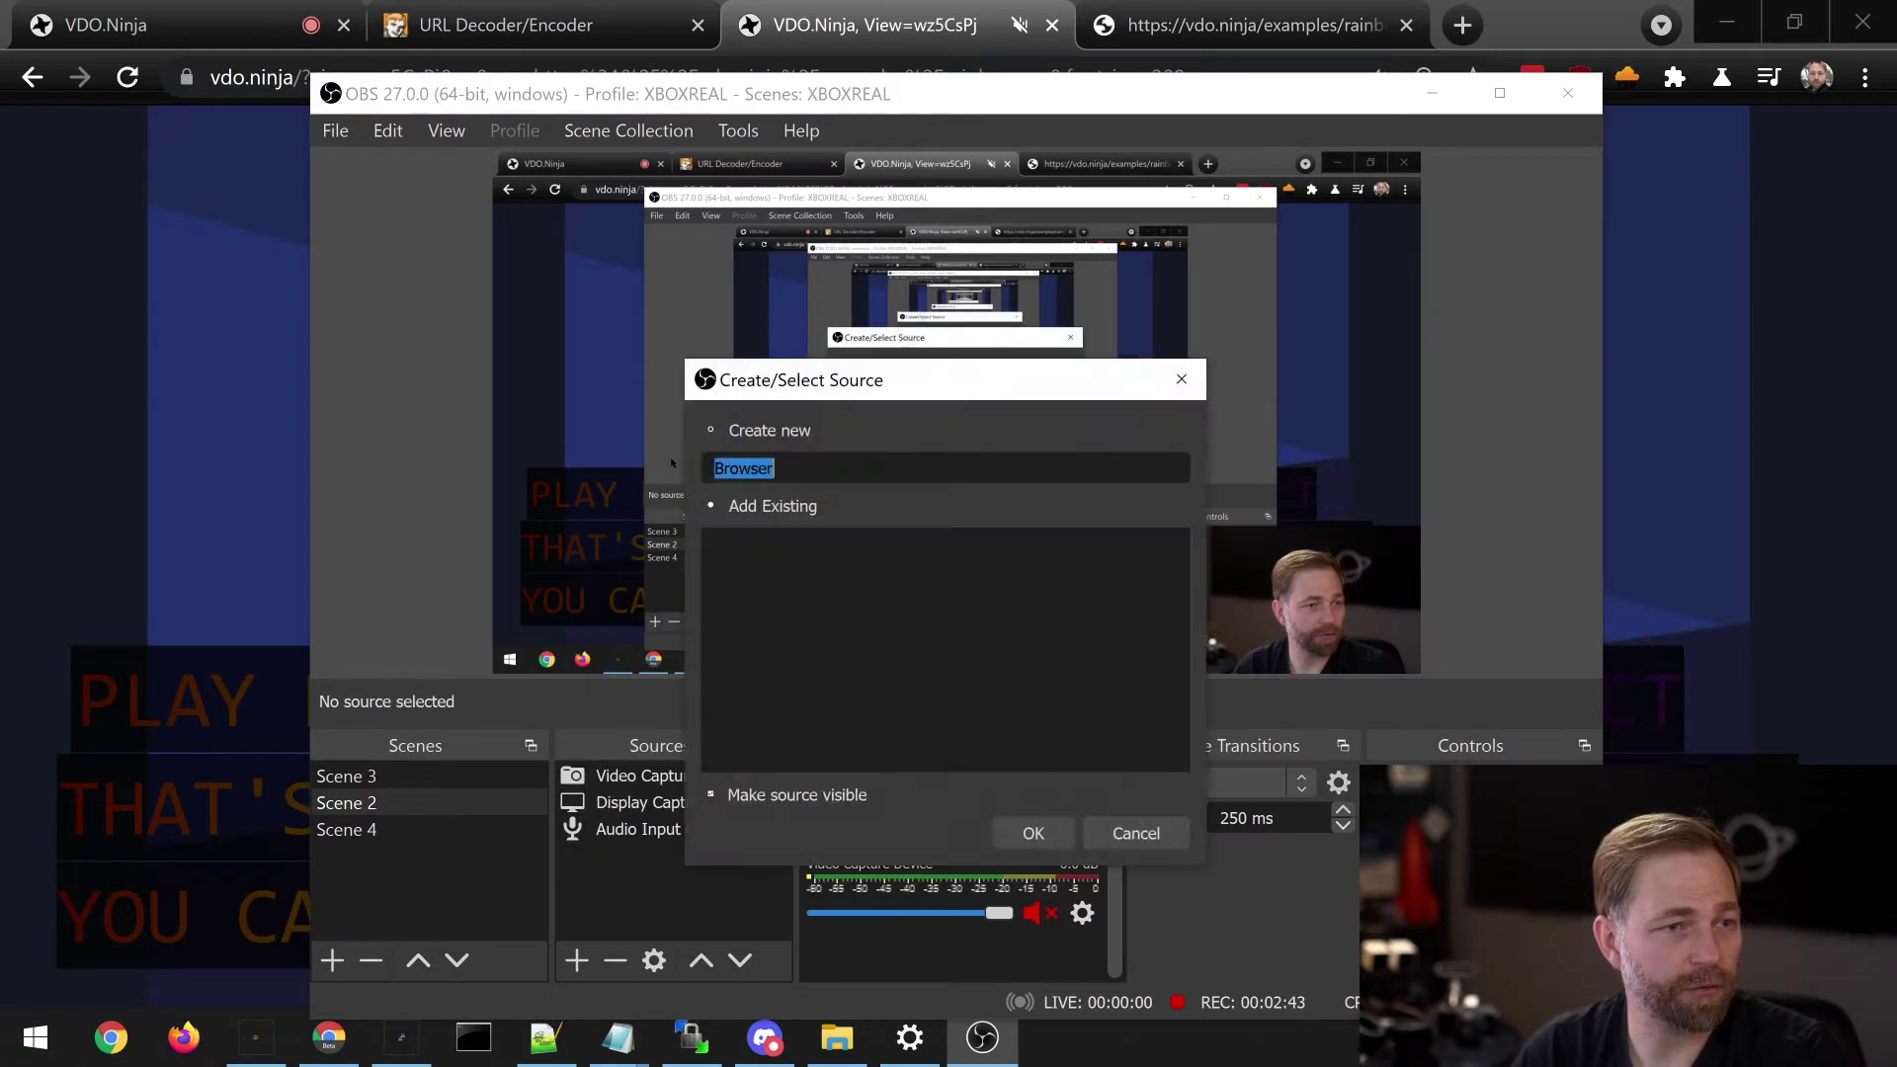
click(1033, 833)
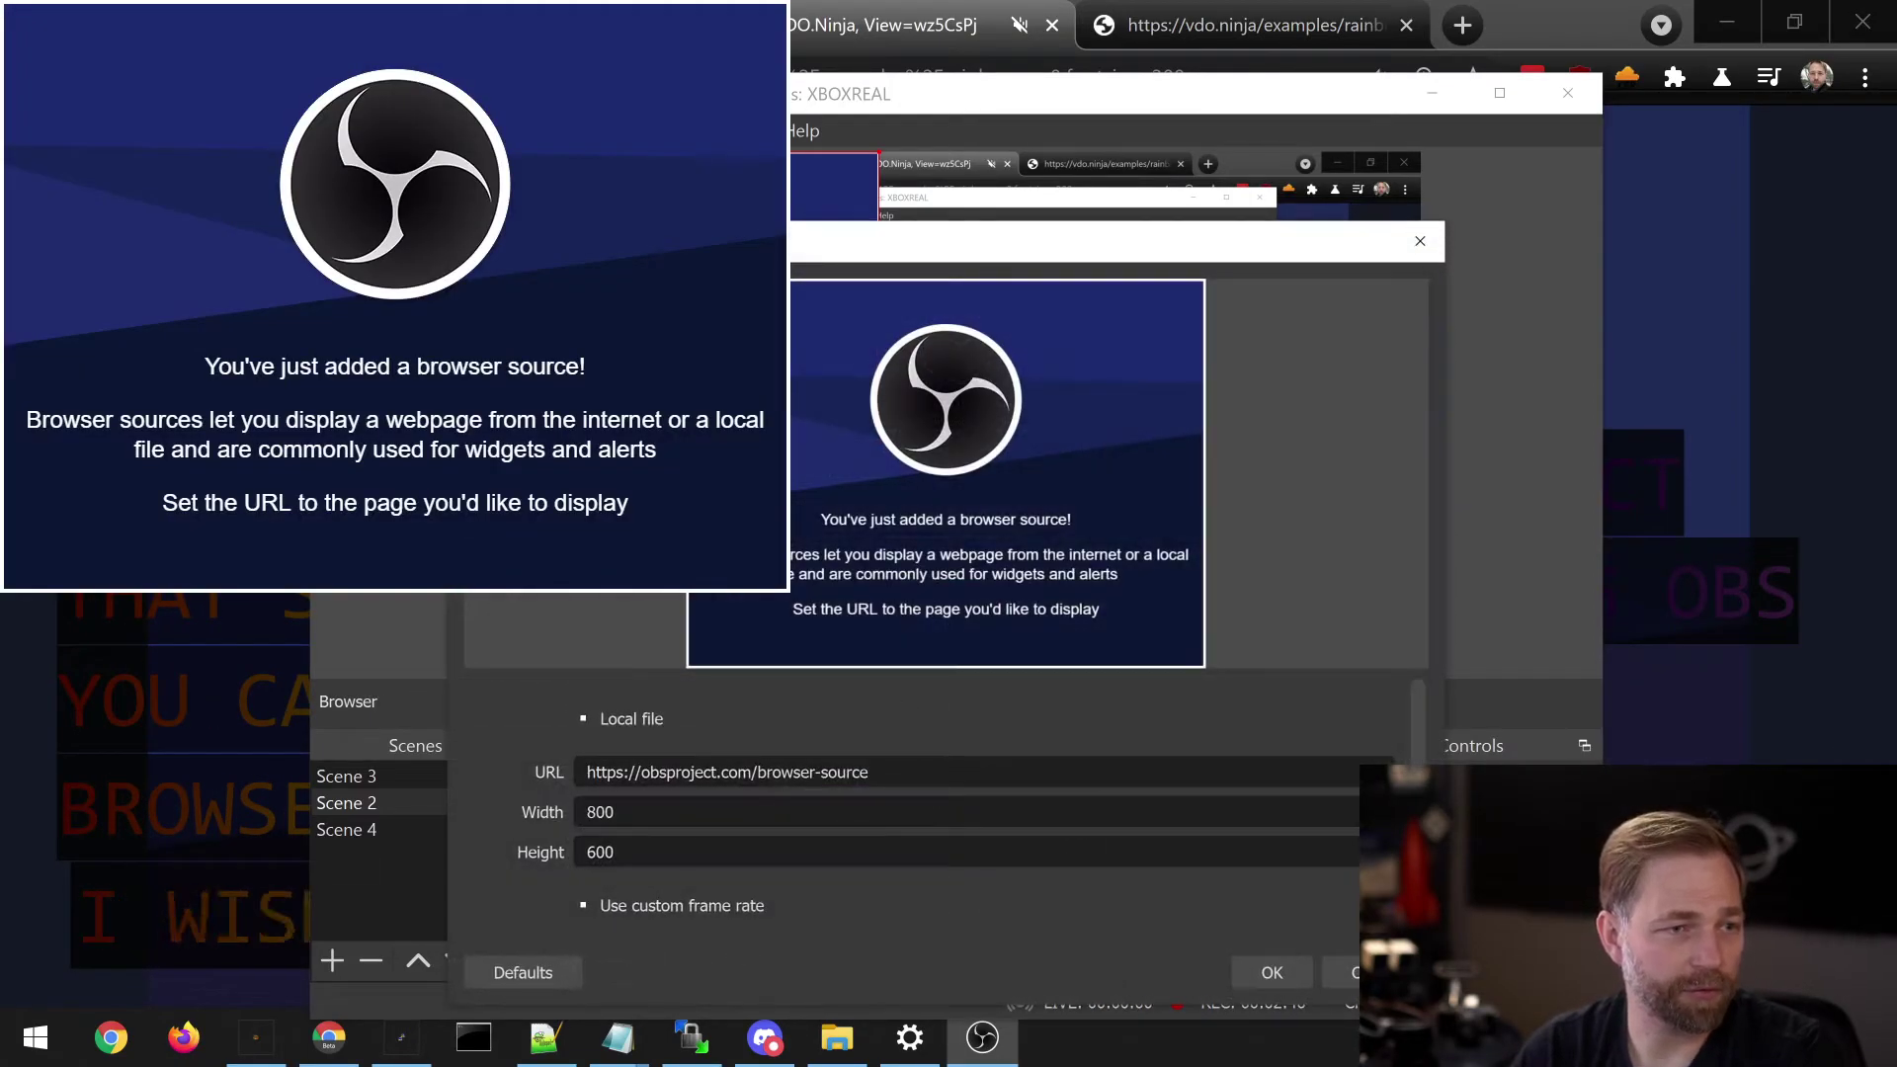
drag(593, 246, 1043, 156)
scroll(1383, 721, down, 3)
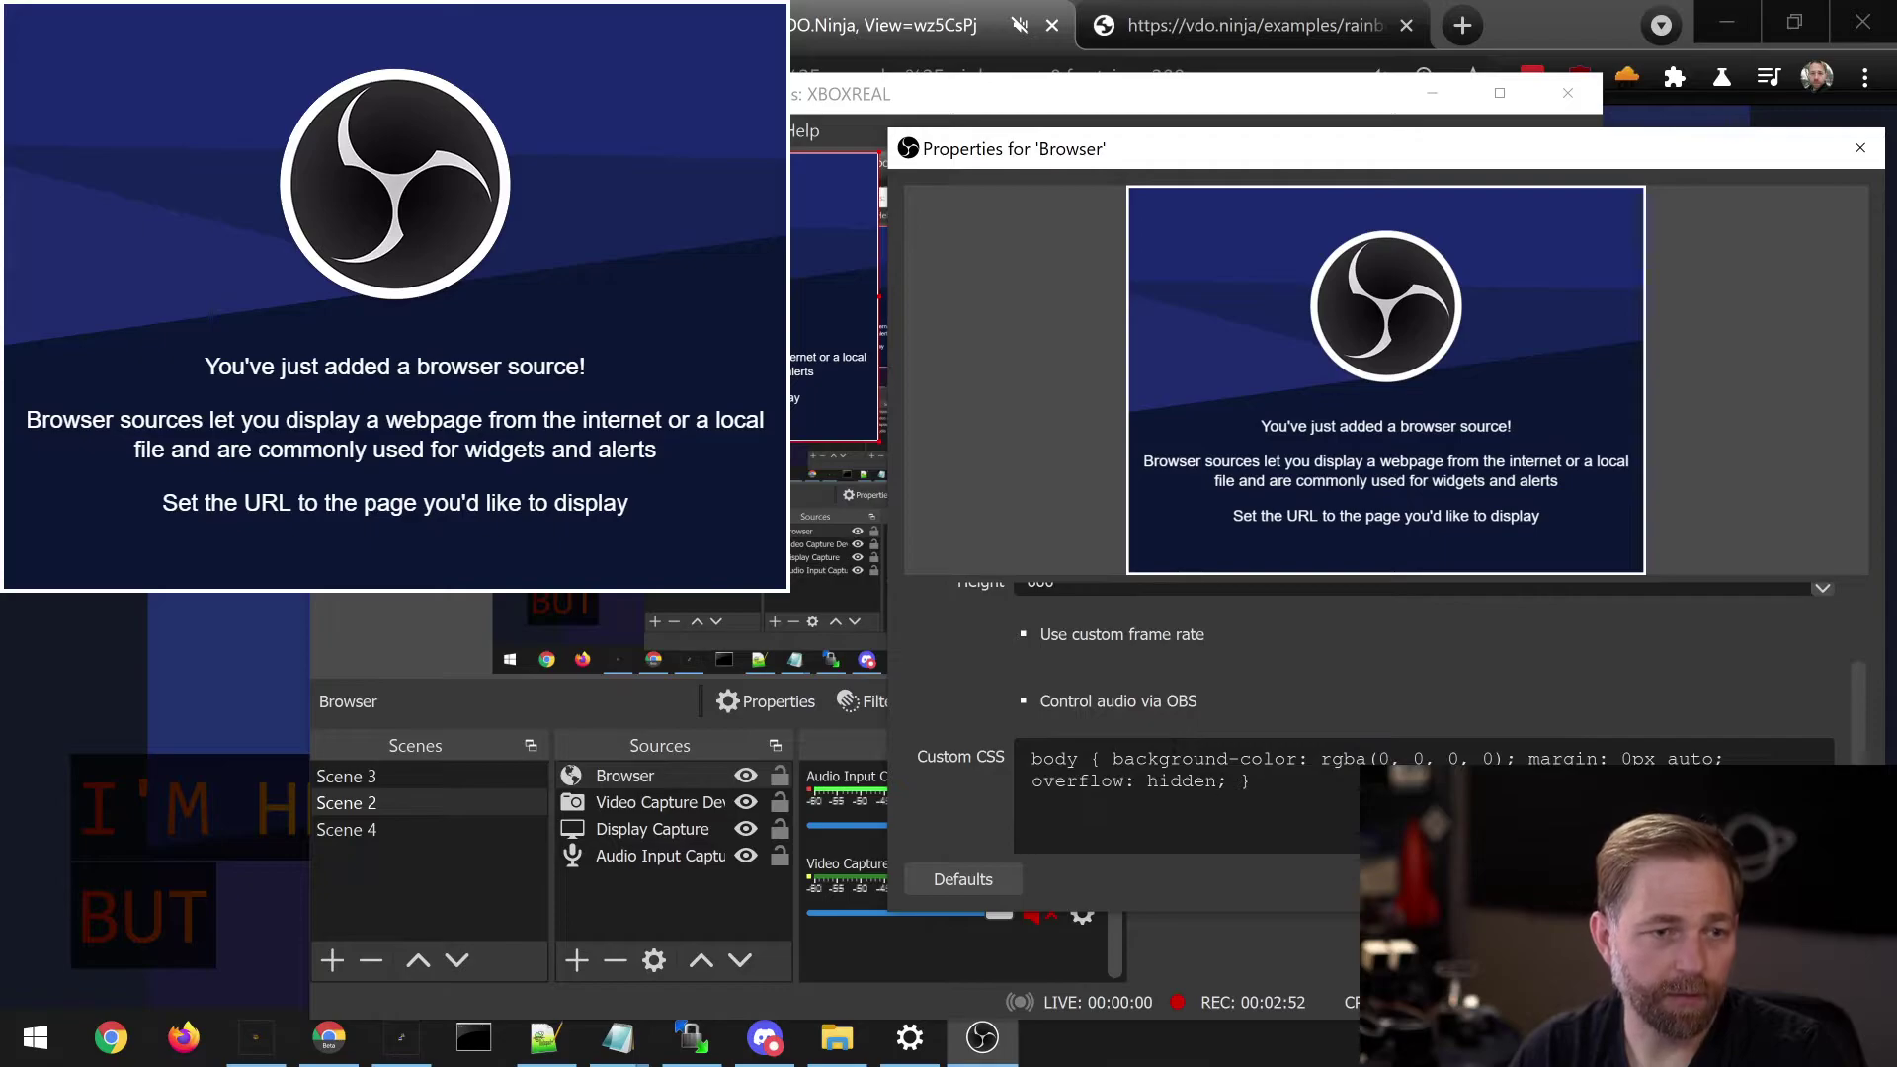
Step: Copy the #overlayMsgs rules from rainbow.css, append them to the Browser source's Custom CSS, and confirm the properties
click(1247, 25)
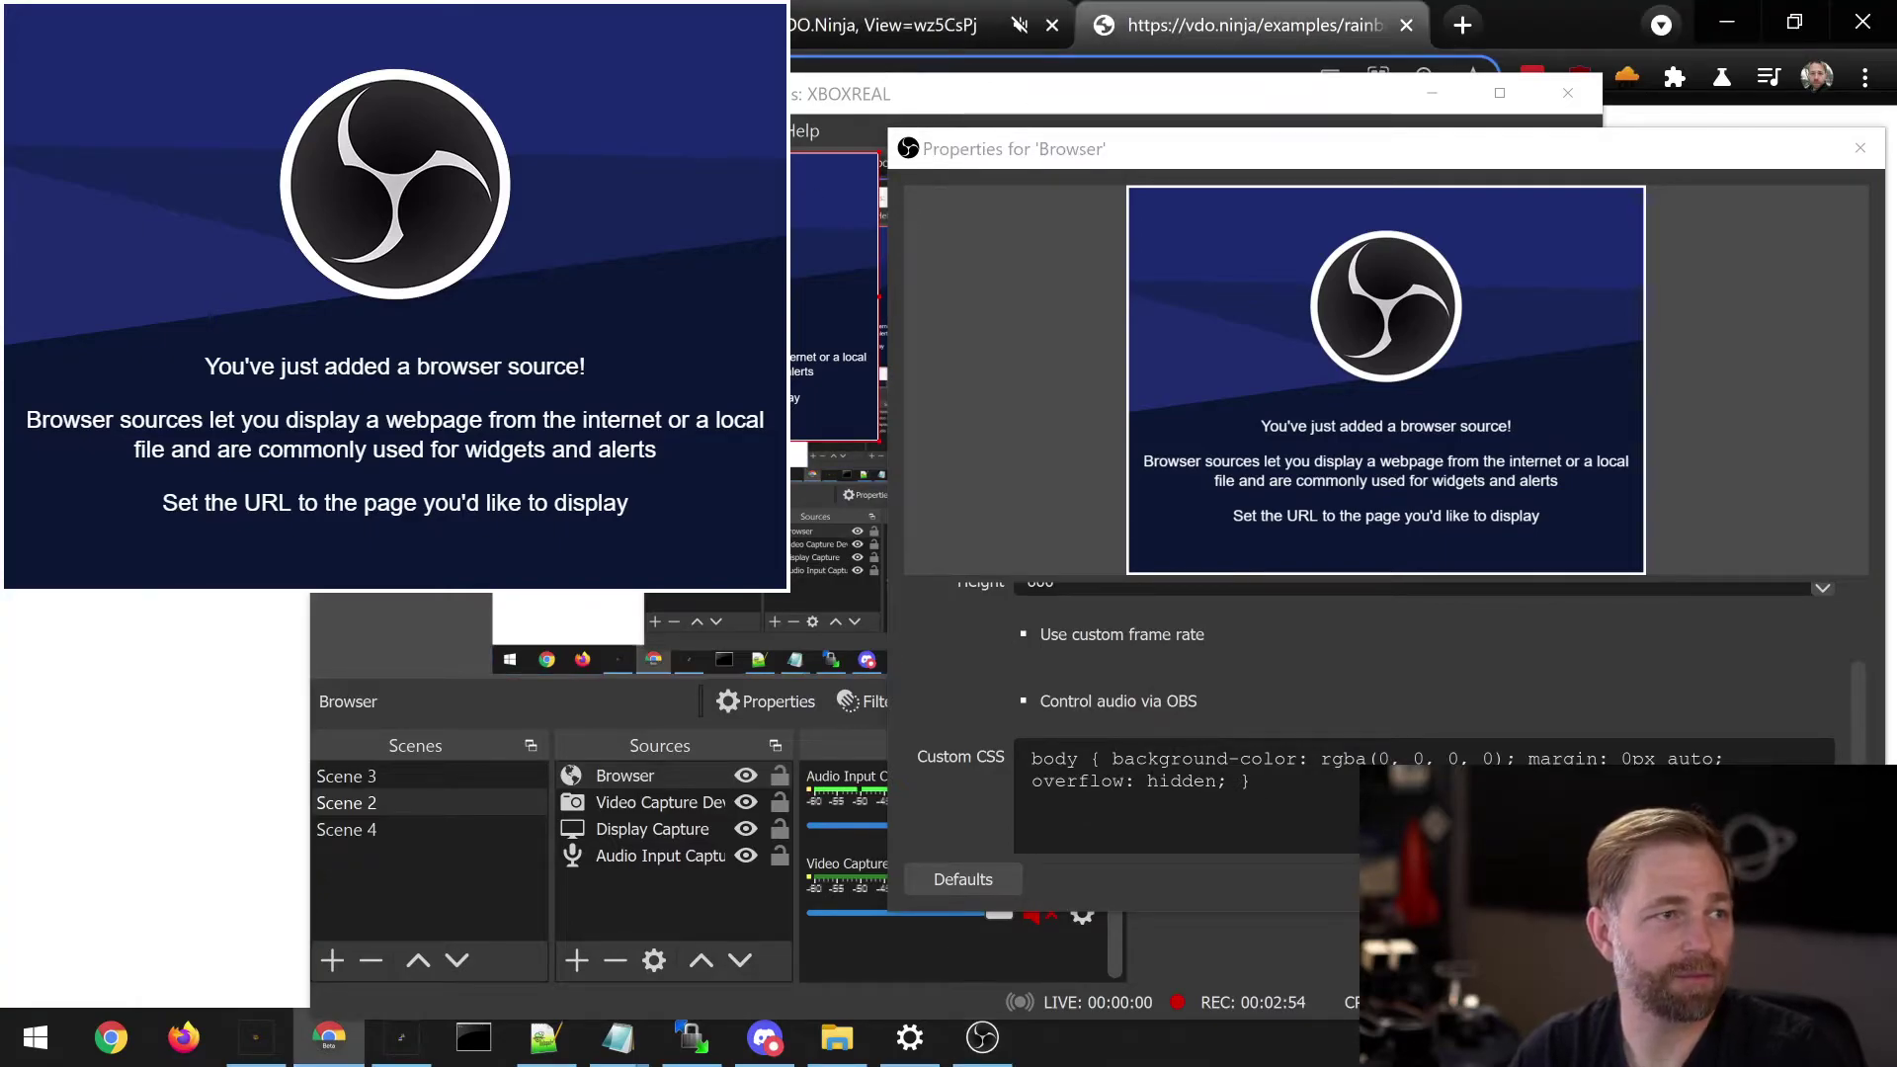
click(1209, 830)
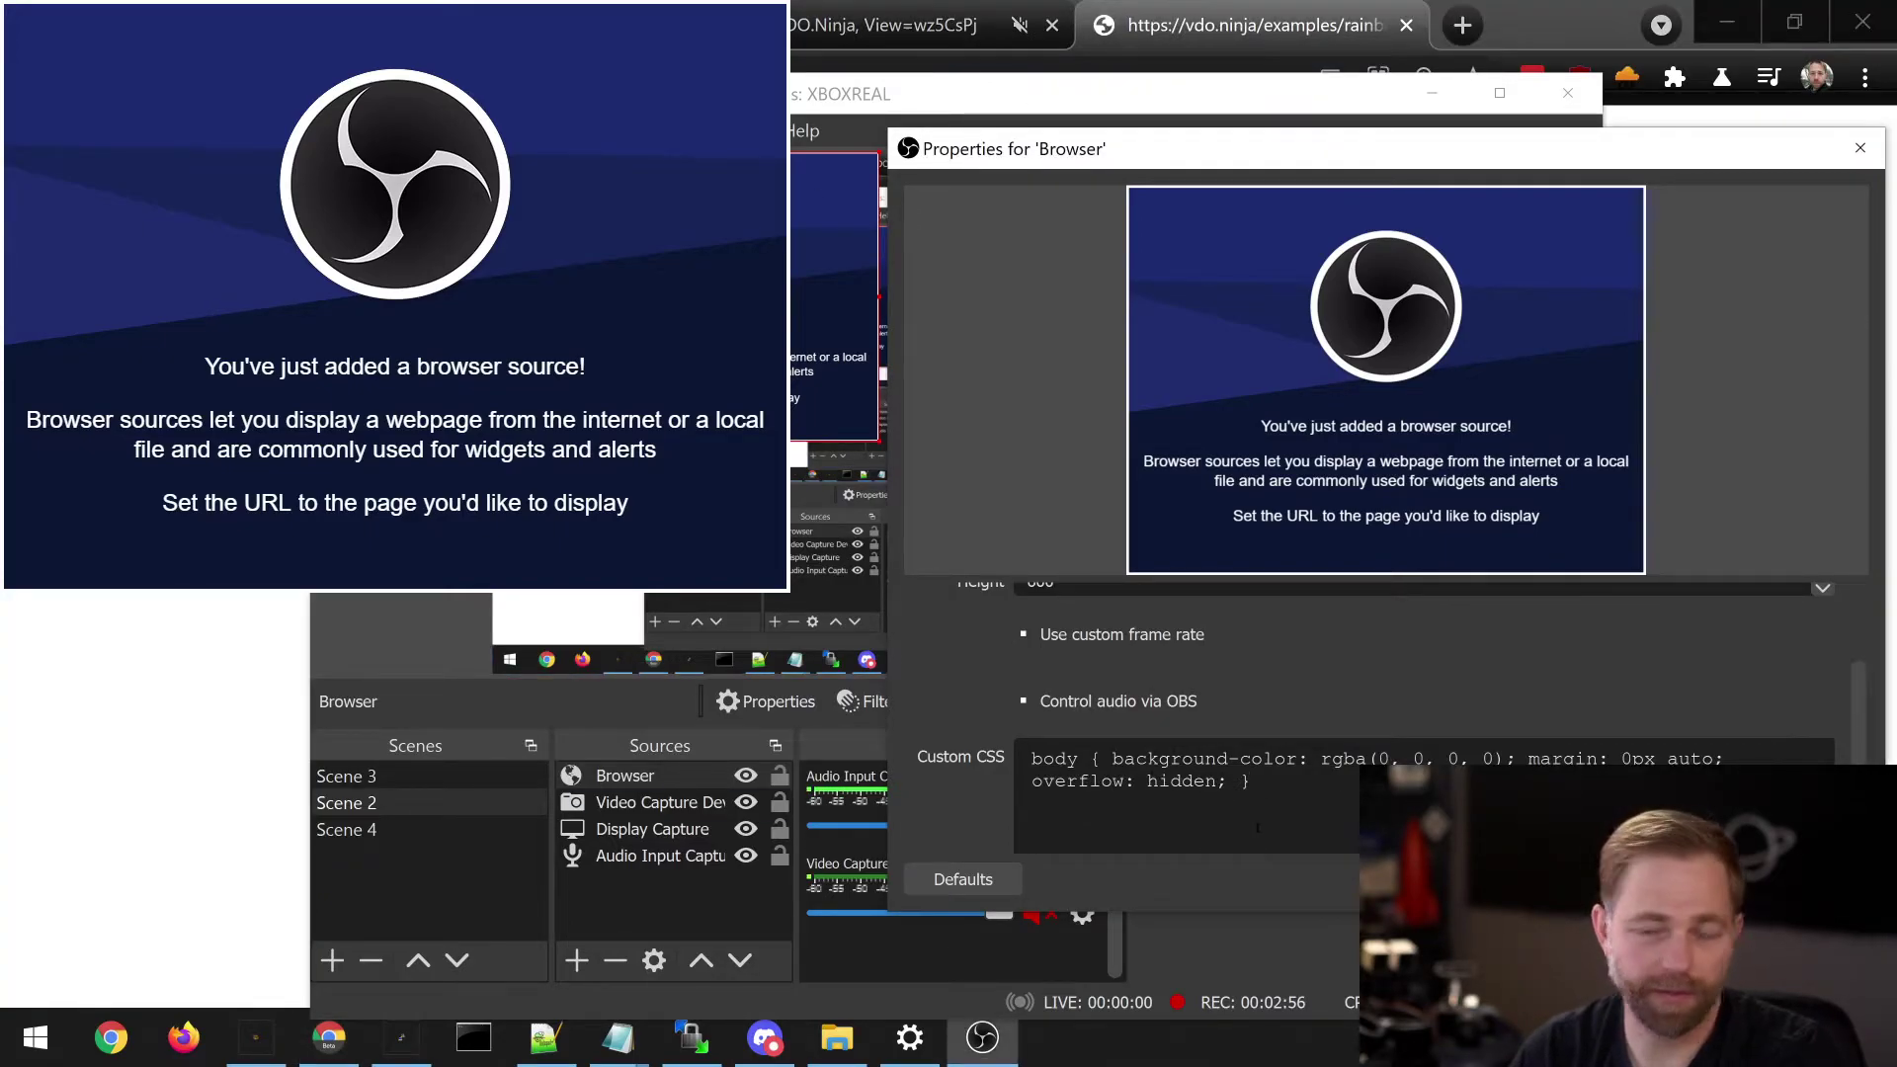
key(ctrl+v)
scroll(1215, 800, up, 3)
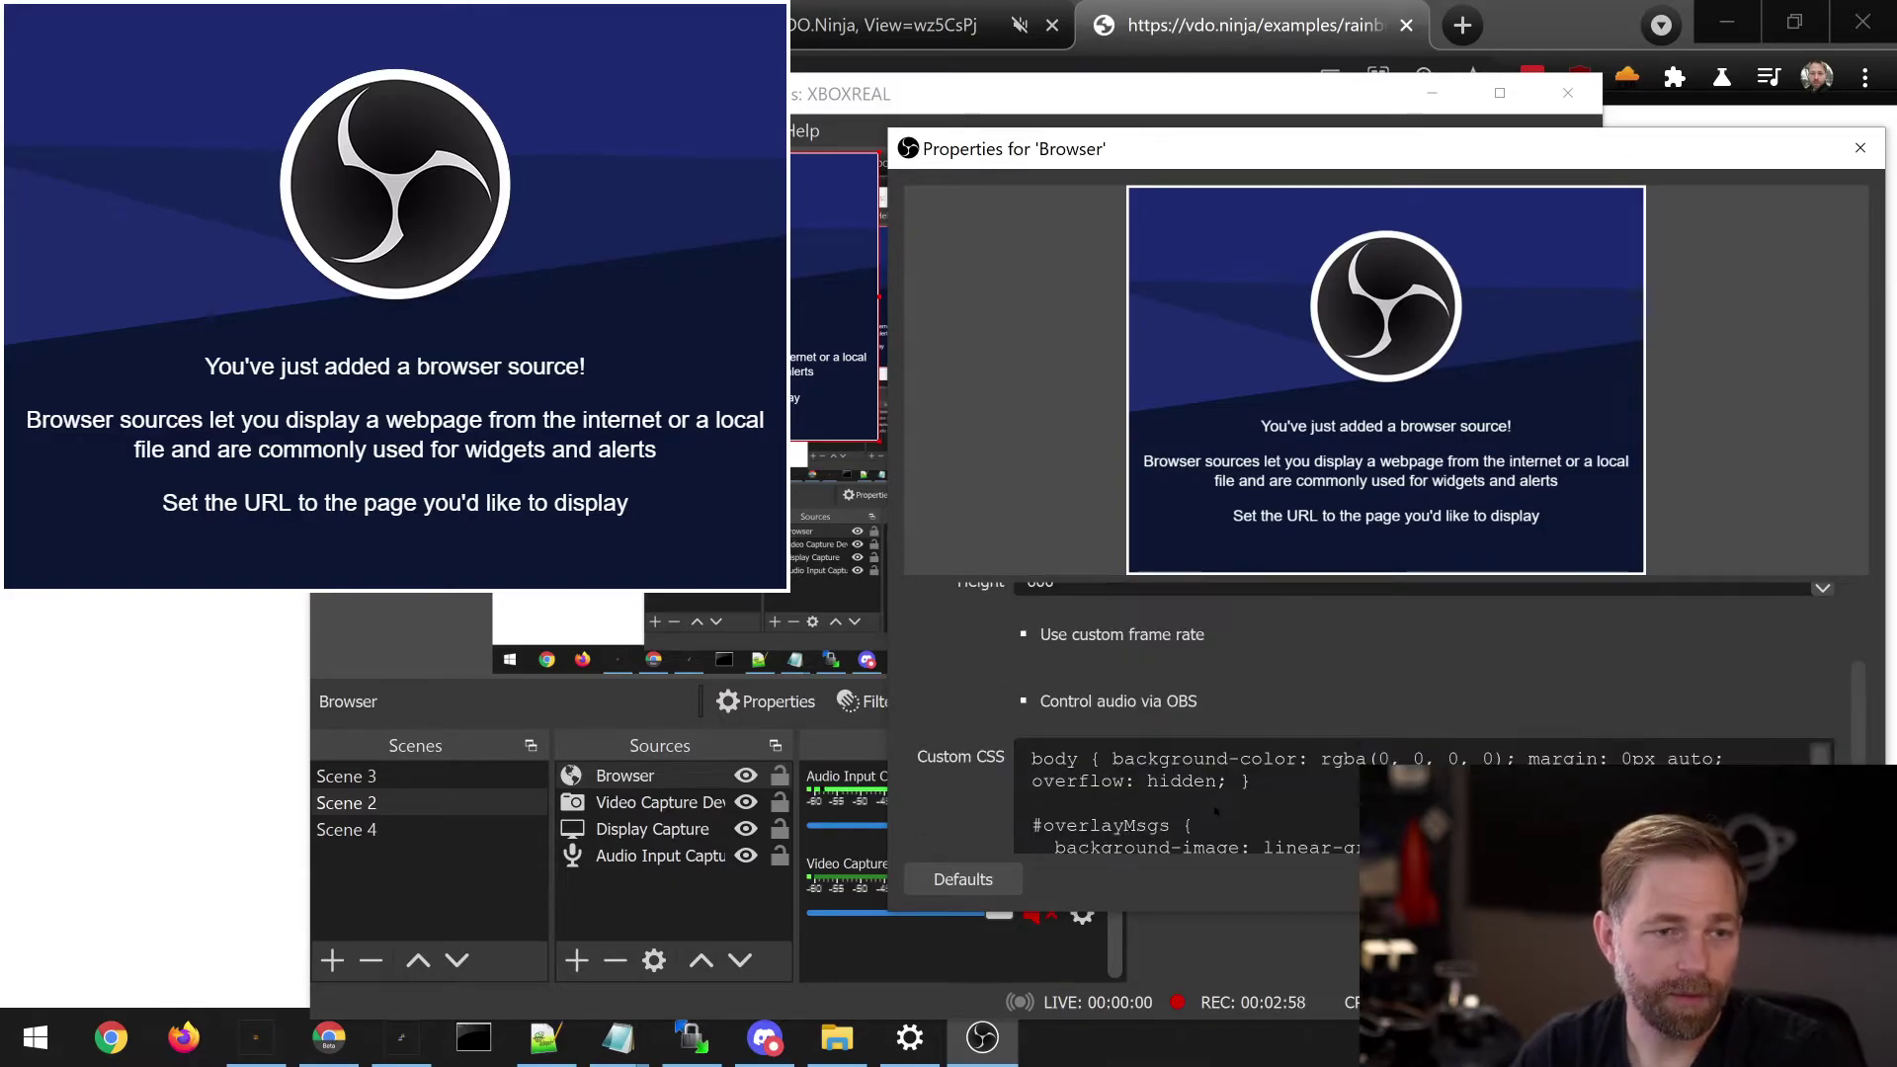
scroll(1194, 781, down, 1)
click(1724, 880)
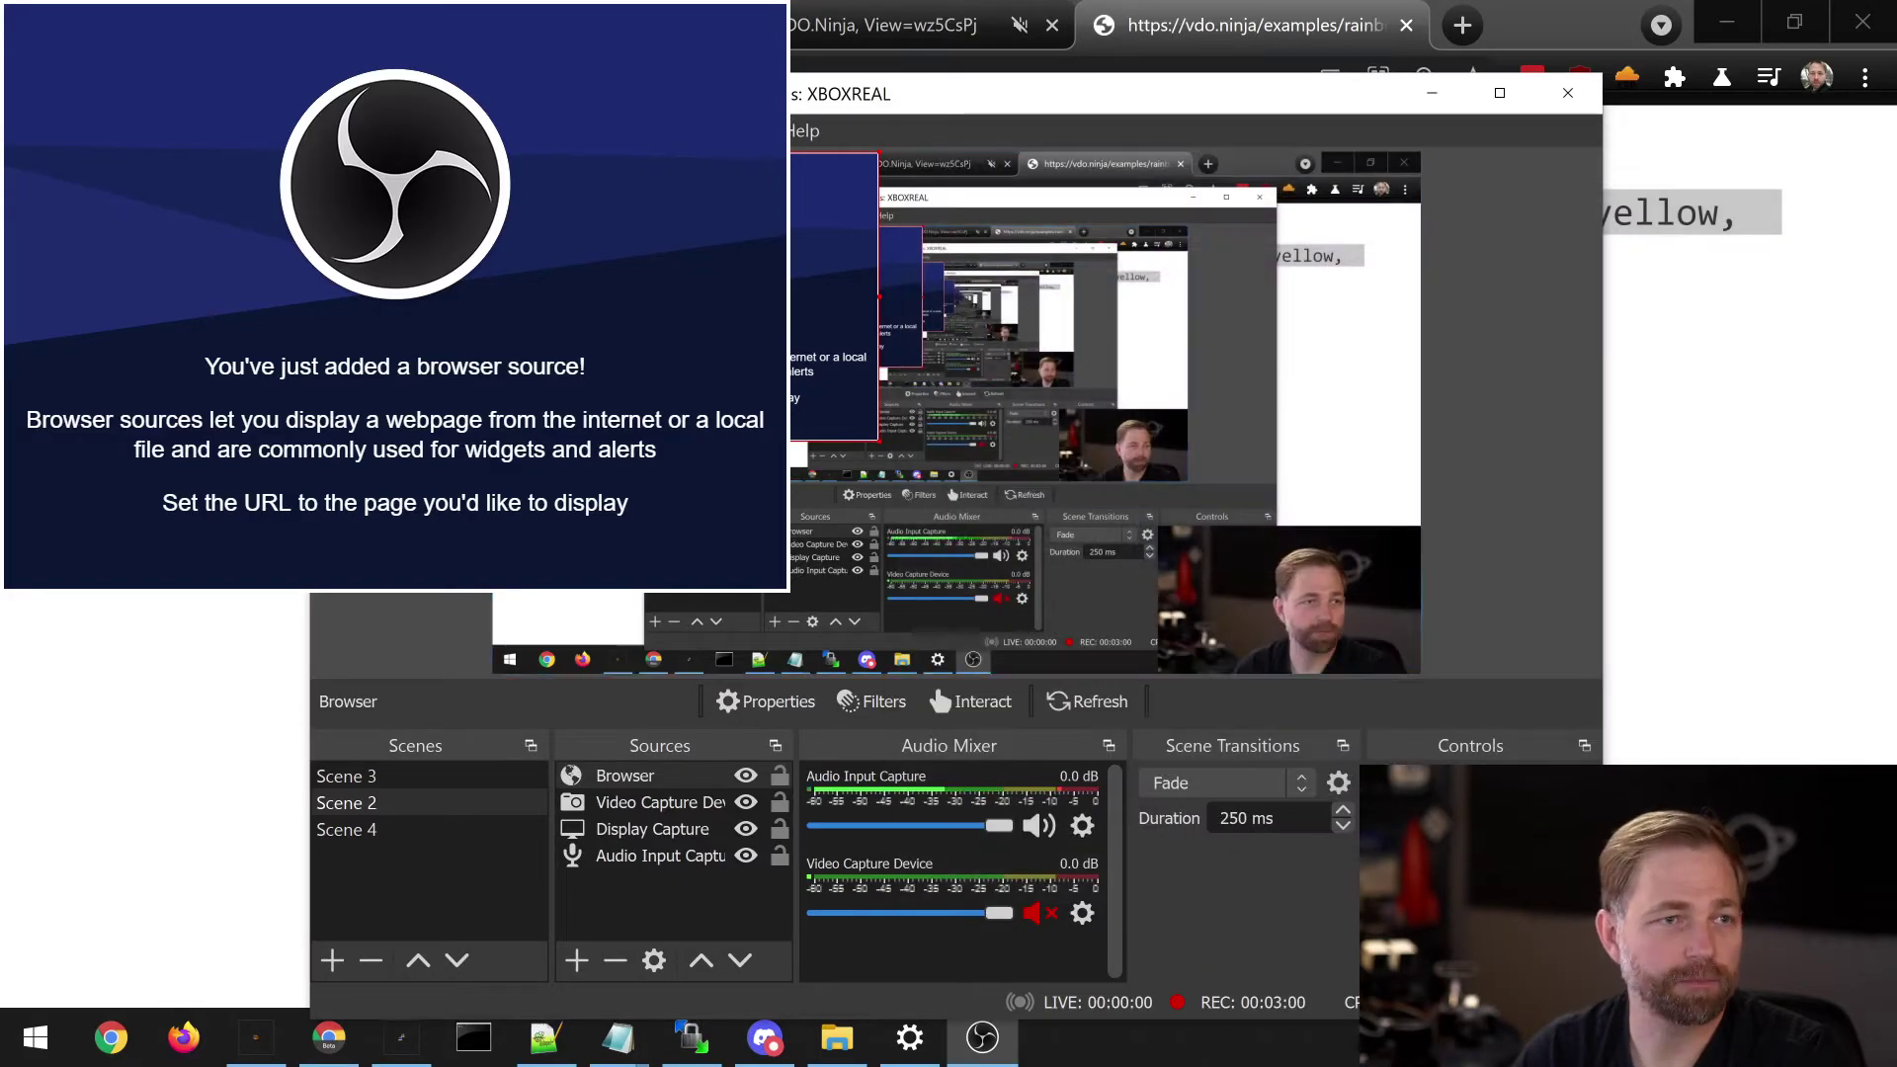
Step: Delete the Browser source from Scene 2 and move the OBS window off this screen
click(656, 777)
key(Delete)
key(Return)
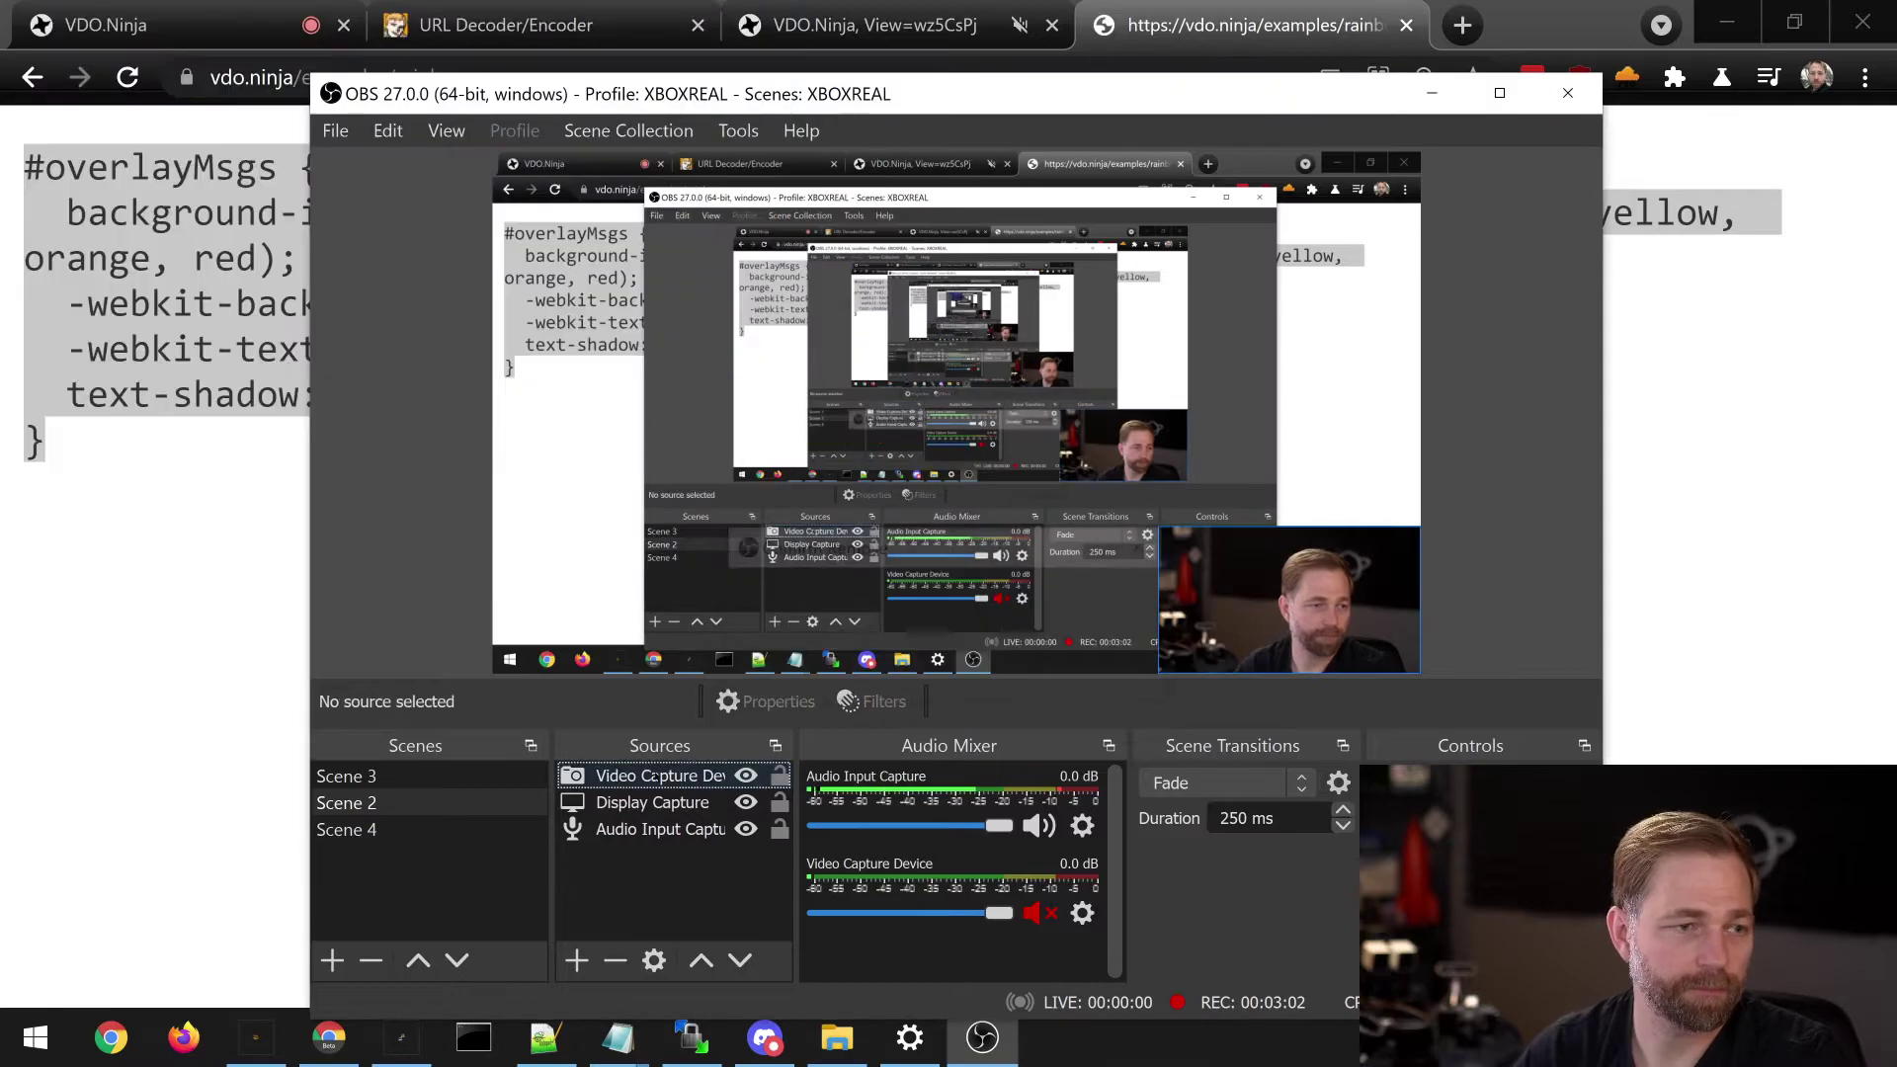
drag(1182, 94, 1896, 484)
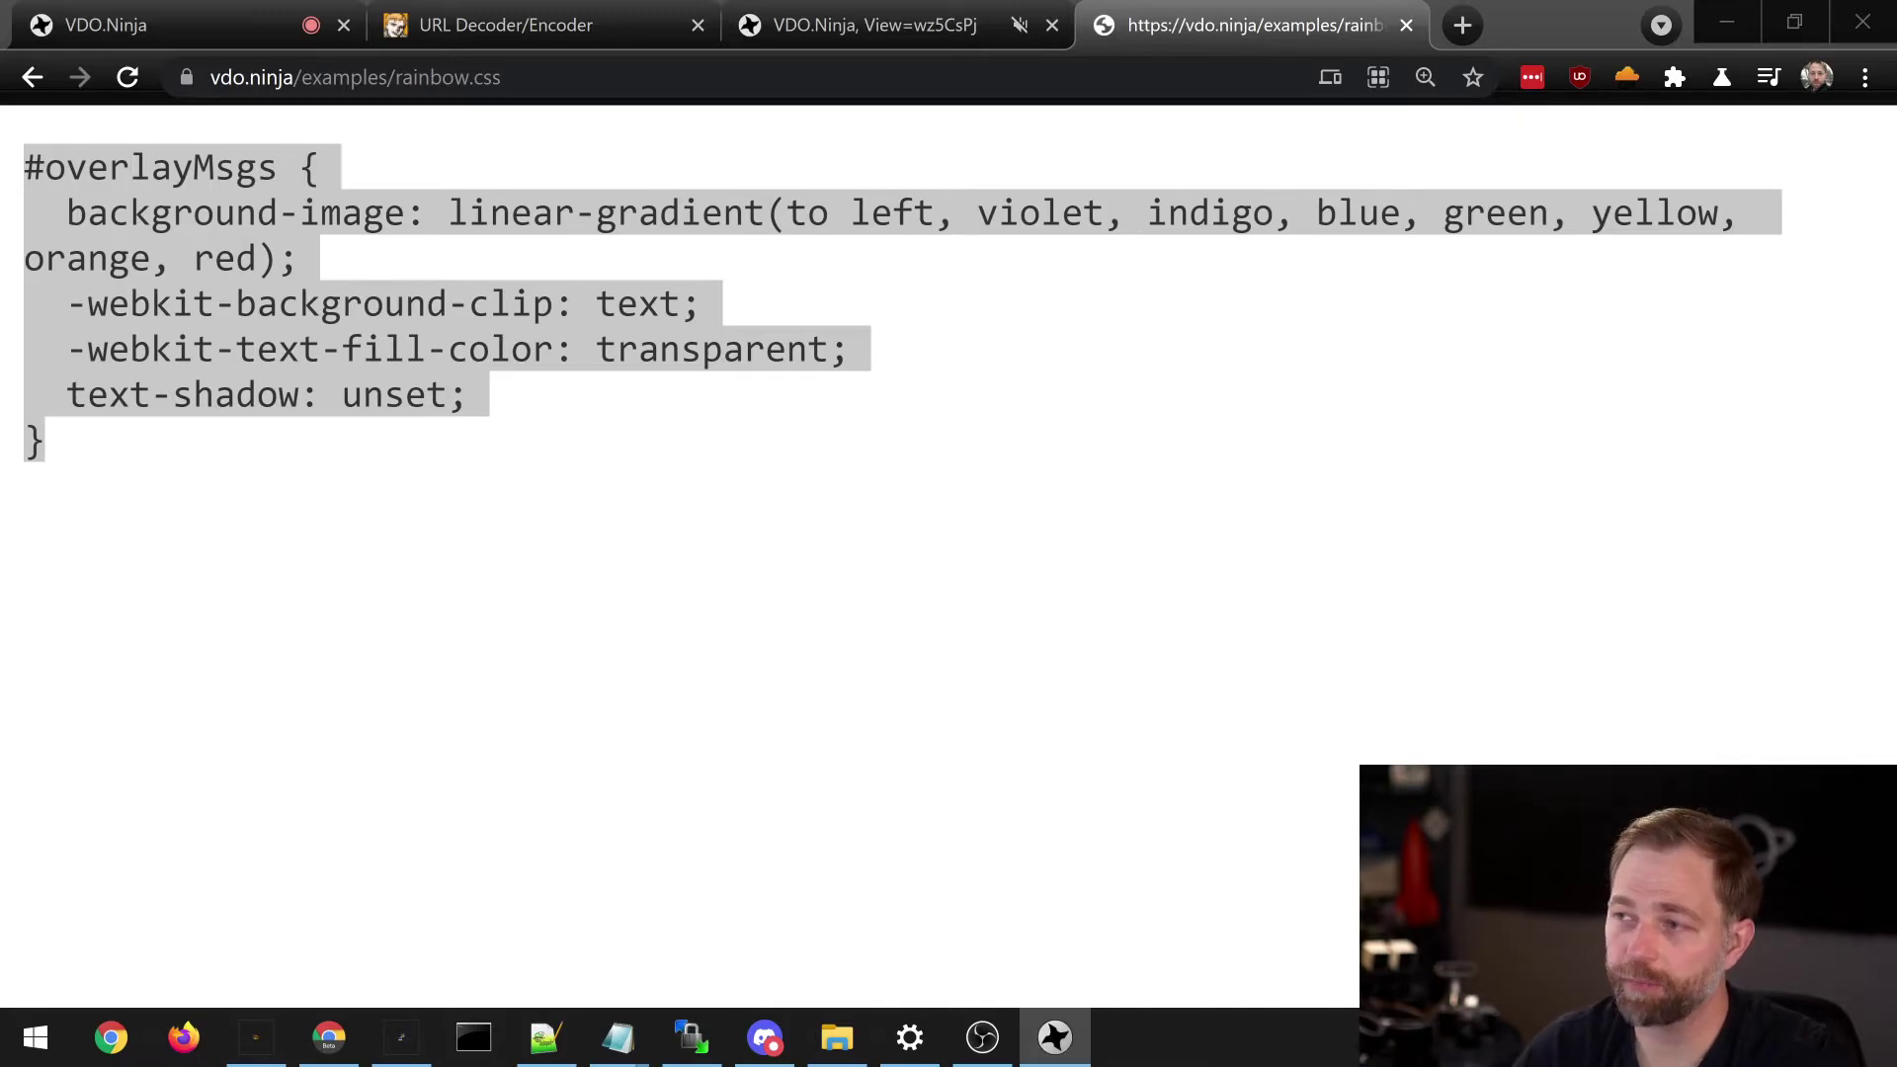
Step: Close the rainbow.css page and load the view link with rainbow.css and fontsize=200 in the Electron Capture app
click(1407, 25)
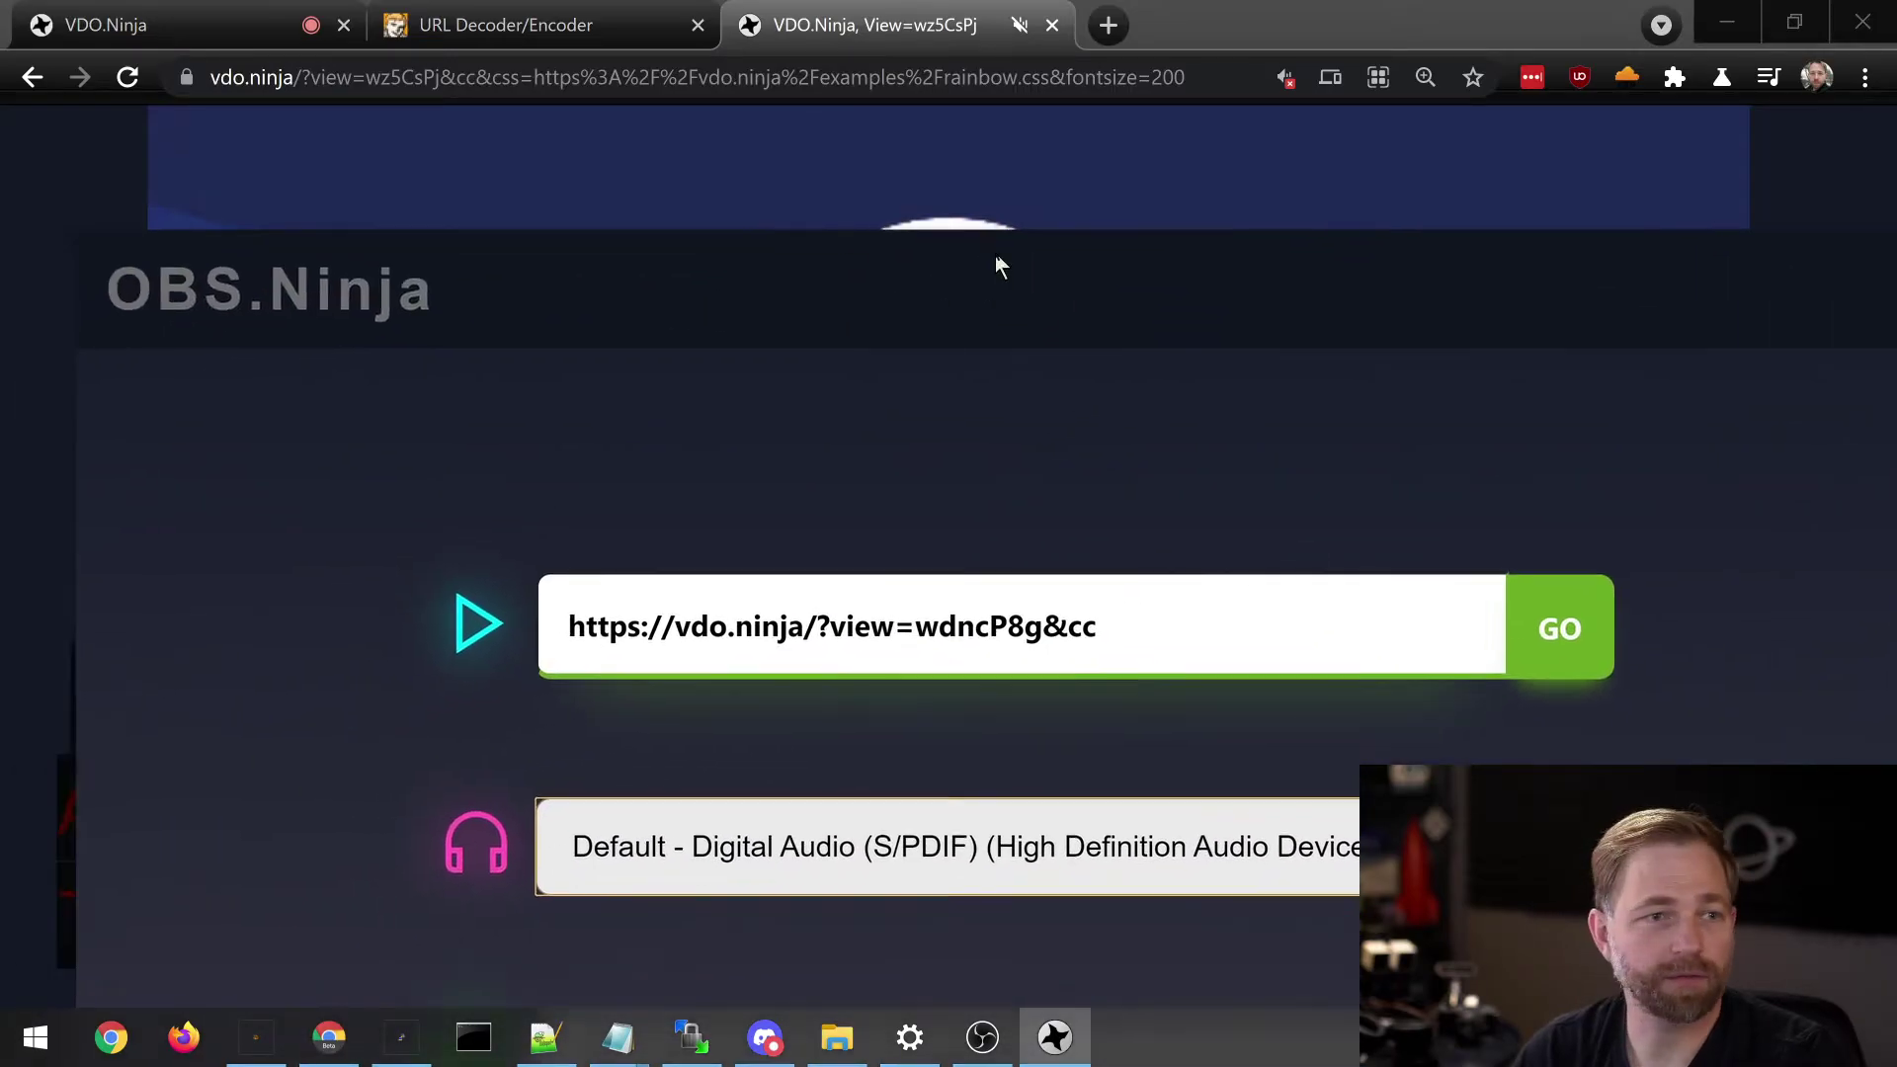
drag(996, 257, 976, 103)
drag(1086, 472, 544, 456)
text(https://vdo.ninja/?view=wz5CsPj&cc&css=https%3A%2F%2Fvdo.ninja%2Fexamples%2Frainbow.css&fontsize=200)
click(1538, 477)
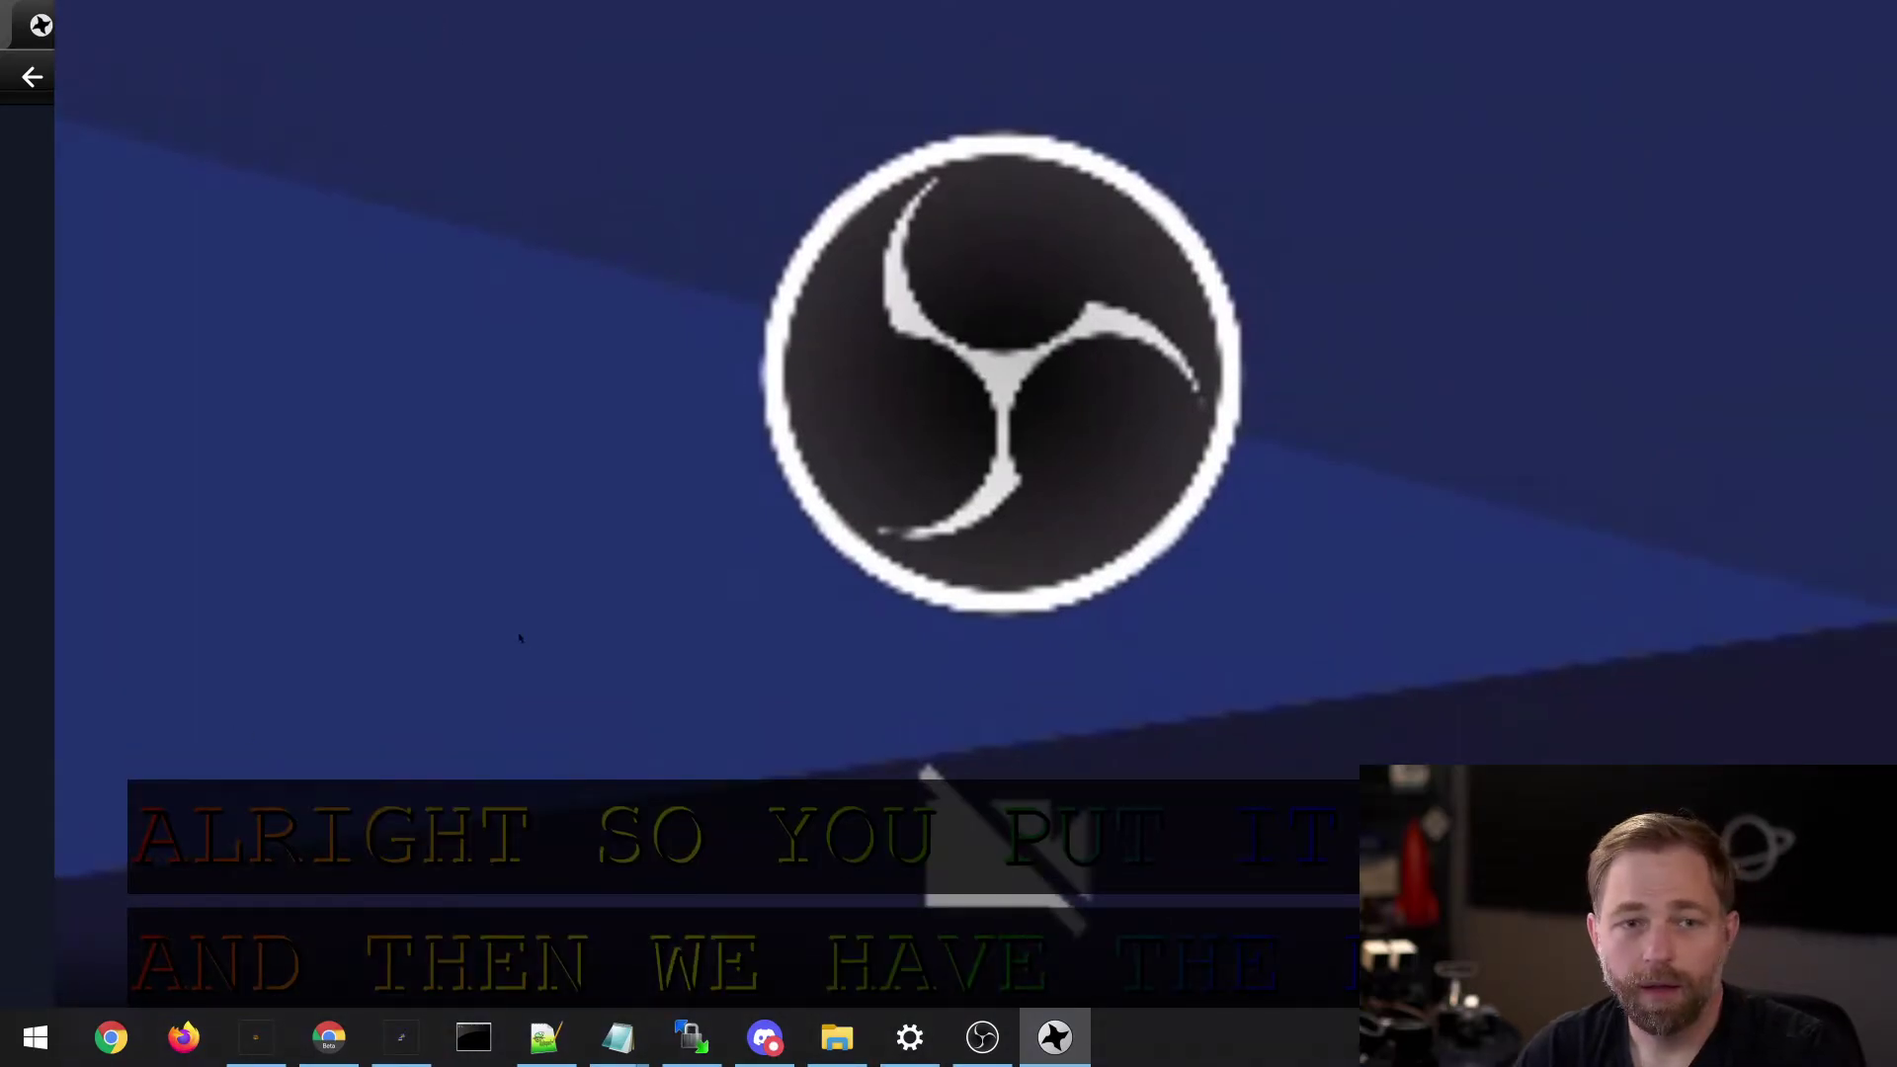
Step: Close the Electron Capture window and place the cursor at the end of the browser's view link
right_click(364, 373)
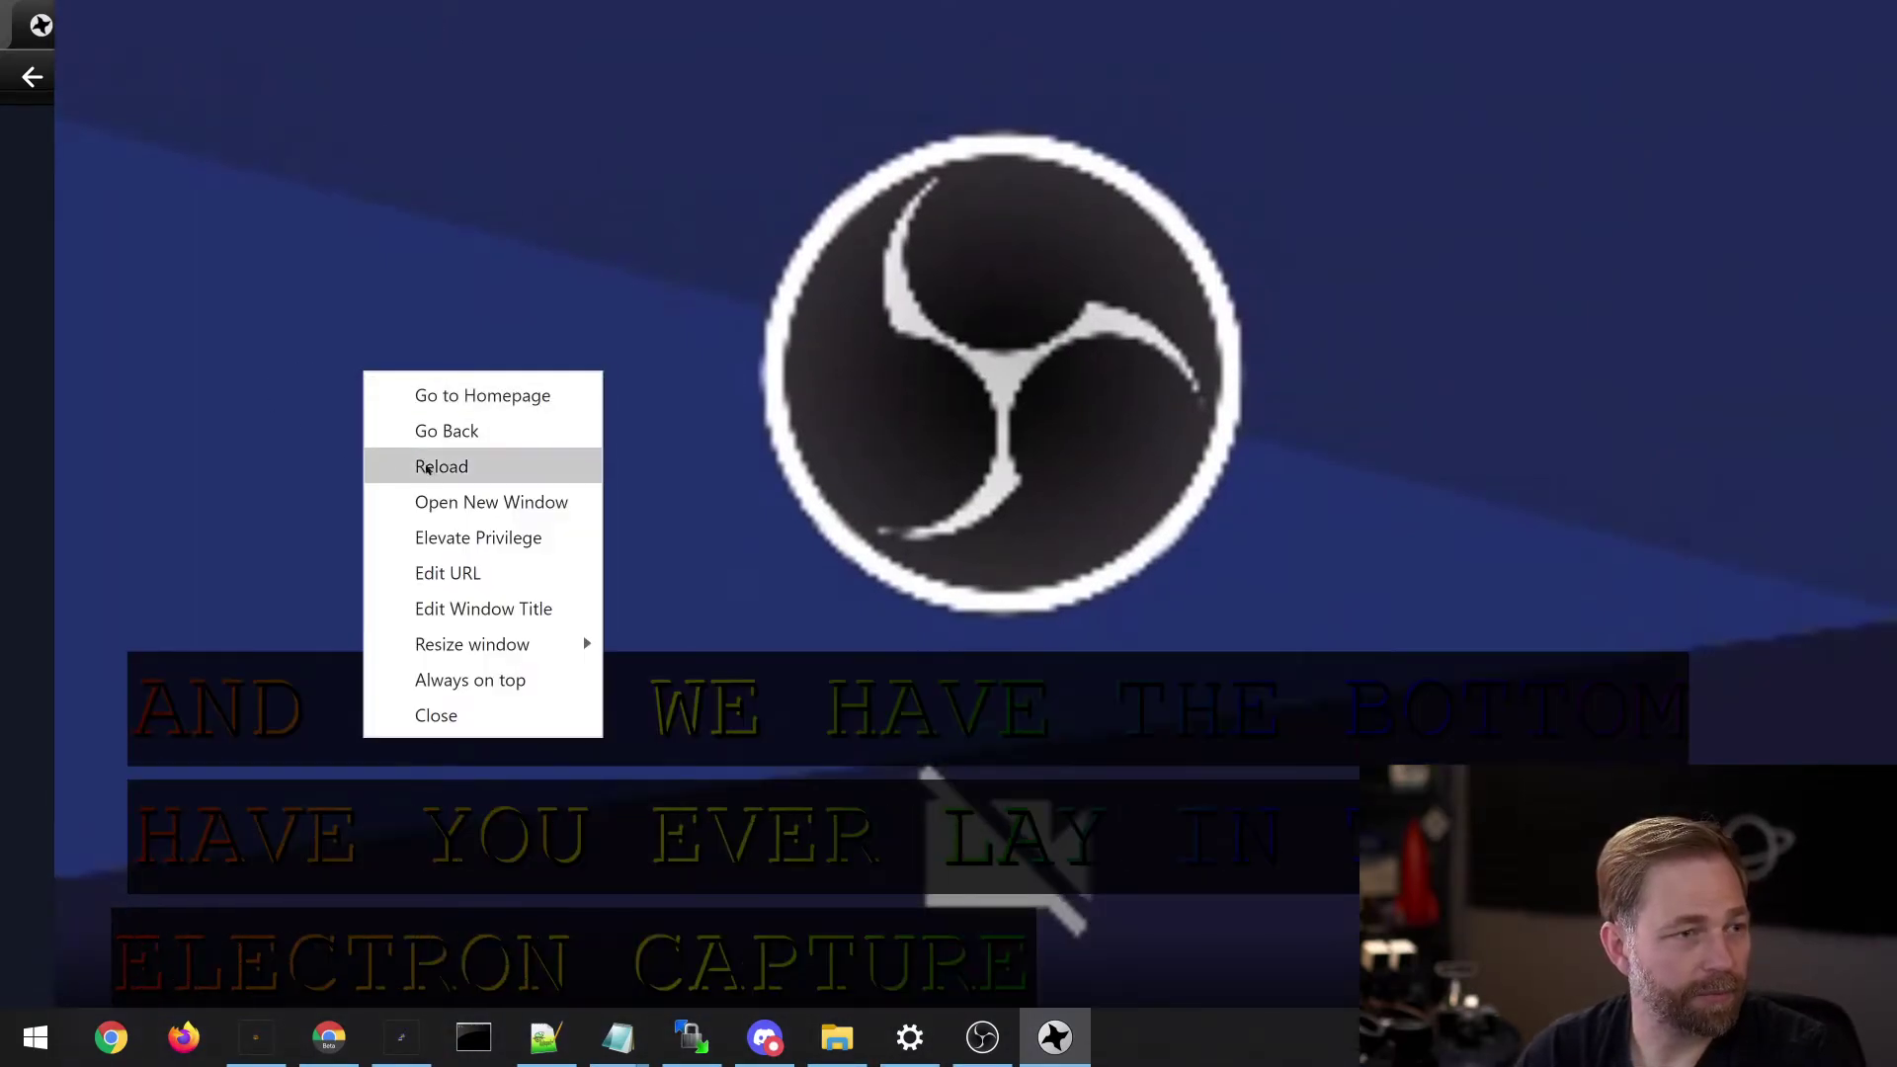
click(436, 715)
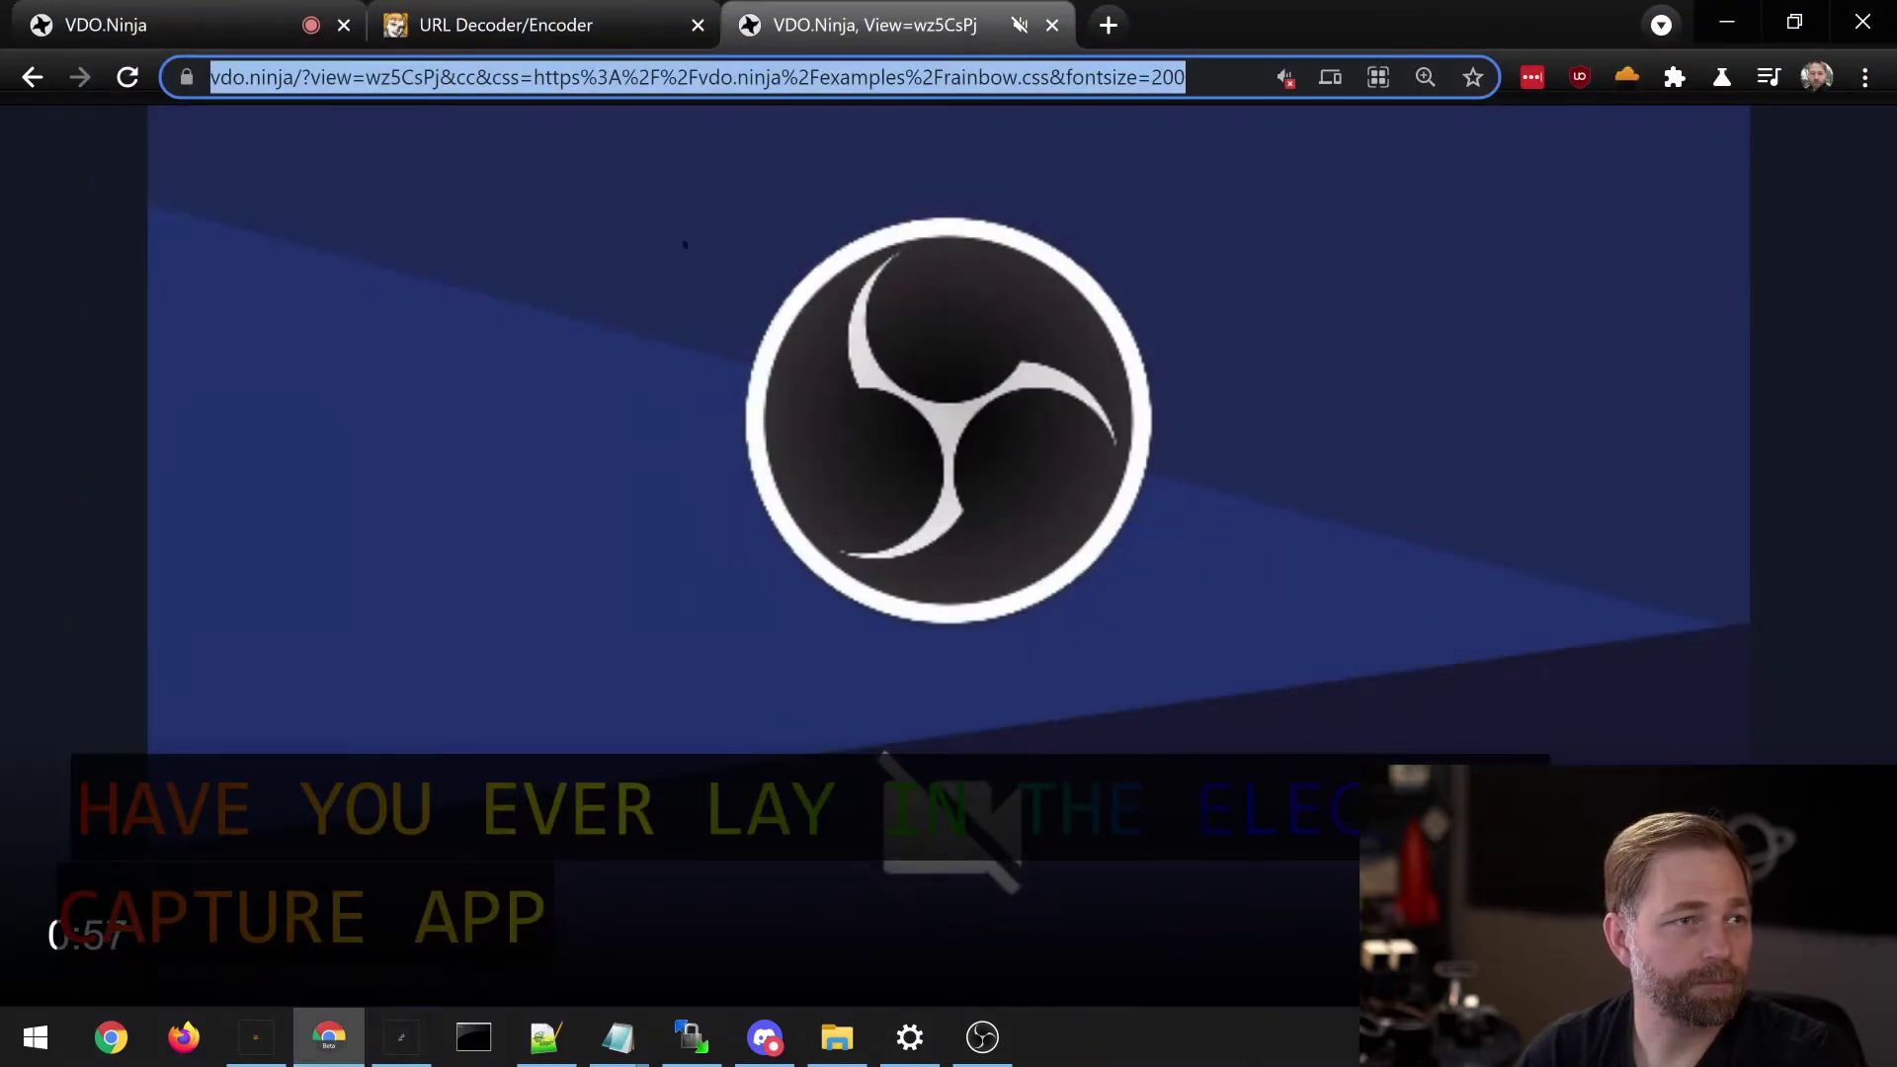
click(1199, 76)
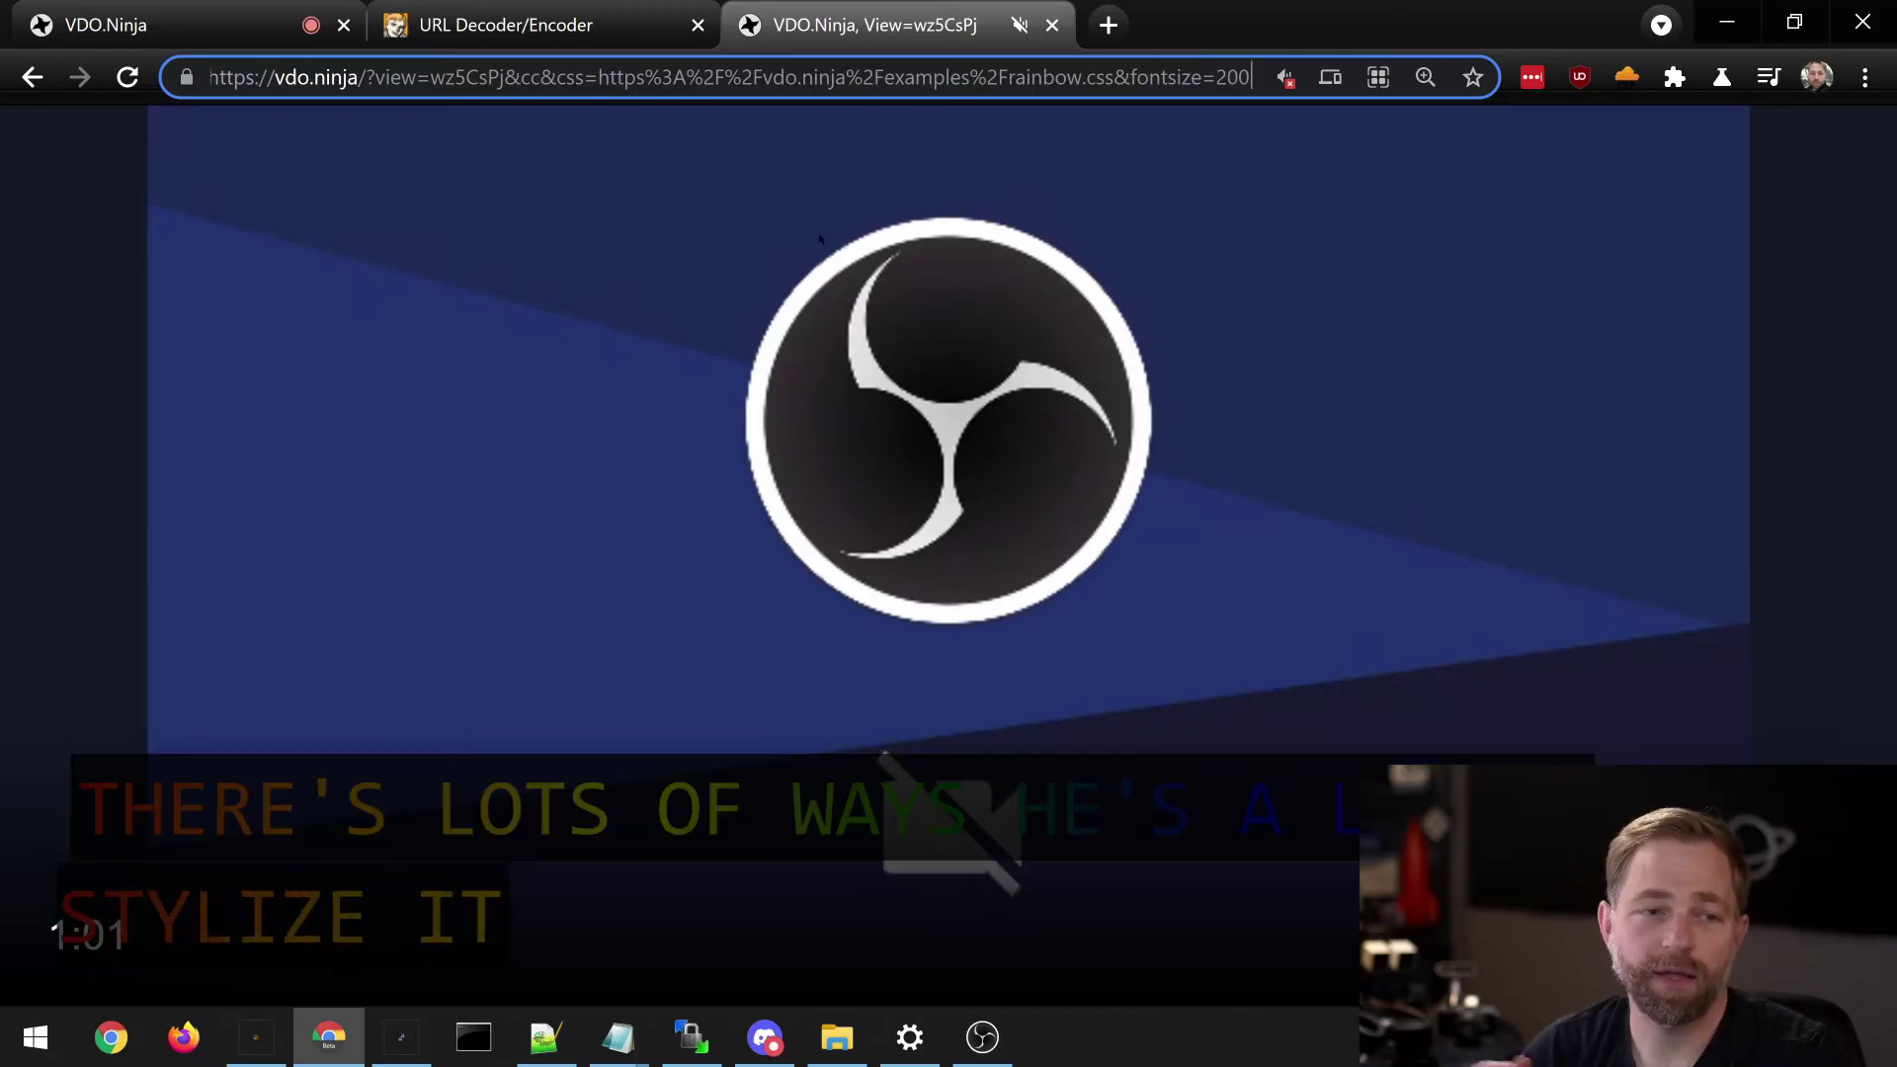
Step: Review the encoded rainbow.css address, the styled caption view and the transcribing sender page
click(501, 42)
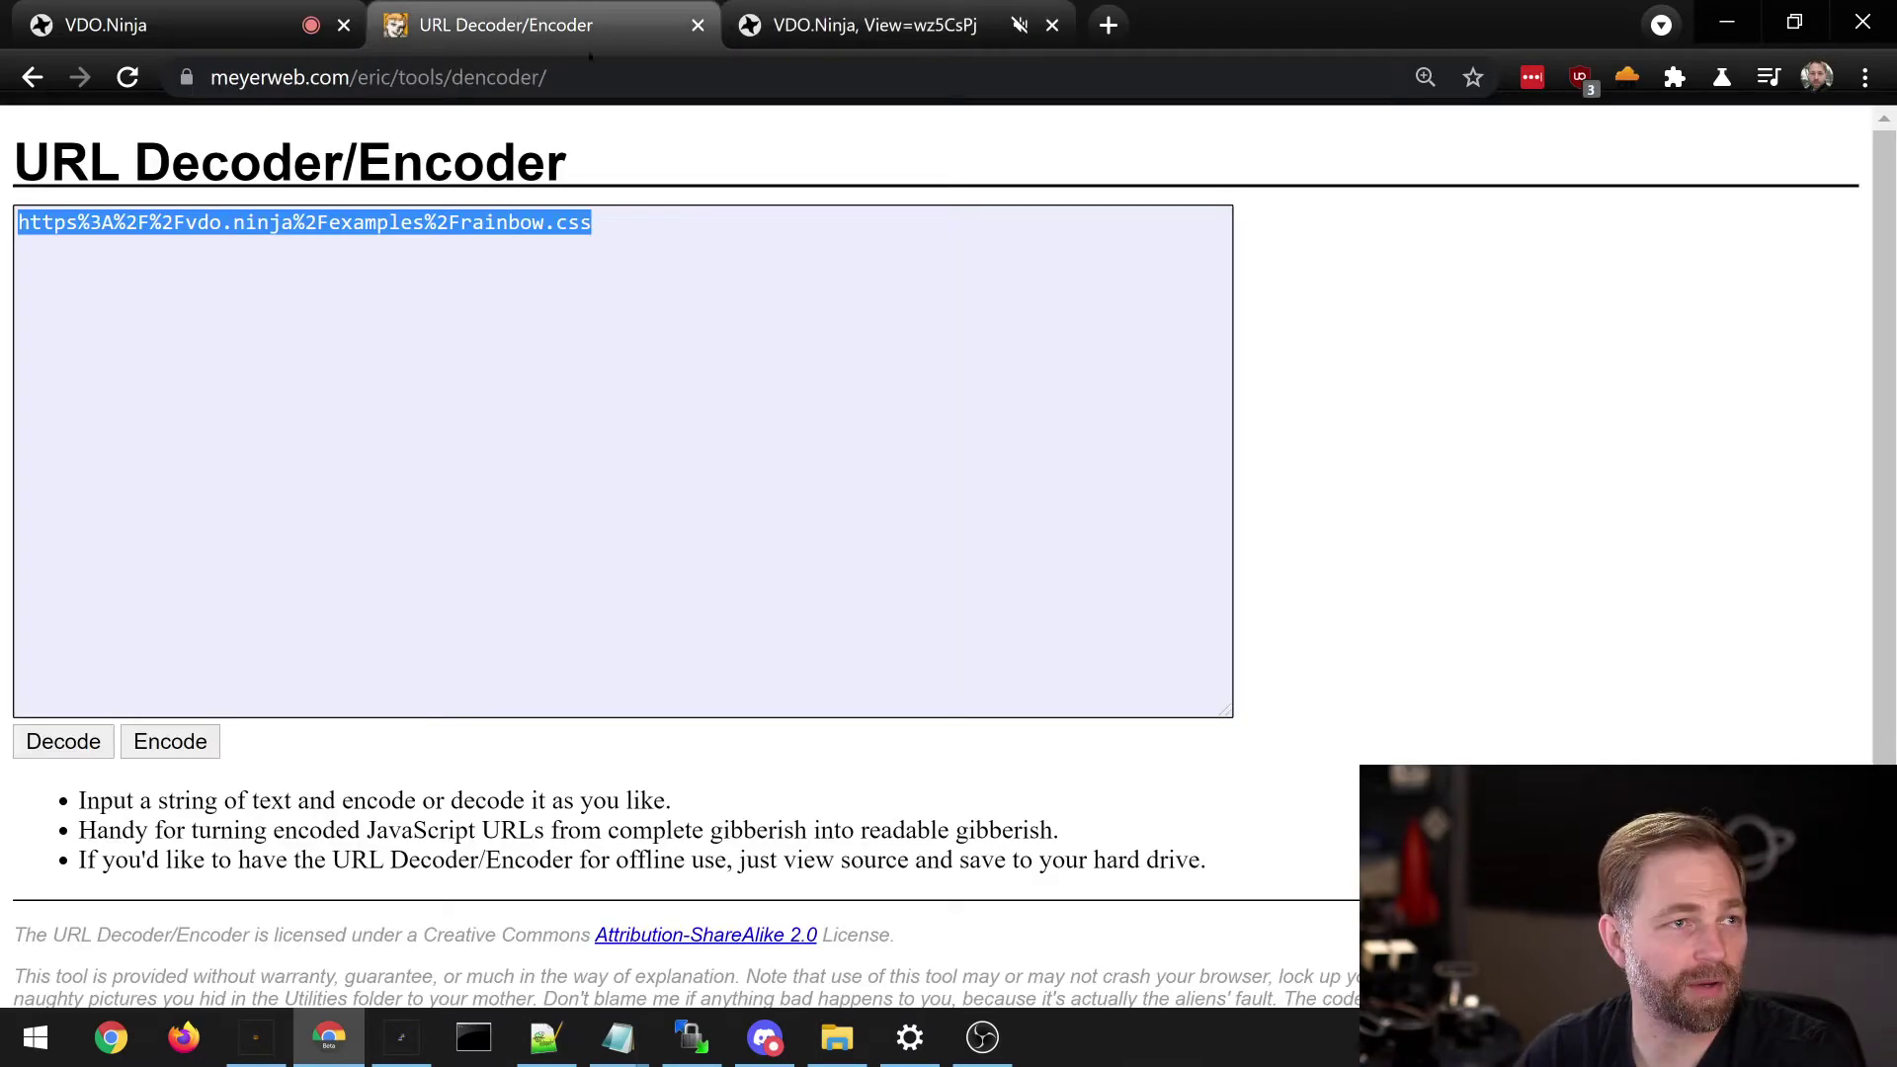
click(635, 214)
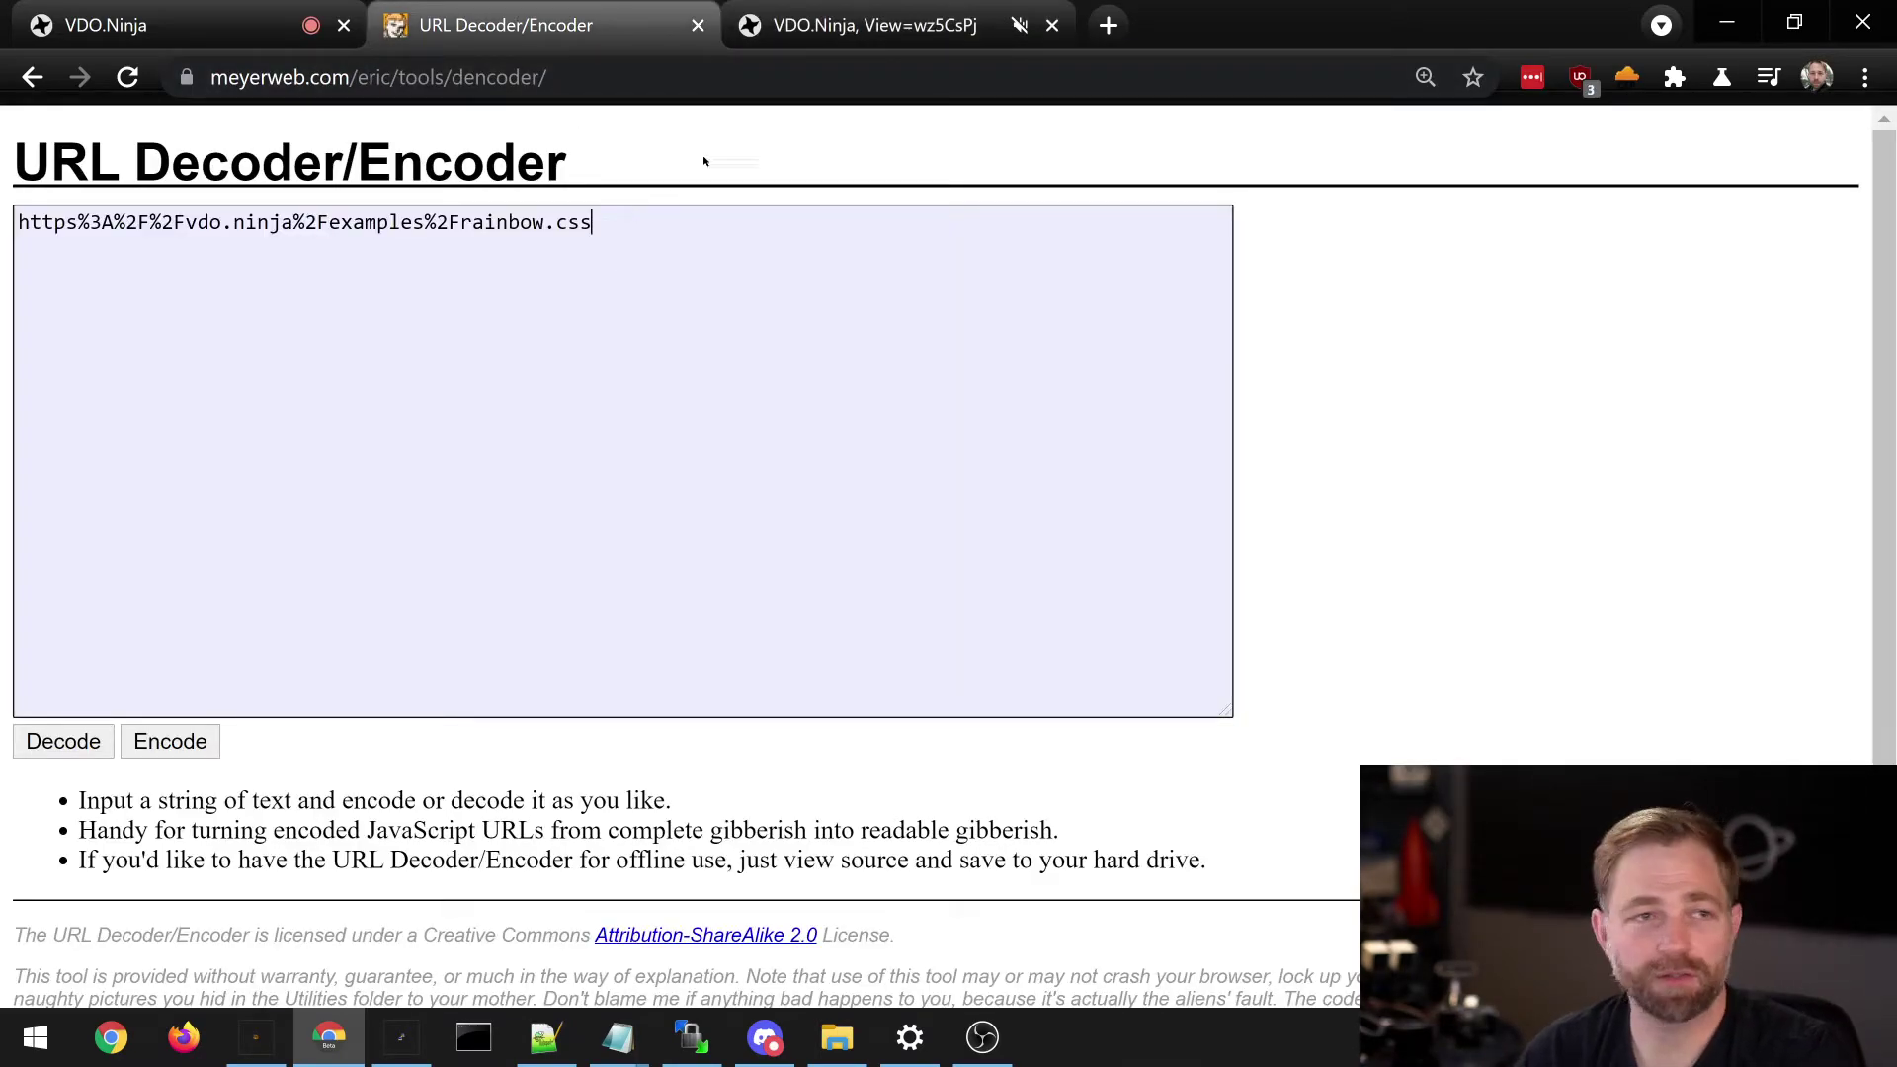
click(860, 24)
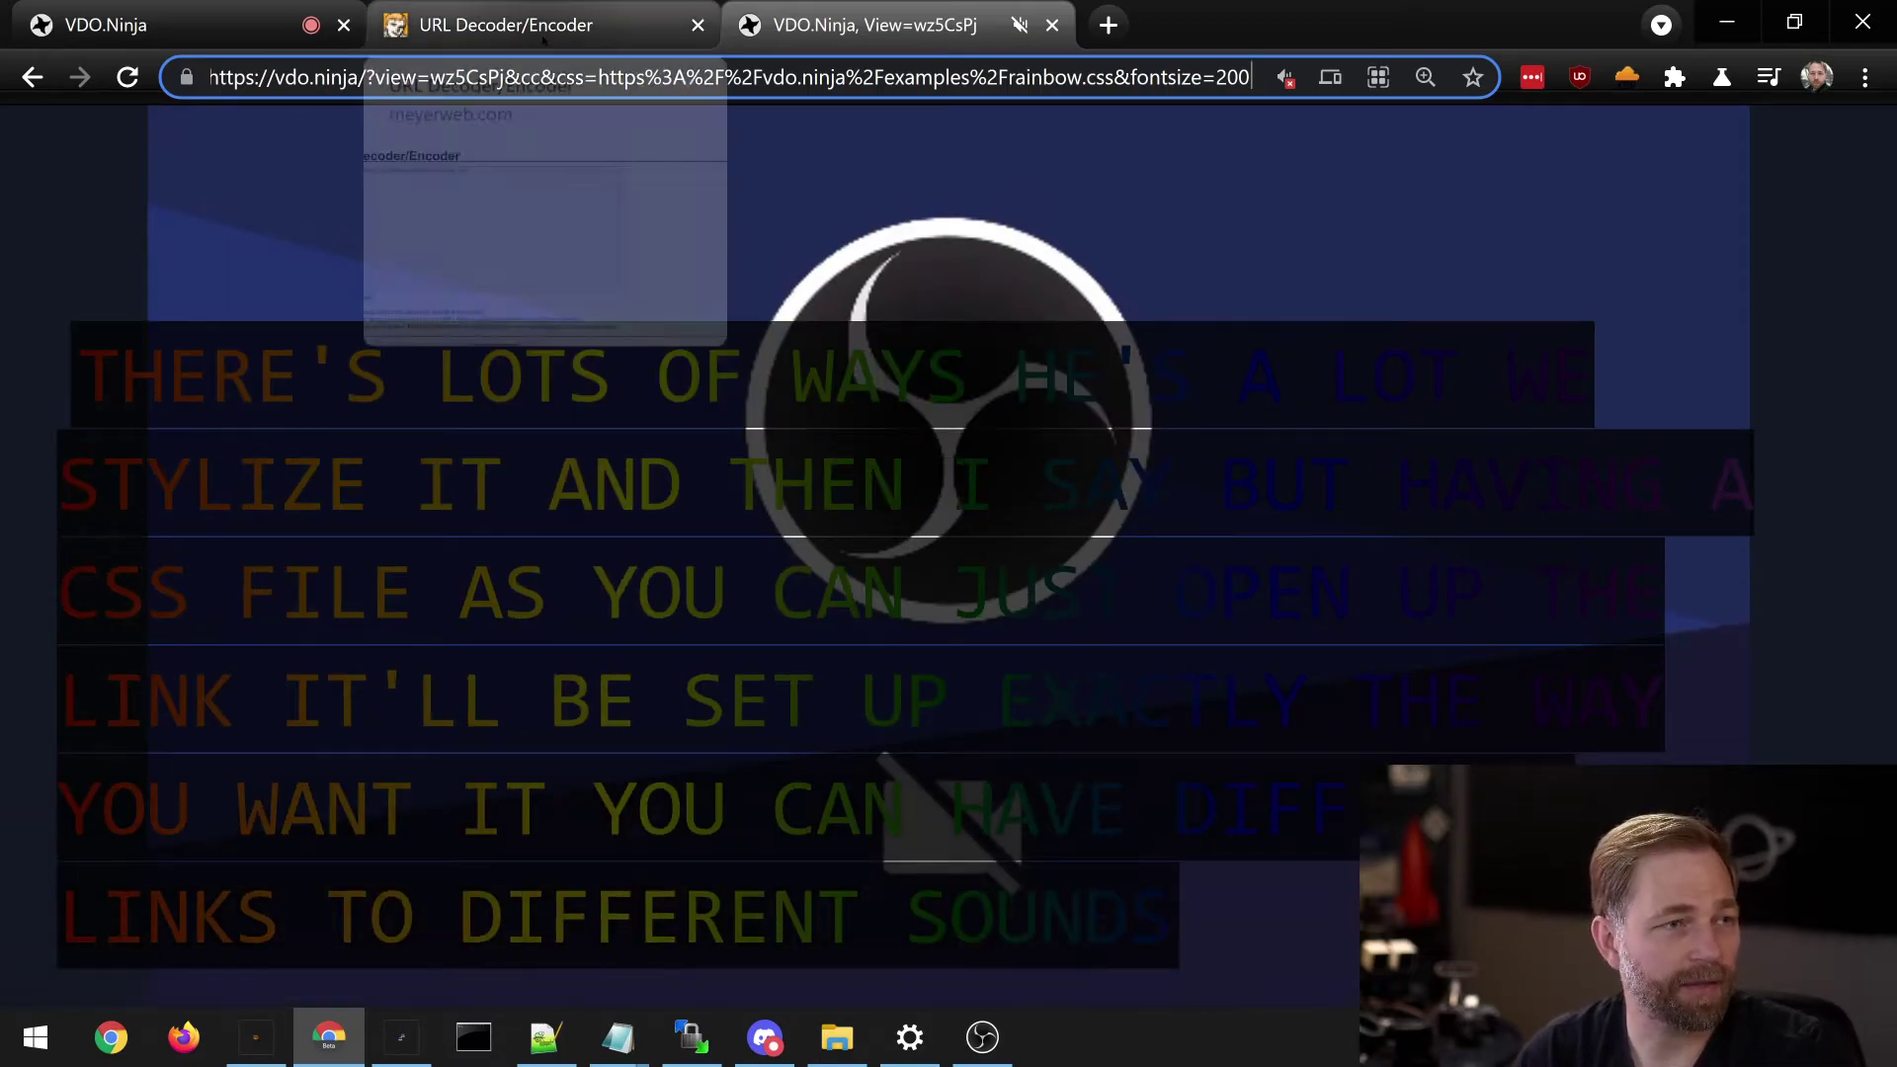
click(158, 25)
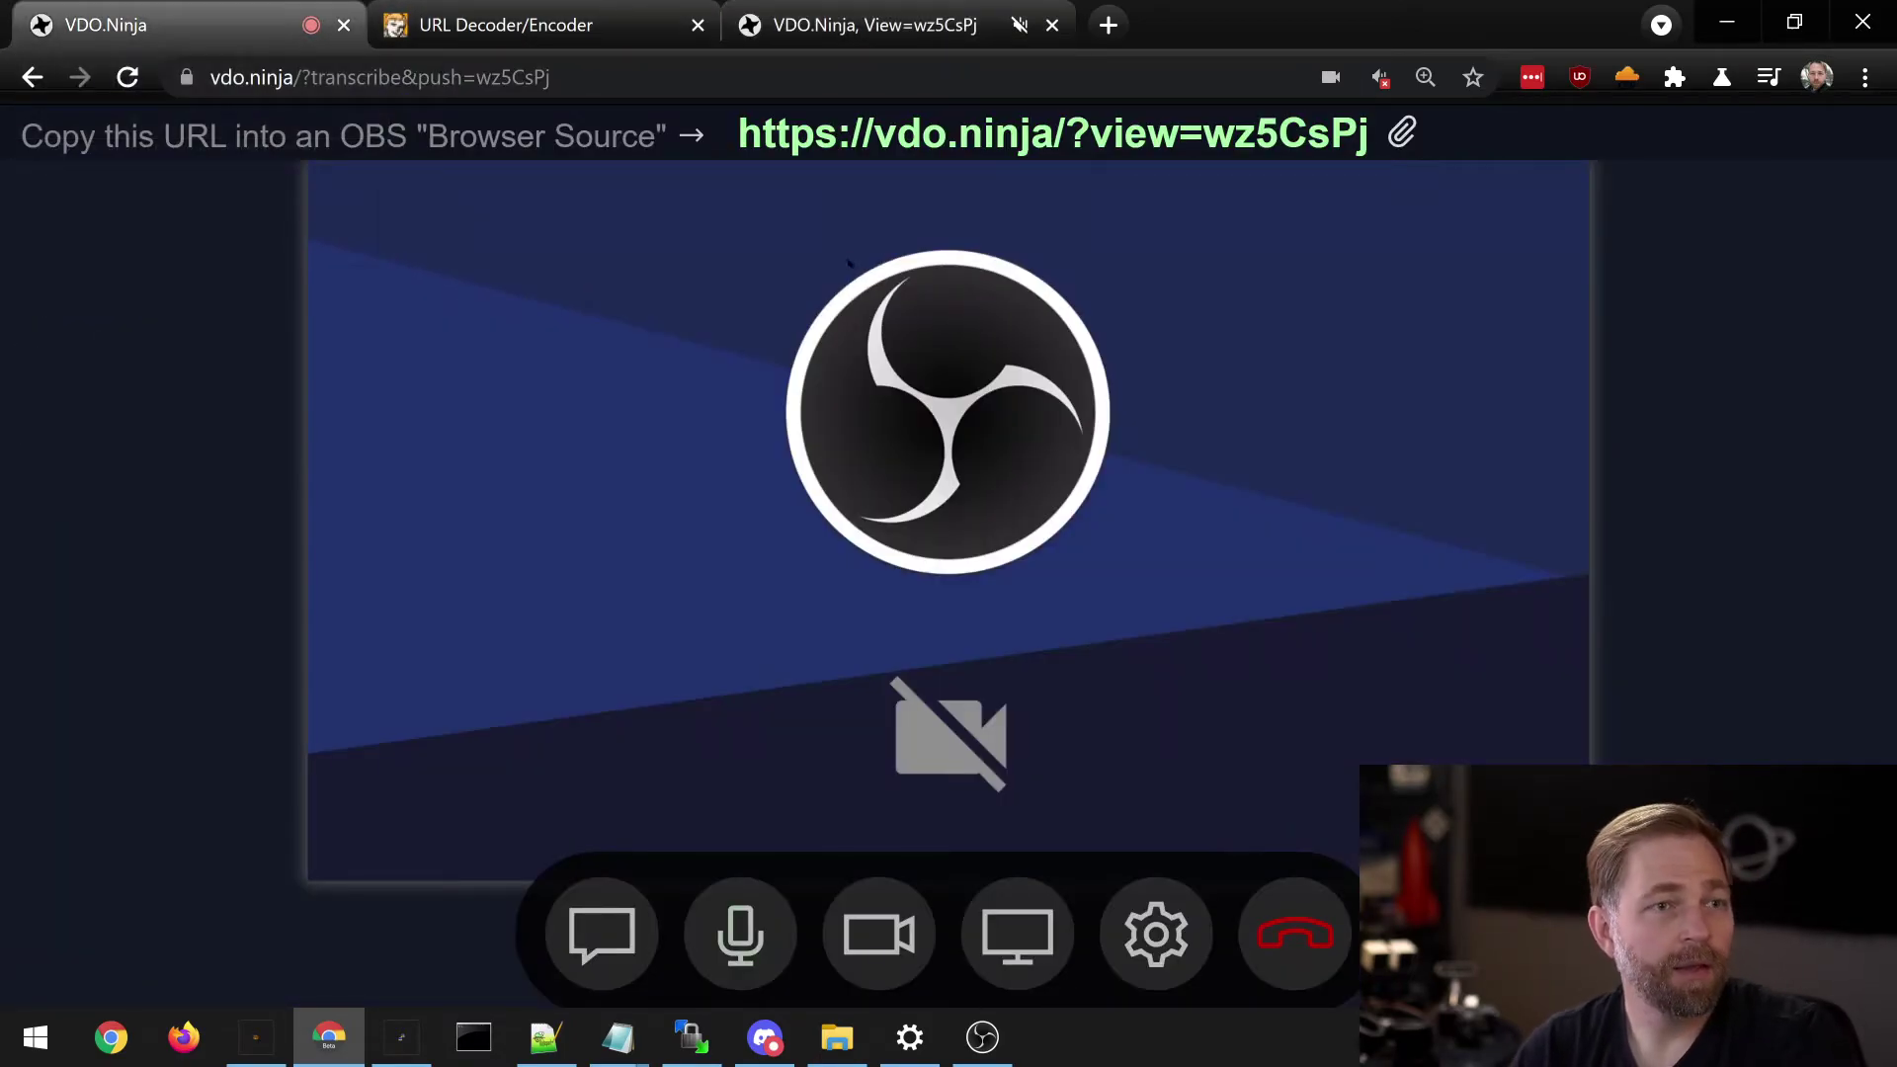
key(ctrl+minus)
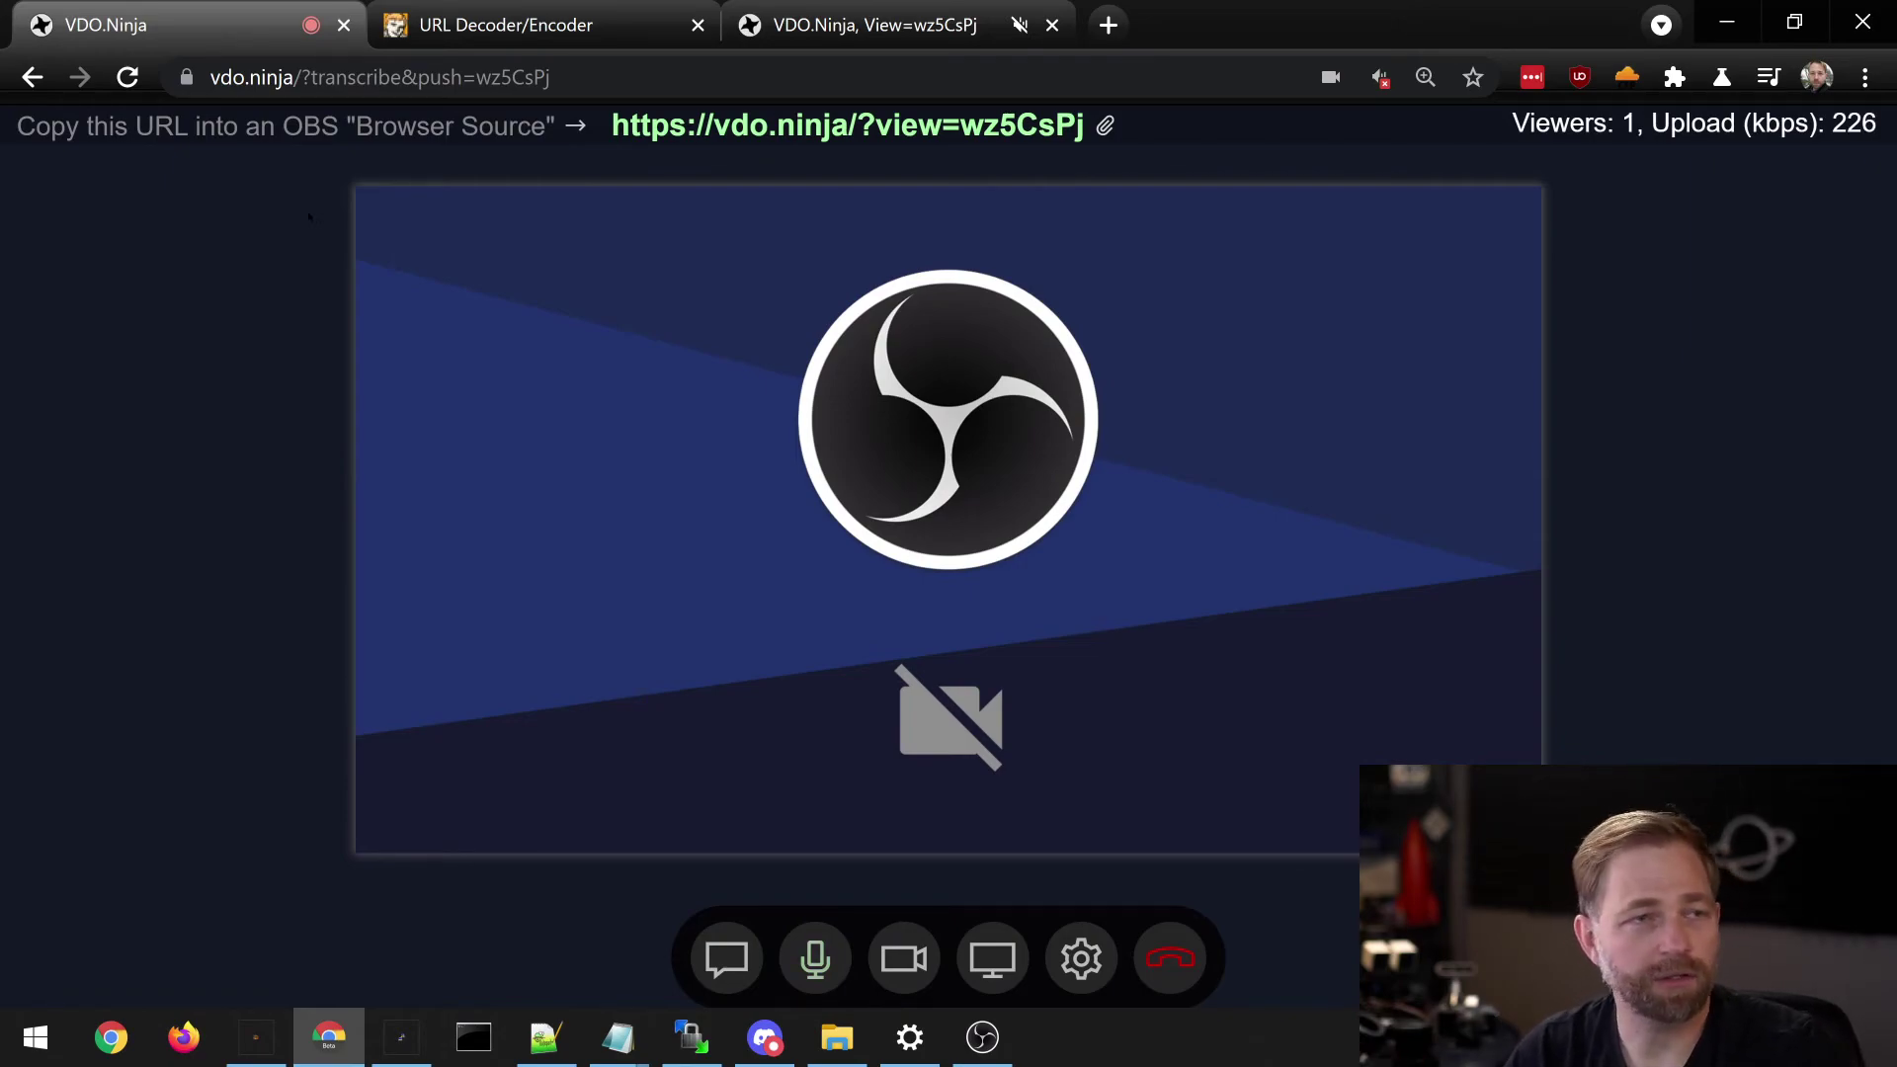
click(879, 35)
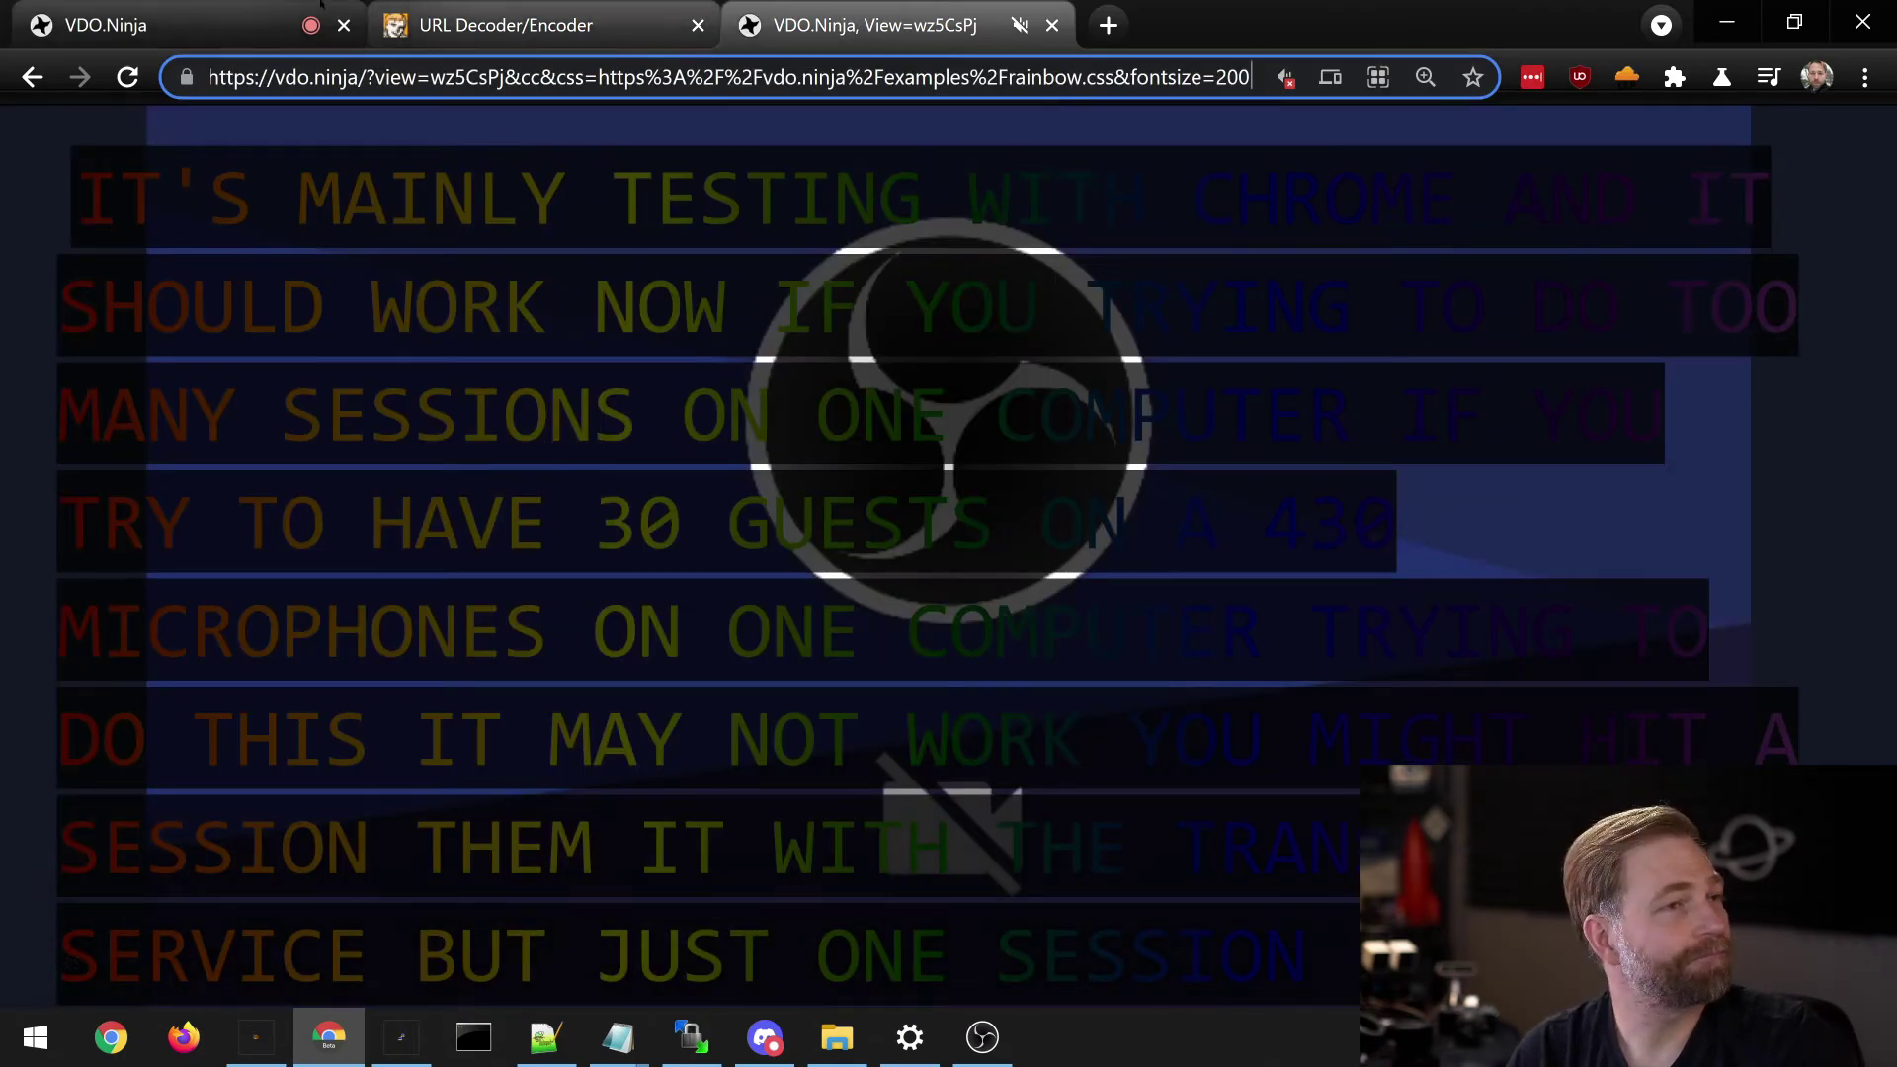
click(280, 5)
click(612, 10)
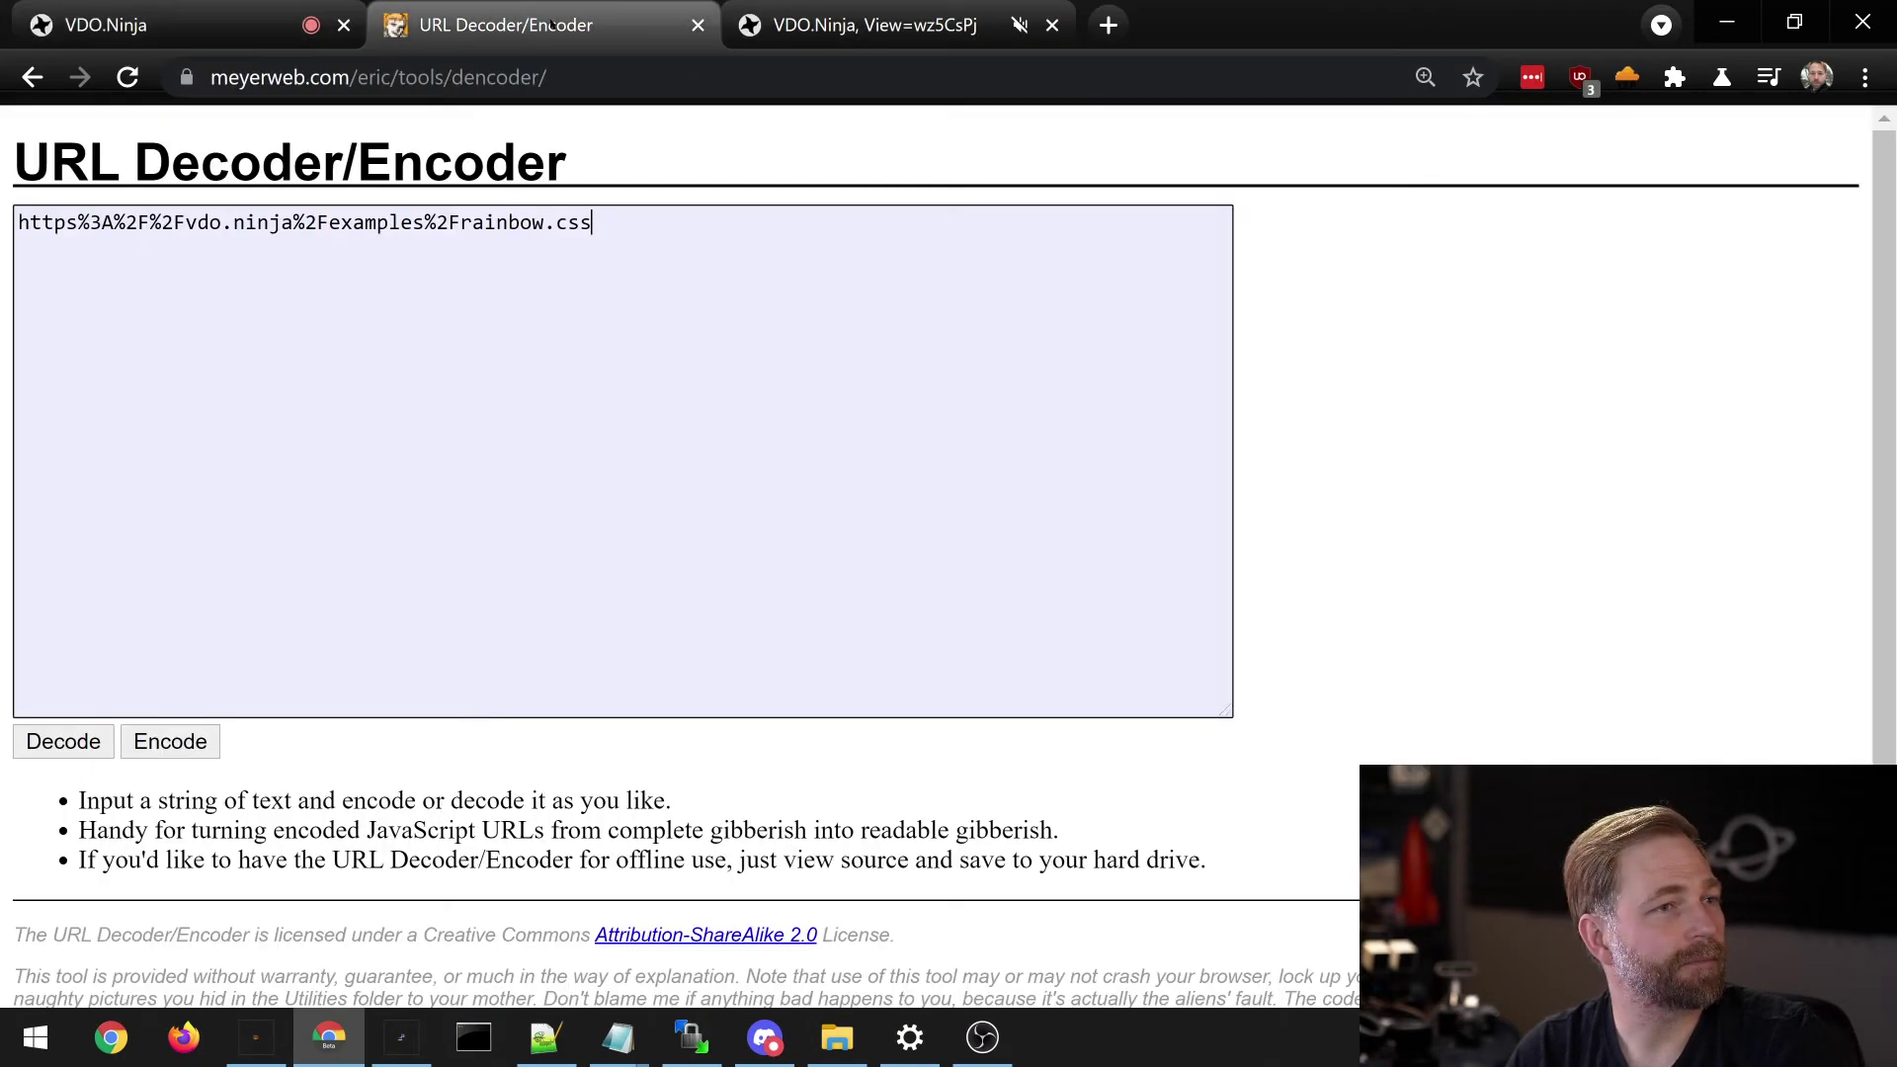
click(278, 6)
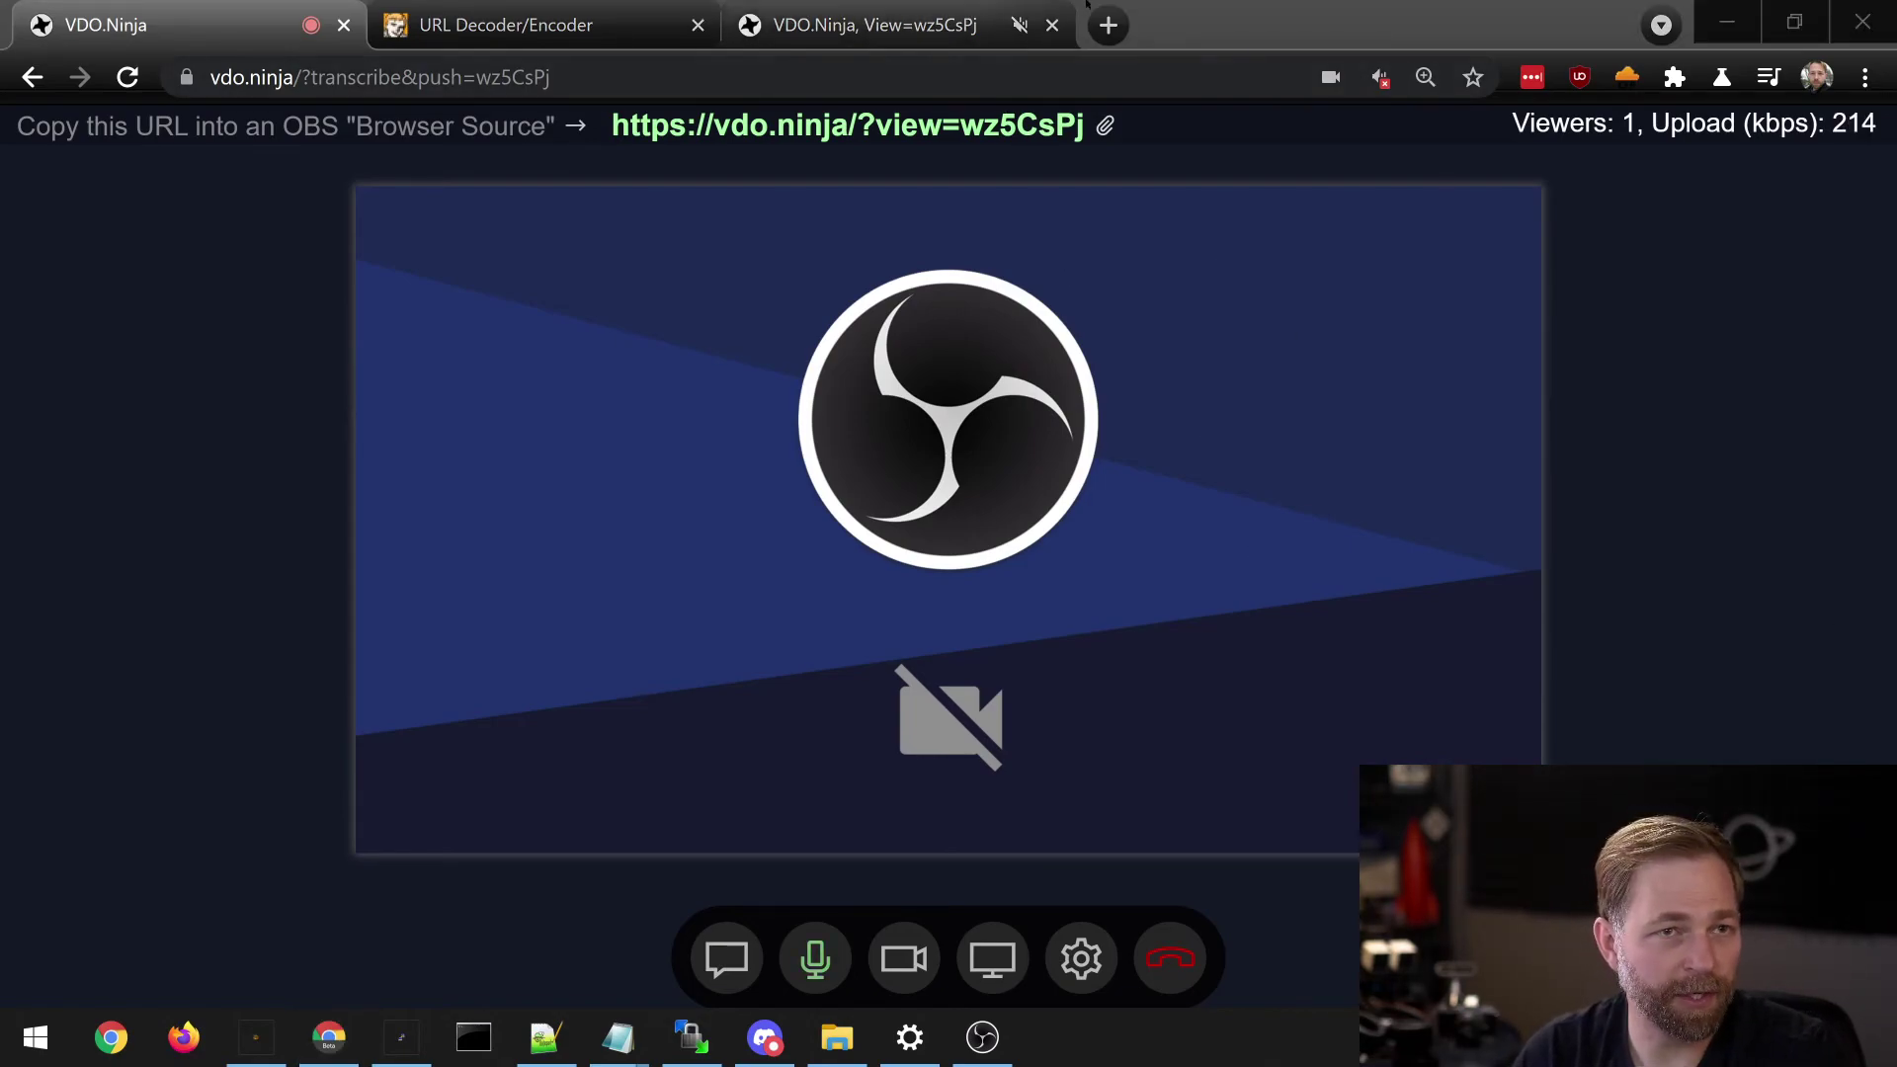
Step: Examine the available audio sources in the sender page's settings, and close the settings
click(1151, 8)
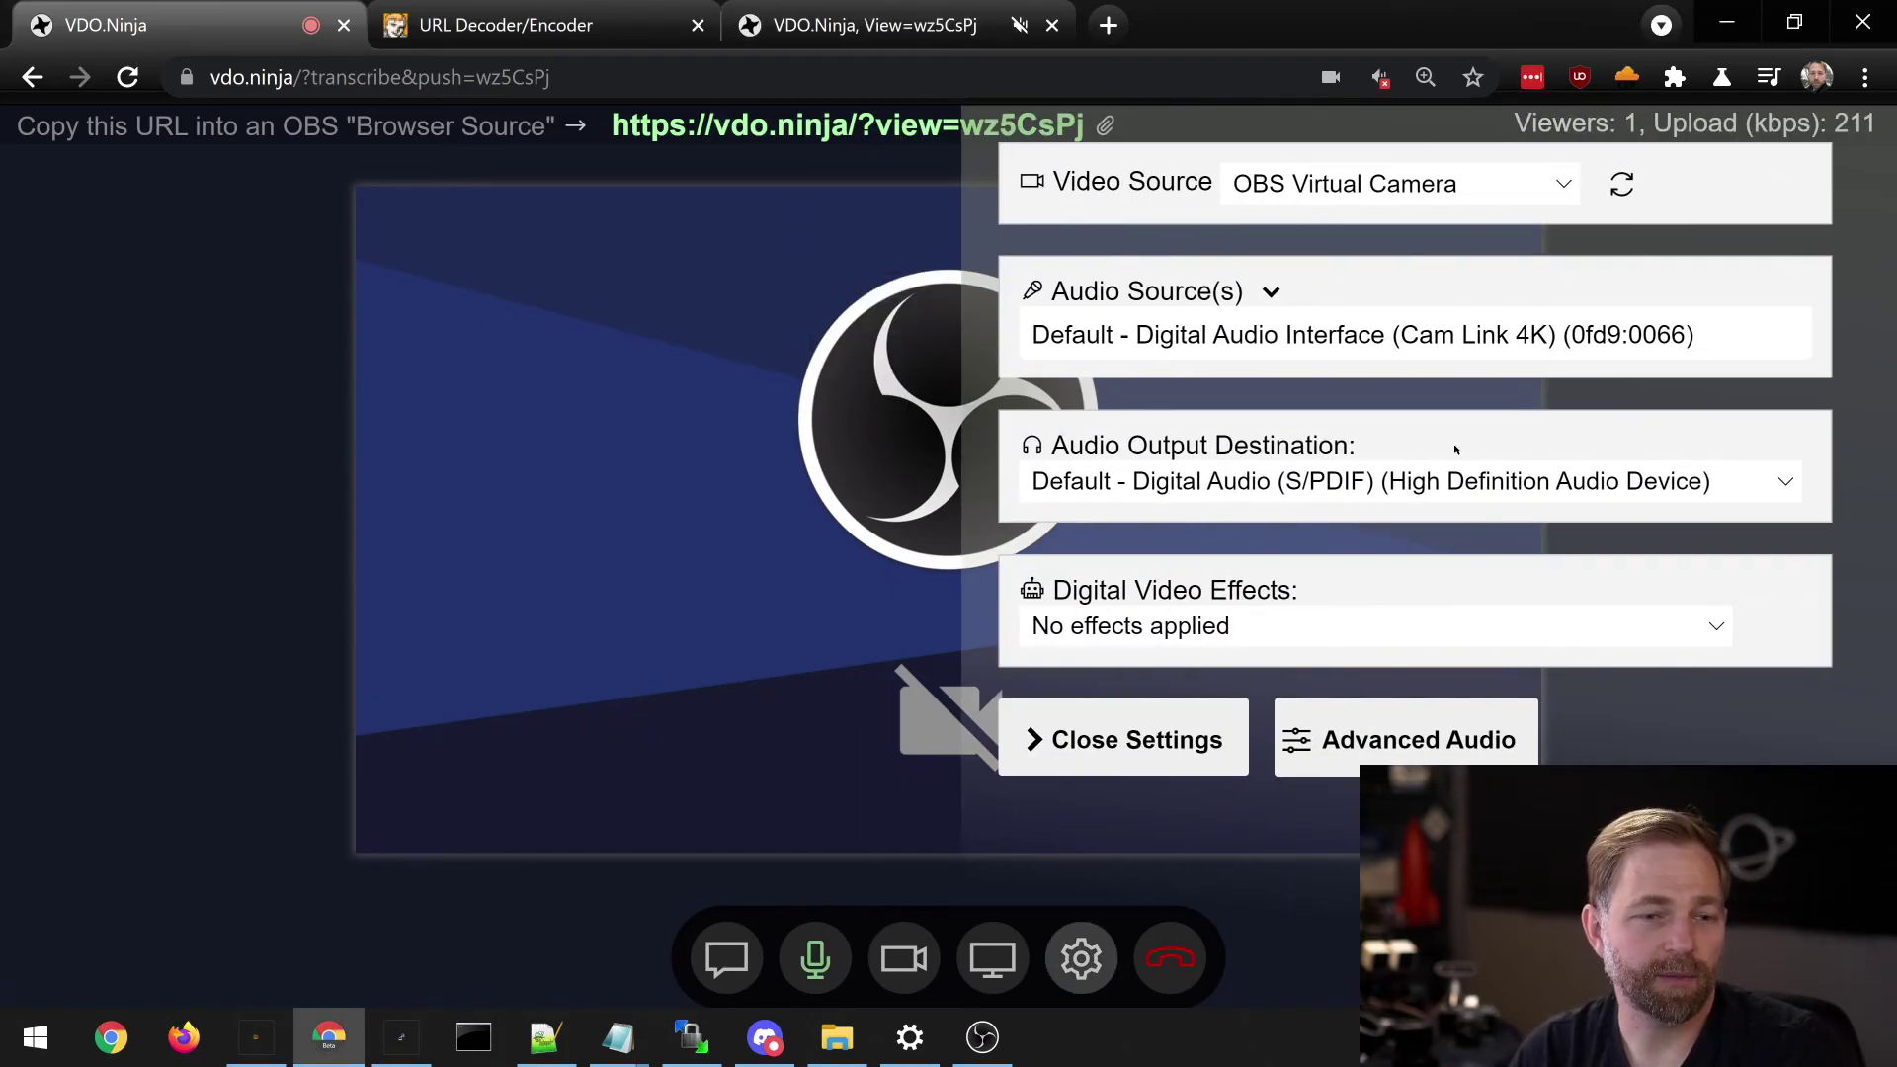
click(1085, 960)
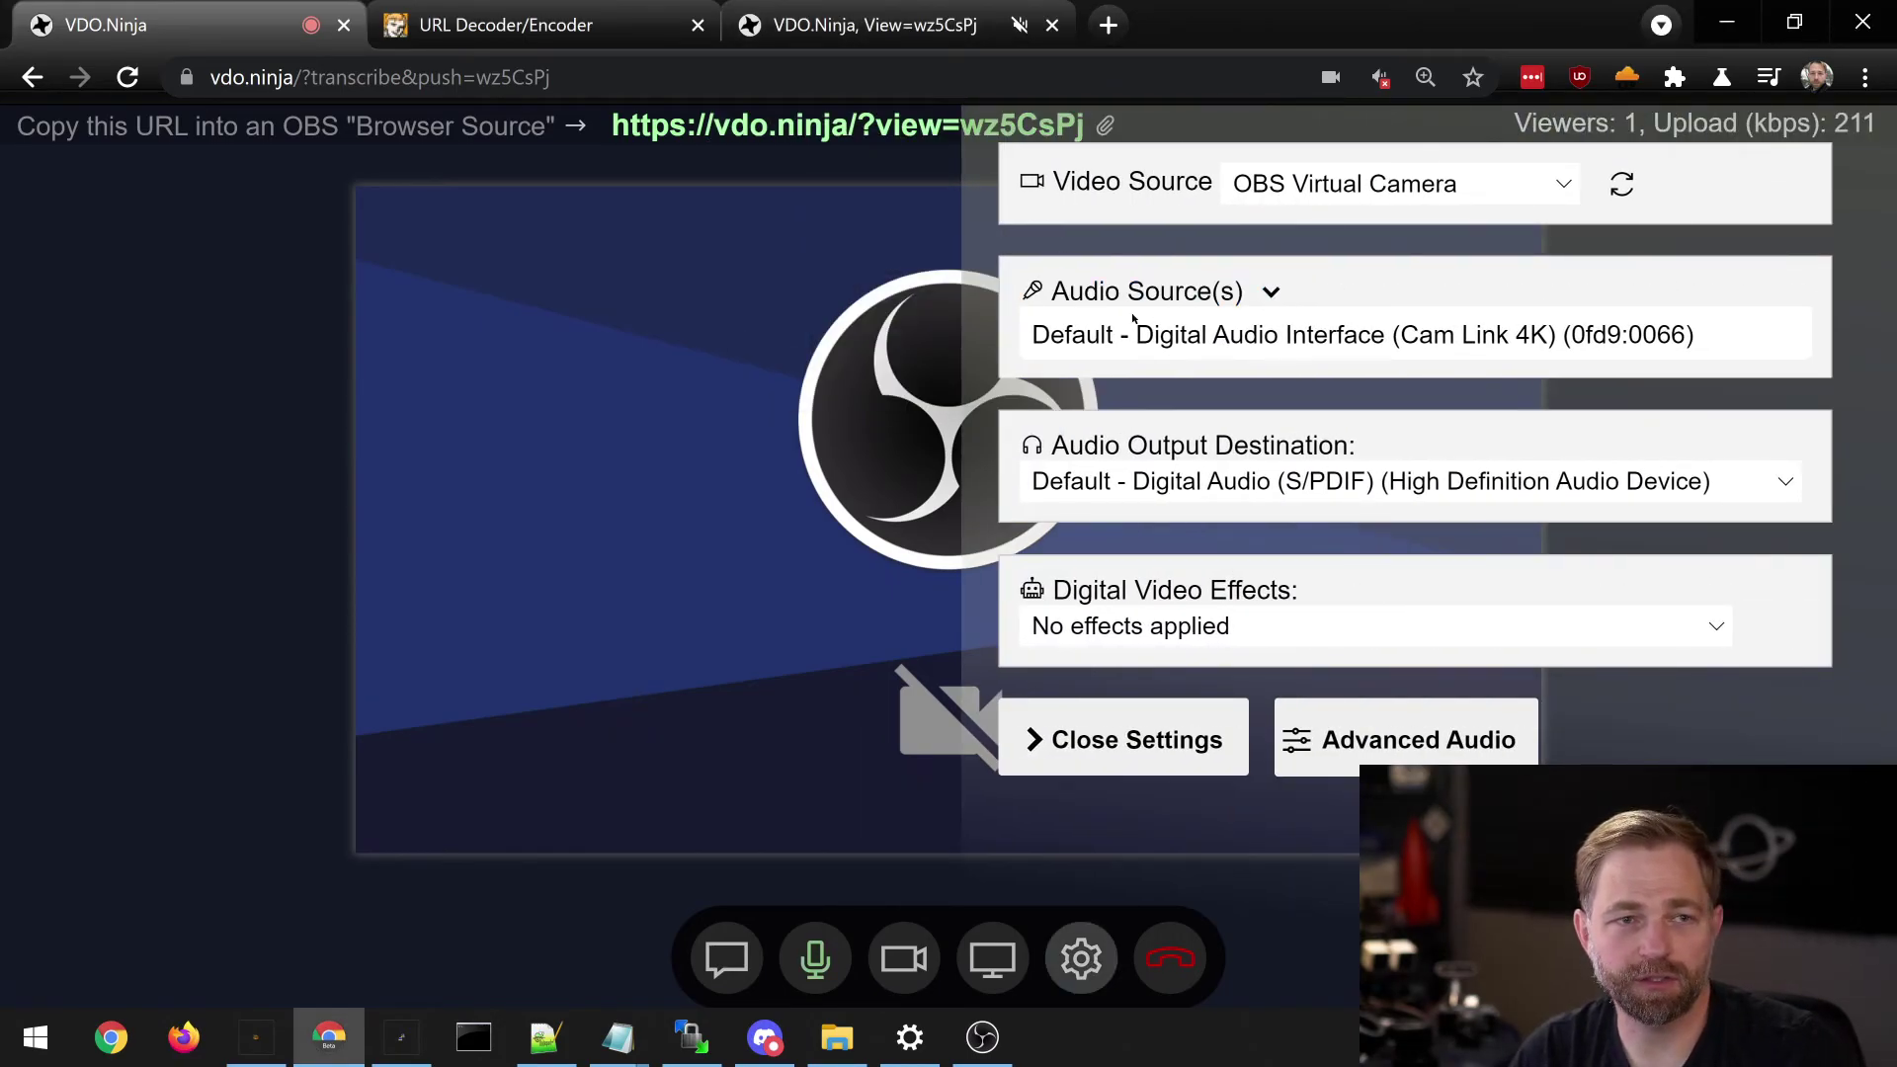
click(1215, 339)
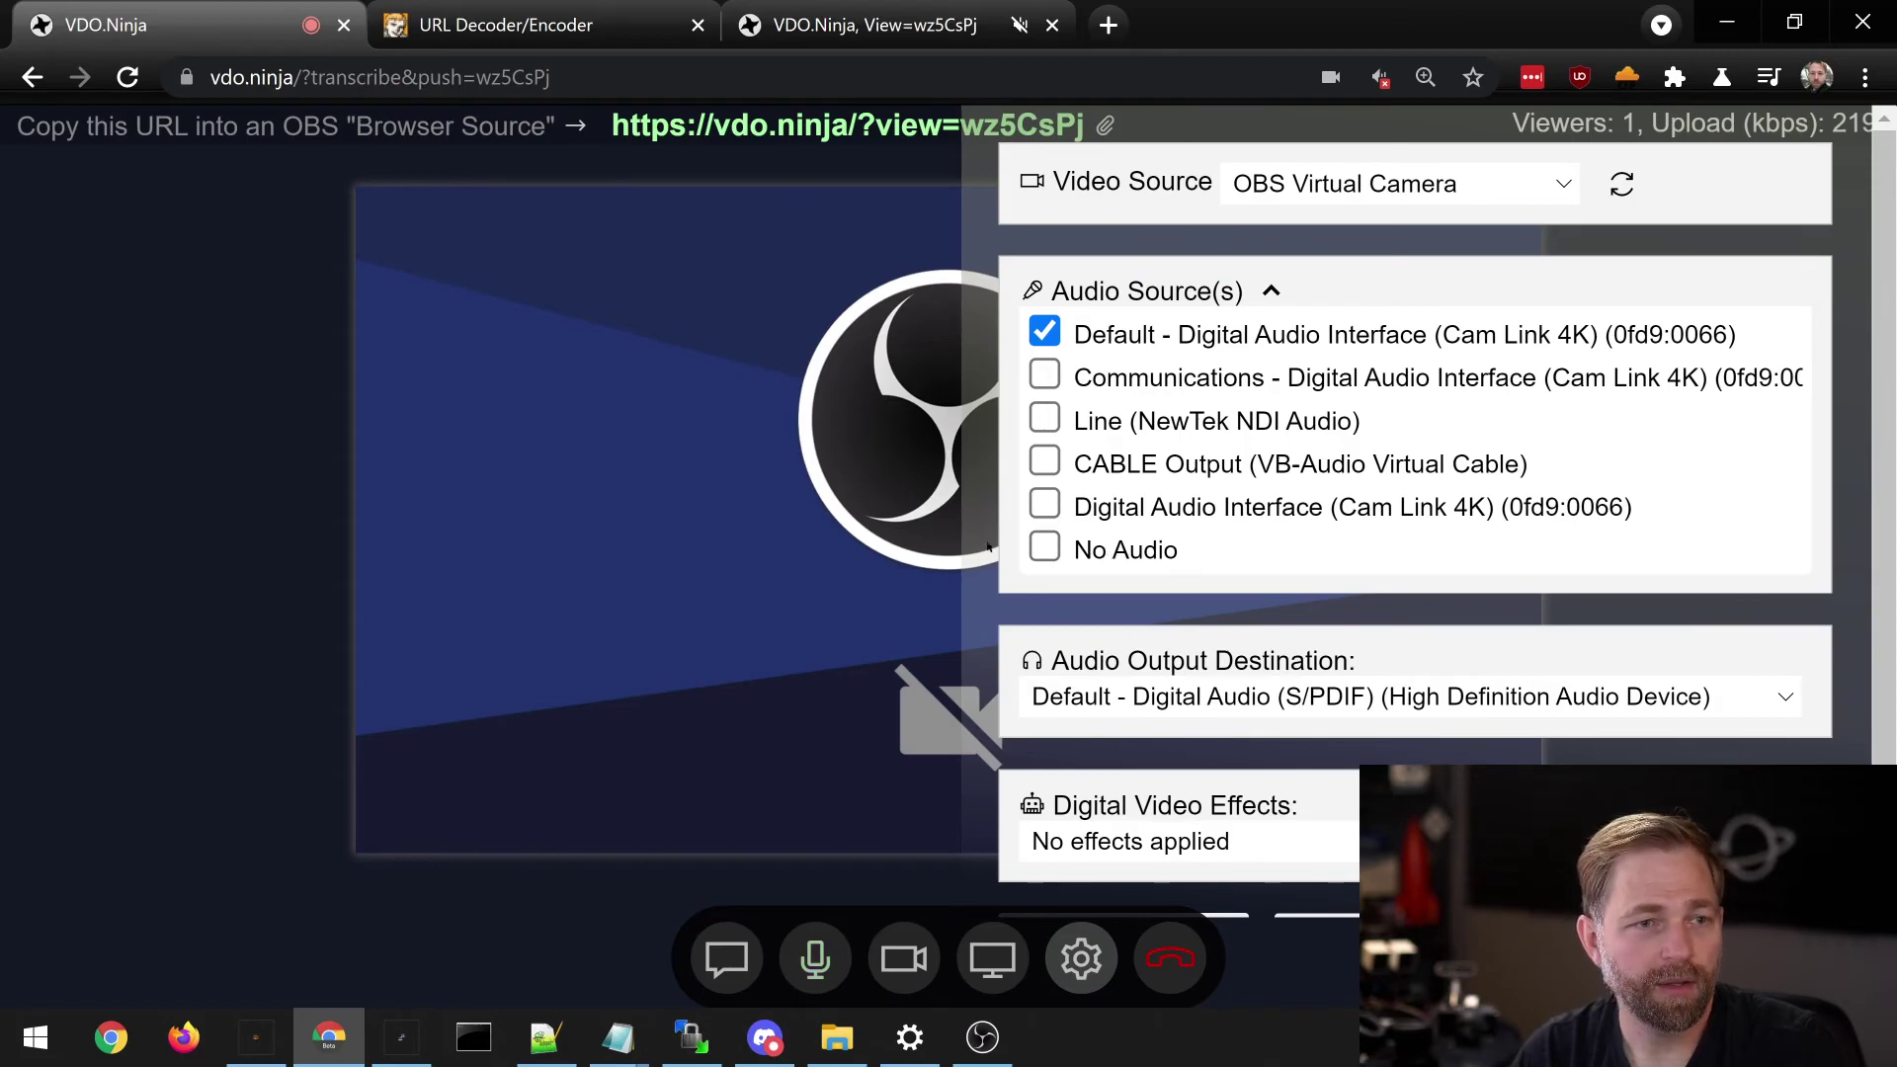
click(198, 419)
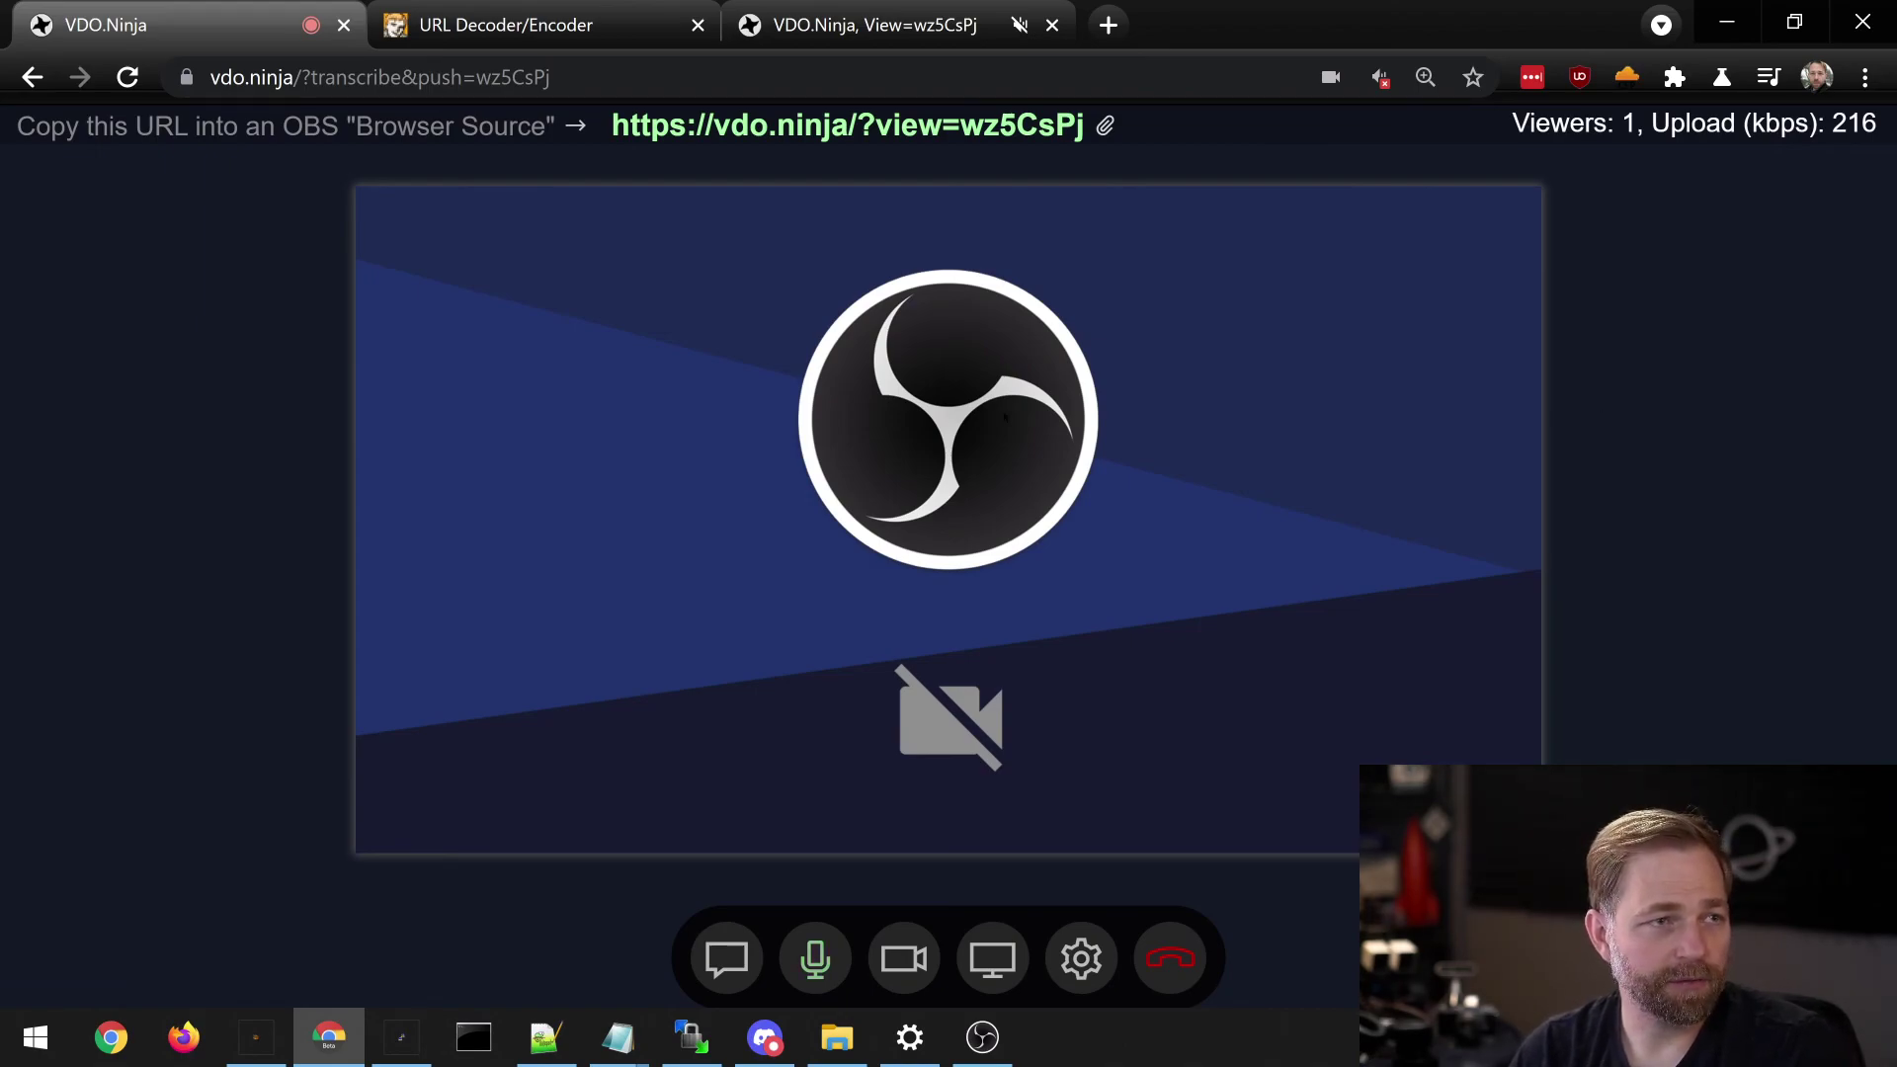
Step: Highlight the transcribe parameter in the sender link, and the cc and css parameters in the view link
click(374, 77)
double_click(376, 77)
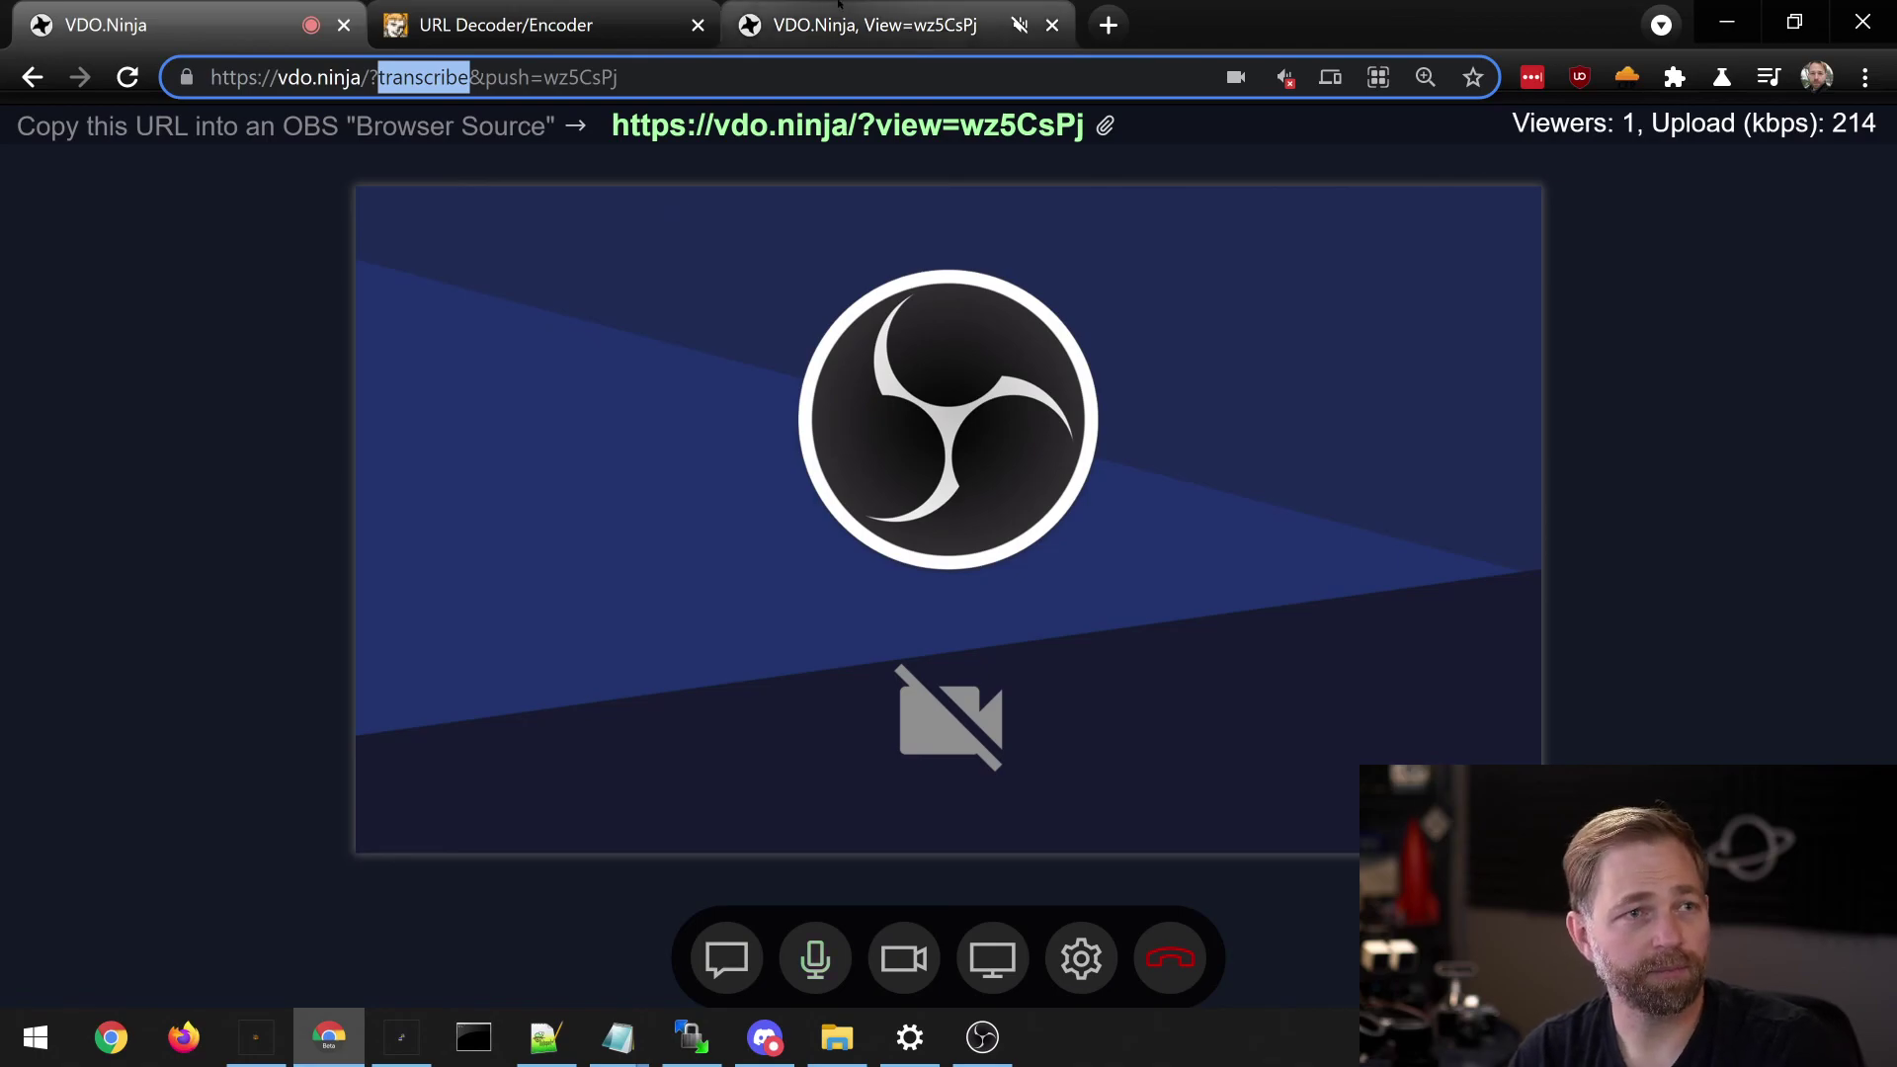
click(816, 27)
double_click(531, 77)
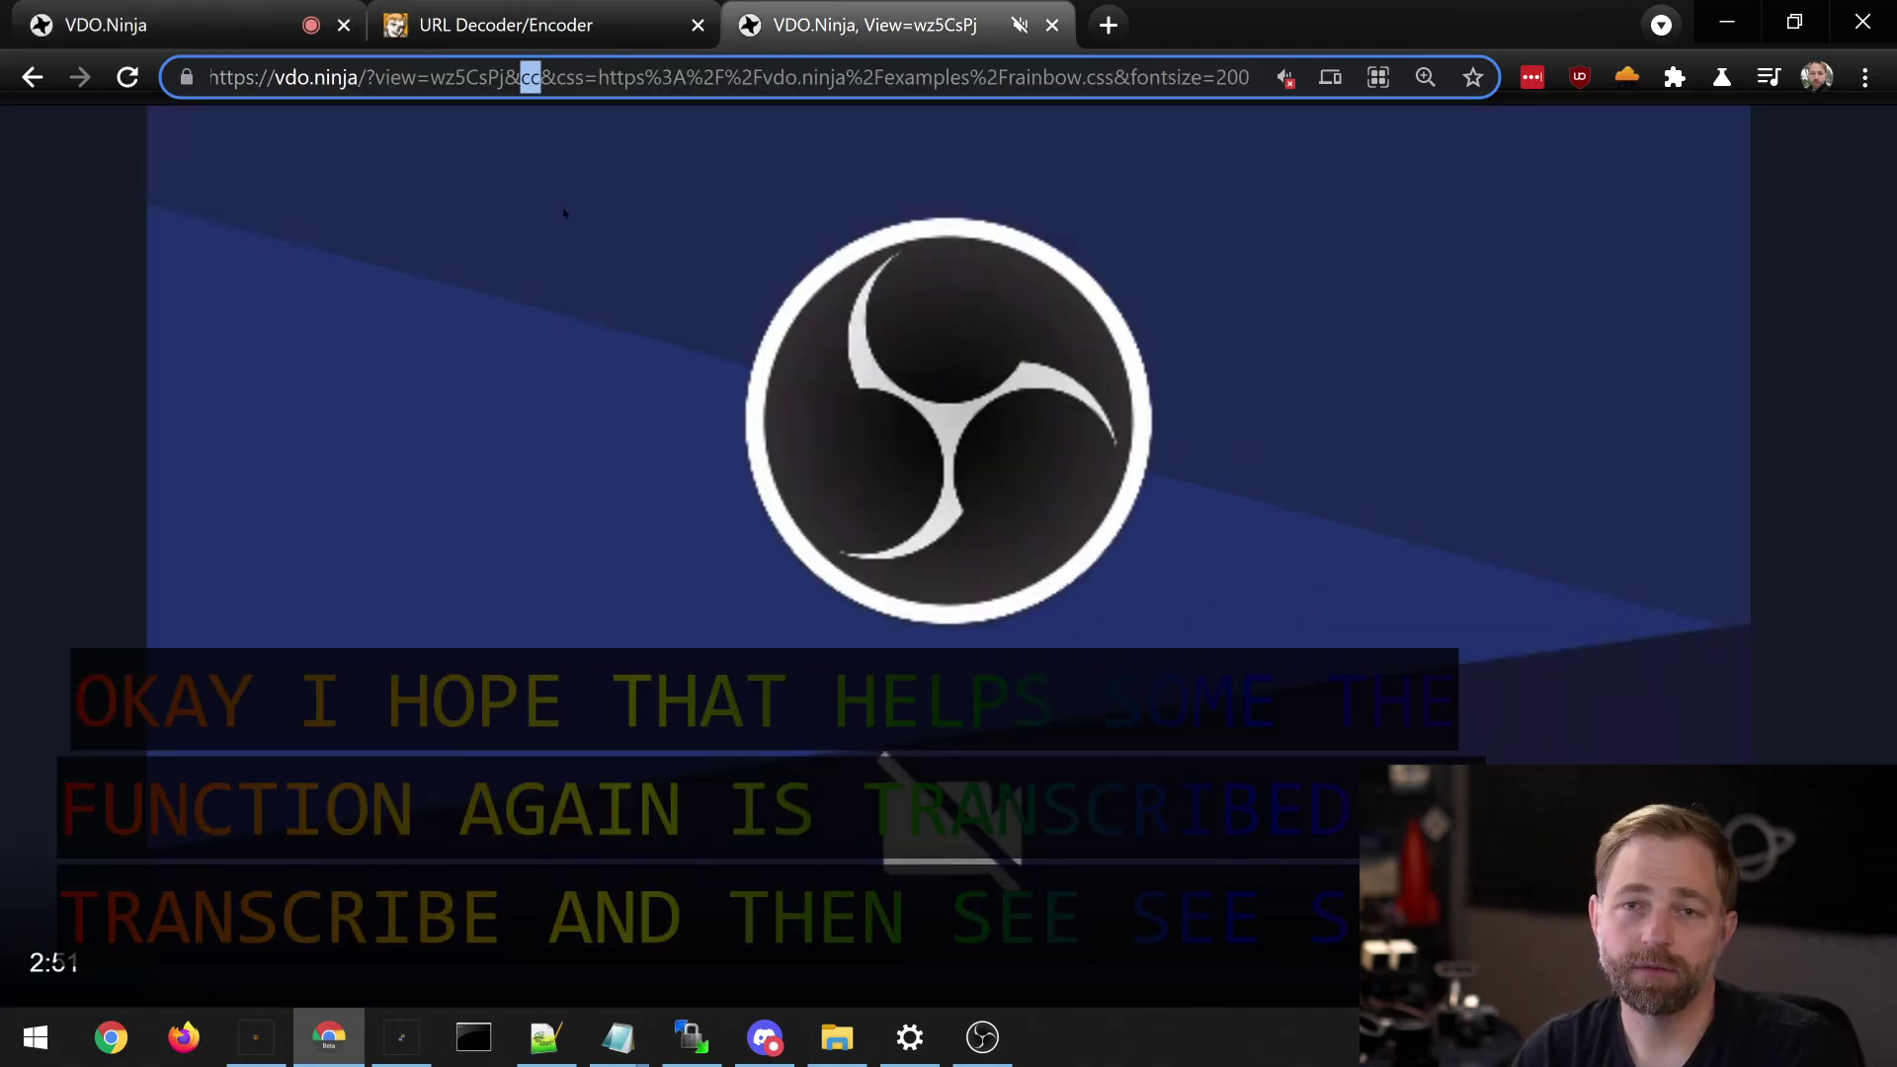
double_click(569, 77)
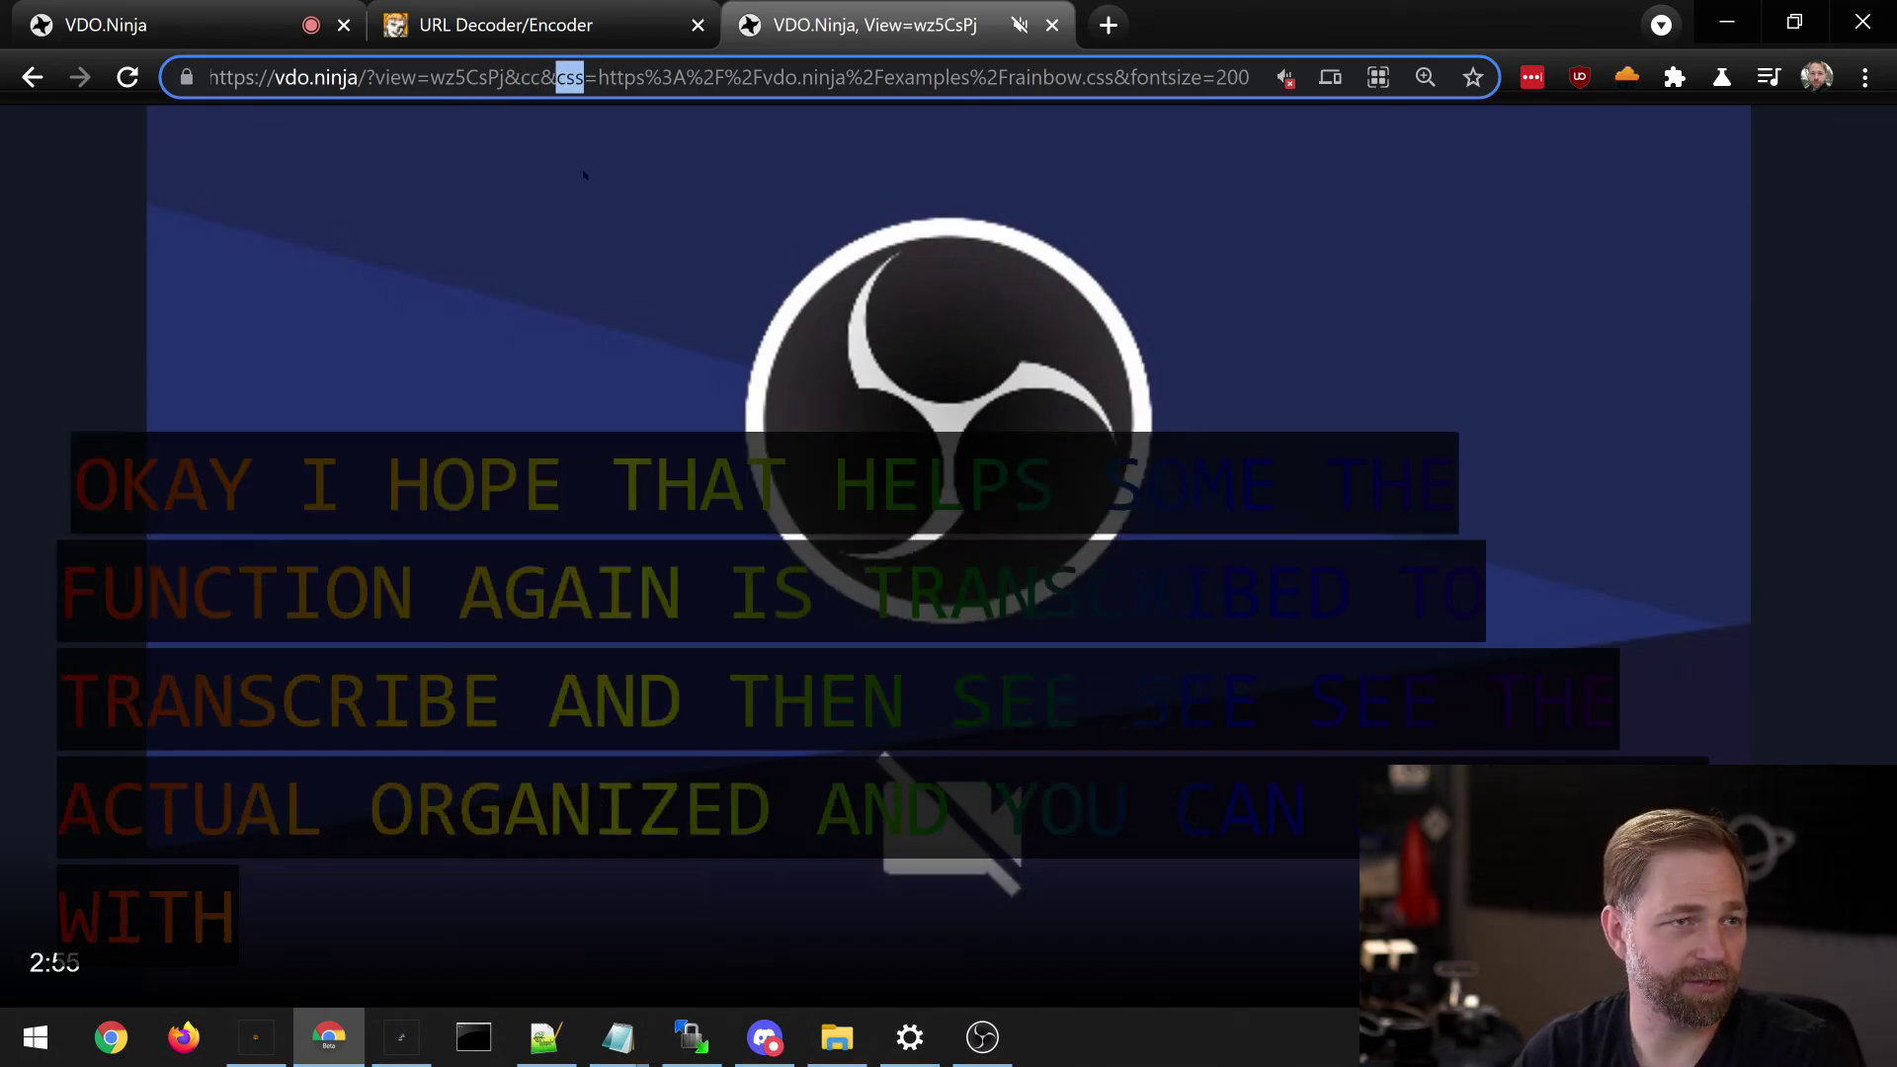